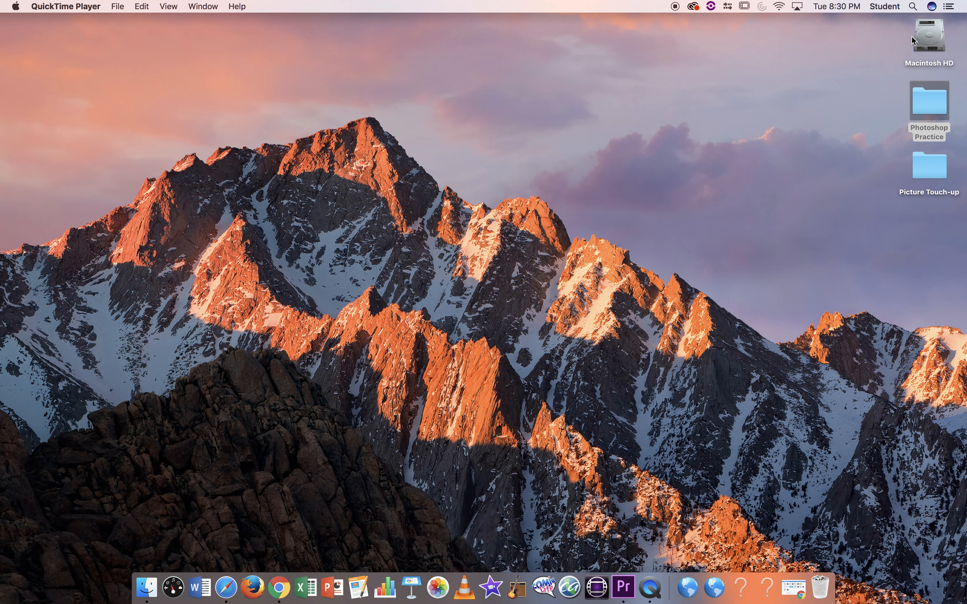
Step: Open the Adobe Photoshop CC 2019 folder inside Applications on Macintosh HD
{"action": "double_click", "coordinate": [937, 38]}
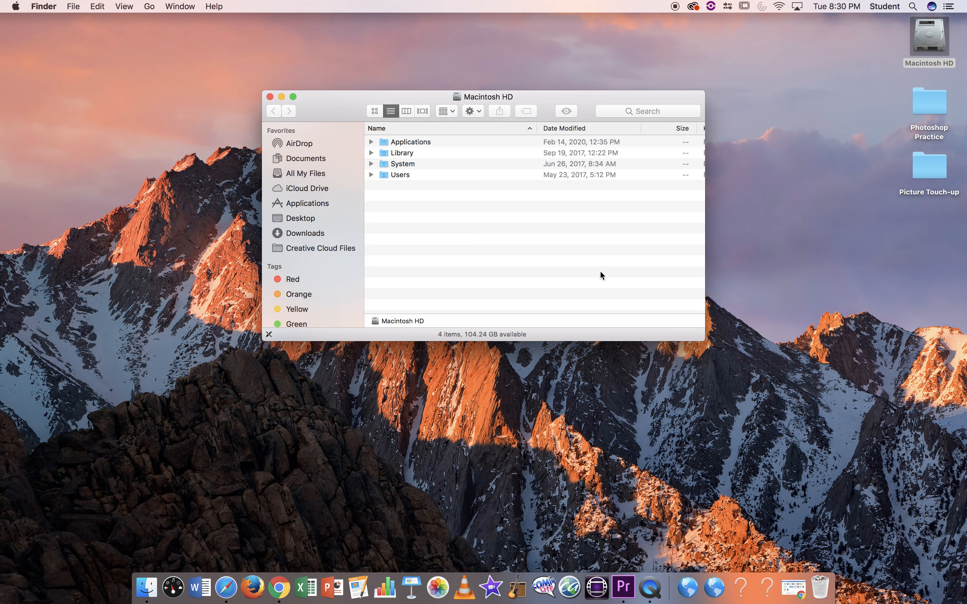
{"action": "left_click", "coordinate": [315, 206]}
{"action": "scroll", "coordinate": [425, 207], "scroll_direction": "up", "scroll_amount": 20}
{"action": "scroll", "coordinate": [424, 207], "scroll_direction": "up", "scroll_amount": 15}
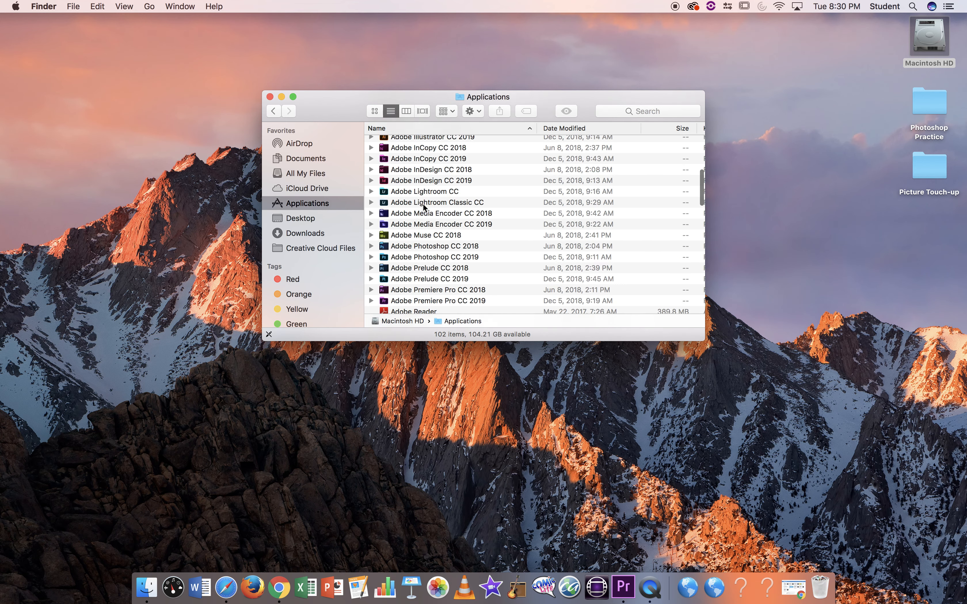
{"action": "scroll", "coordinate": [424, 207], "scroll_direction": "down", "scroll_amount": 10}
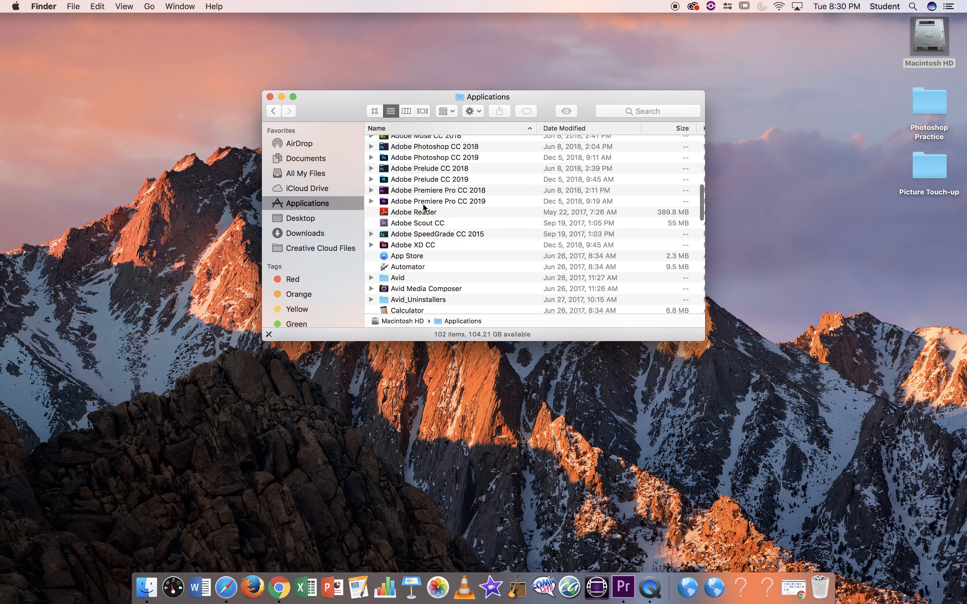
{"action": "scroll", "coordinate": [406, 176], "scroll_direction": "up", "scroll_amount": 2}
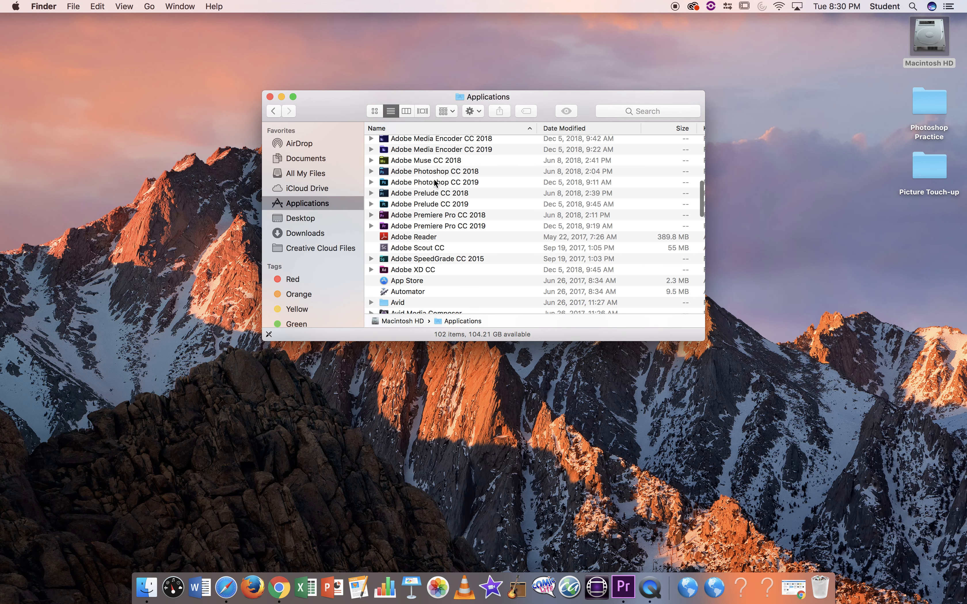
{"action": "double_click", "coordinate": [451, 183]}
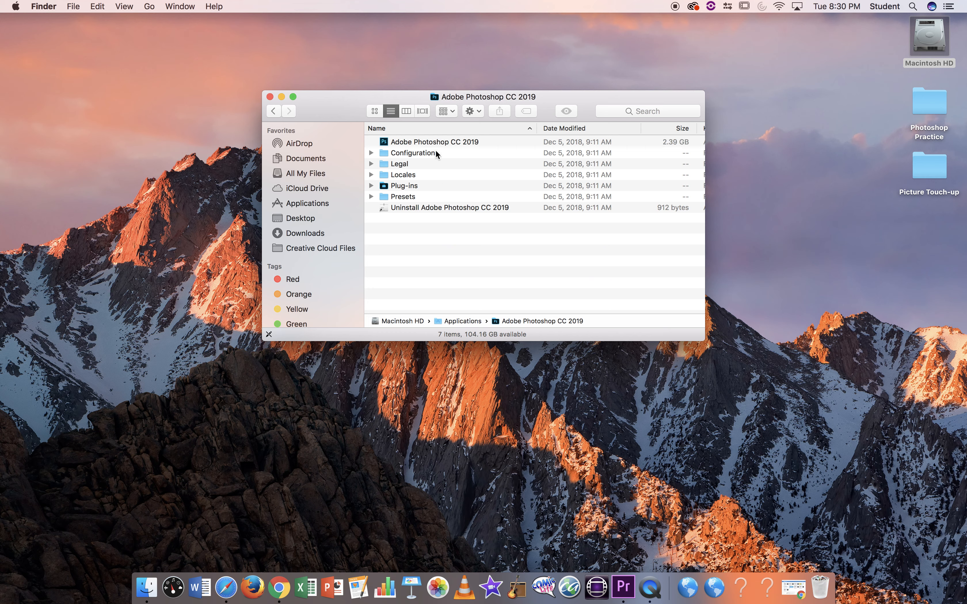
Step: Add the Adobe Photoshop CC 2019 application to the Dock and launch it
{"action": "left_click", "coordinate": [421, 142]}
{"action": "left_click_drag", "start_coordinate": [395, 143], "coordinate": [591, 603]}
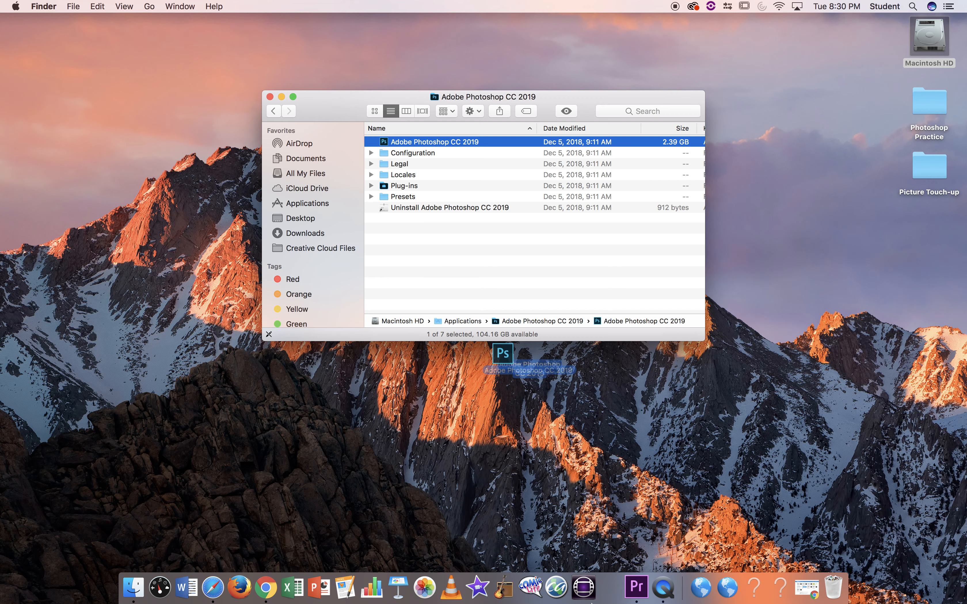
{"action": "left_click_drag", "start_coordinate": [382, 145], "coordinate": [606, 599]}
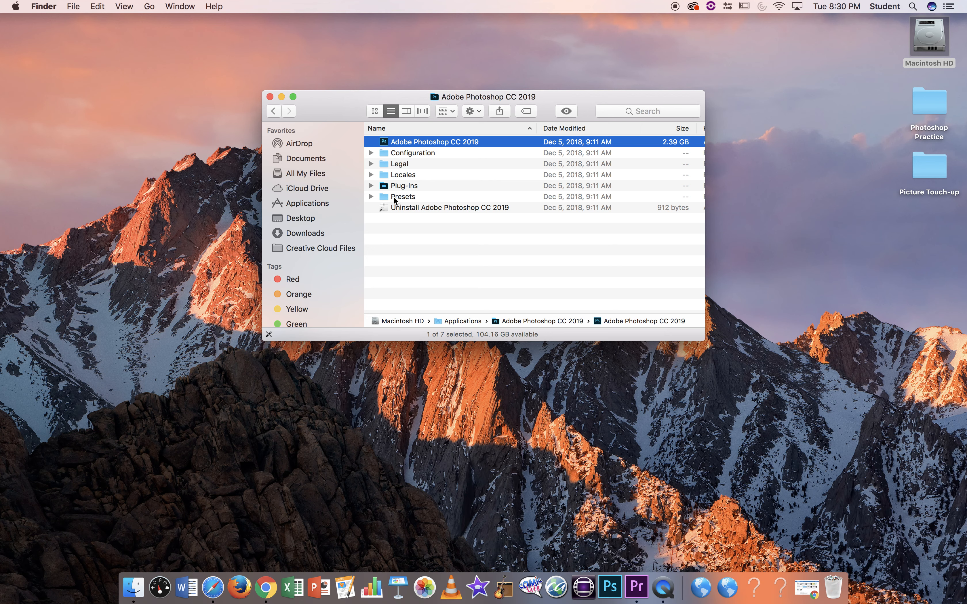
{"action": "double_click", "coordinate": [385, 142]}
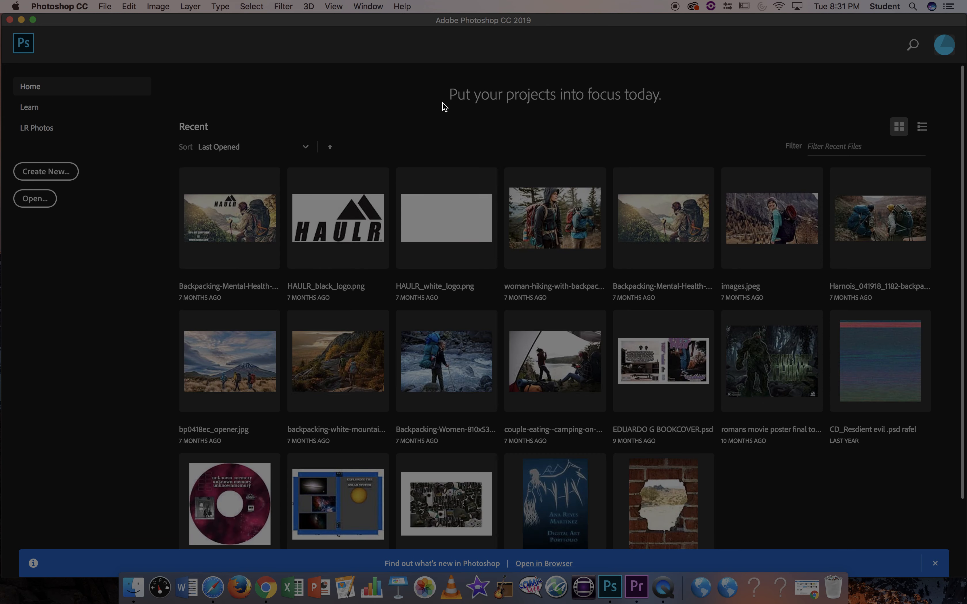
Step: Raise the display brightness by several levels
{"action": "key", "text": "XF86MonBrightnessUp"}
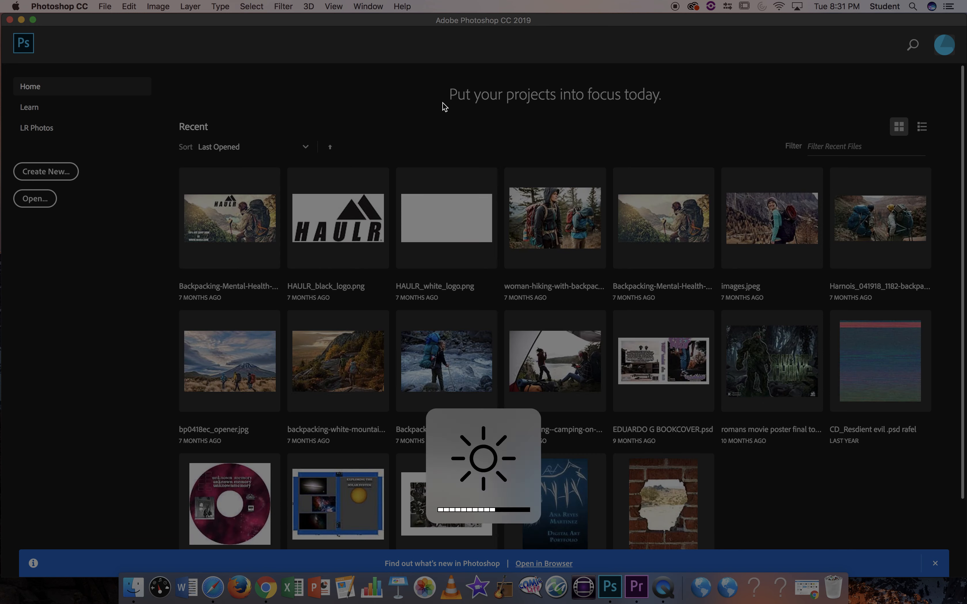
{"action": "key", "text": "XF86MonBrightnessUp"}
{"action": "key", "text": "XF86MonBrightnessUp"}
{"action": "key", "text": "XF86MonBrightnessUp"}
{"action": "key", "text": "XF86MonBrightnessUp"}
{"action": "key", "text": "XF86MonBrightnessUp"}
{"action": "key", "text": "XF86MonBrightnessUp"}
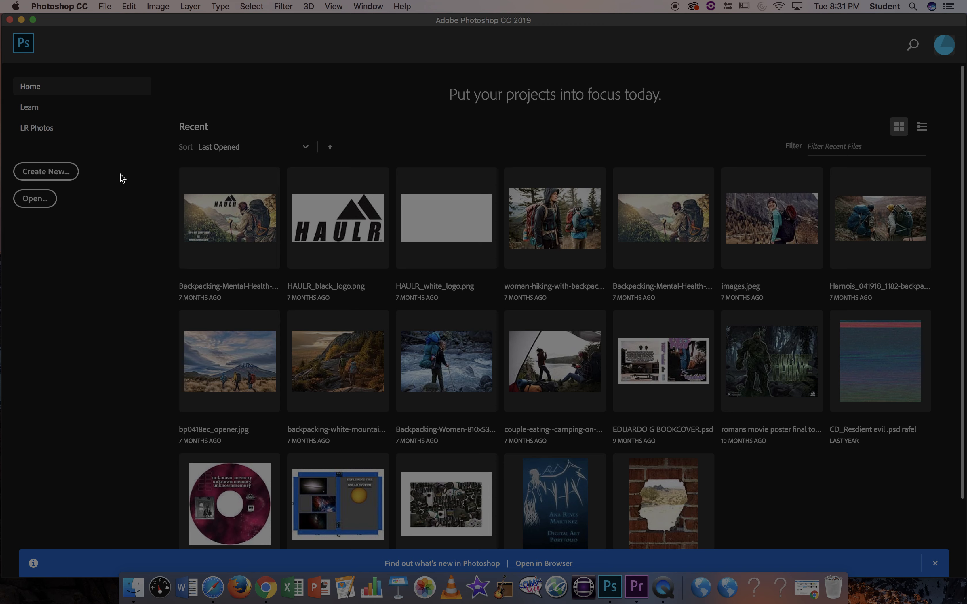
Step: Switch to Chrome and open Curriculum Resources in the Graphic Design (Fundamentals) course on Schoology
{"action": "left_click", "coordinate": [267, 590]}
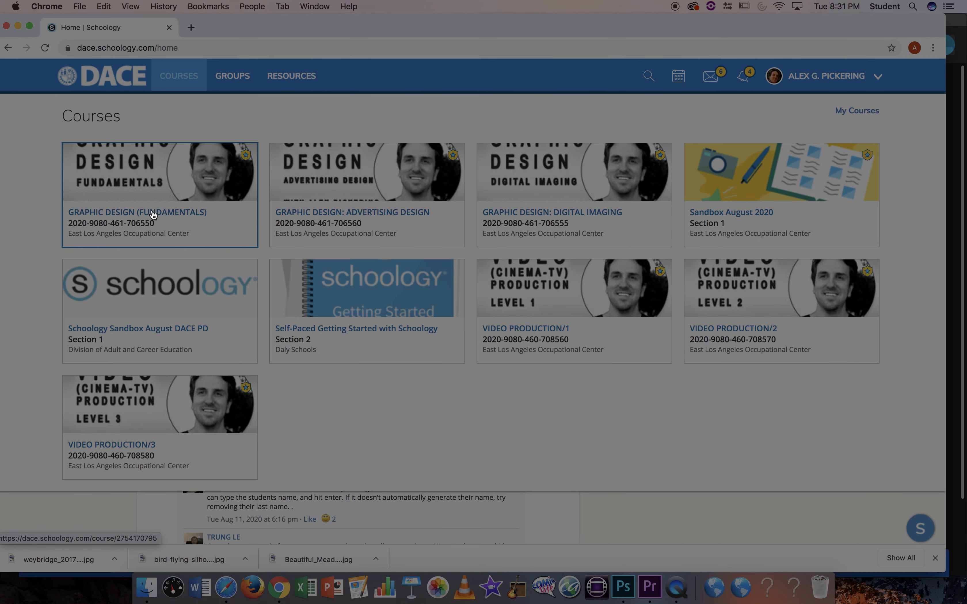
{"action": "left_click", "coordinate": [162, 215]}
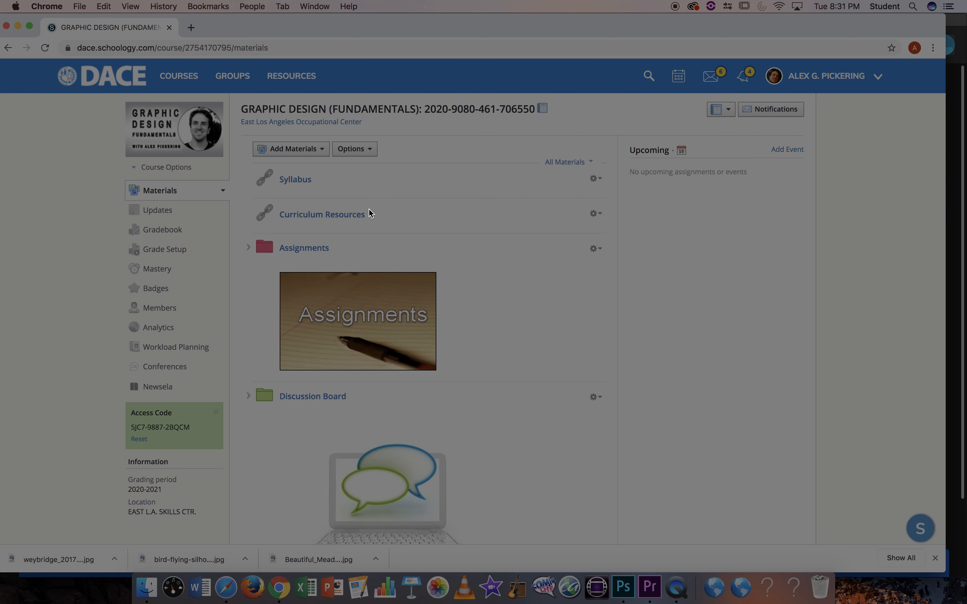
{"action": "scroll", "coordinate": [369, 208], "scroll_direction": "down", "scroll_amount": 2}
{"action": "left_click", "coordinate": [332, 190]}
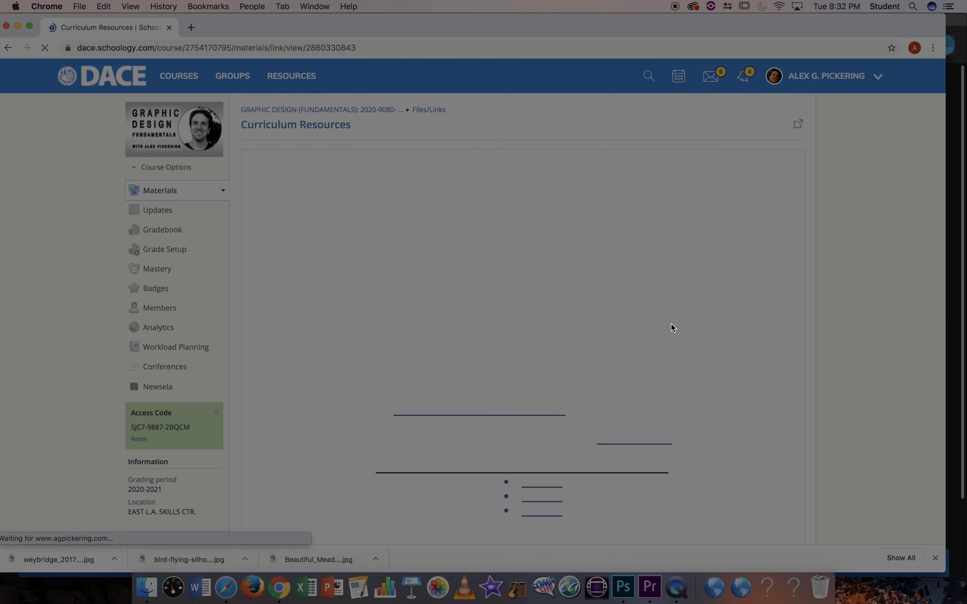
Step: Find the Week 1 Photoshop Practice Exercise links under Level 1: Fundamentals, and close the browser window
{"action": "scroll", "coordinate": [671, 328], "scroll_direction": "down", "scroll_amount": 3}
{"action": "scroll", "coordinate": [671, 324], "scroll_direction": "down", "scroll_amount": 10}
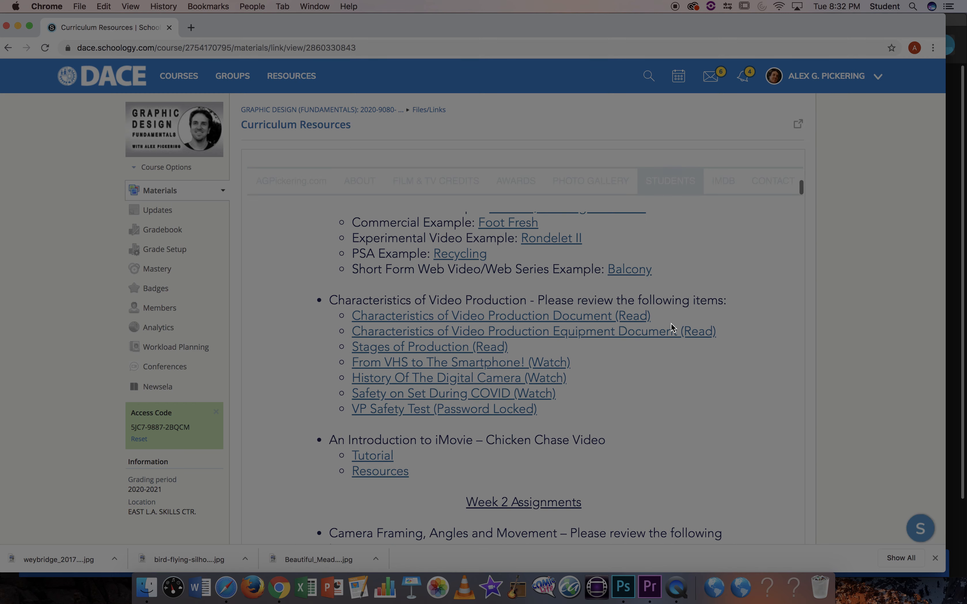
{"action": "scroll", "coordinate": [671, 323], "scroll_direction": "up", "scroll_amount": 10}
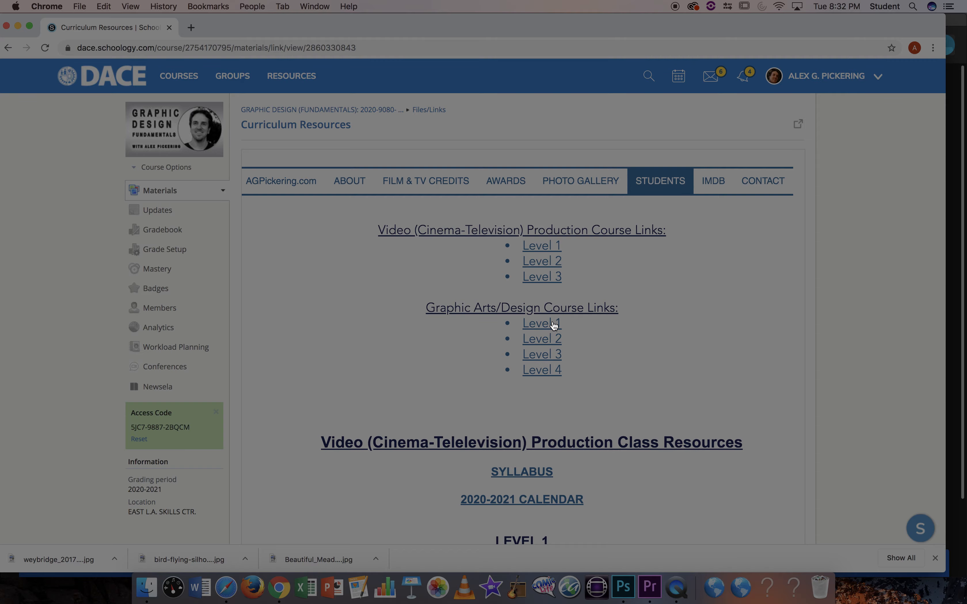
{"action": "scroll", "coordinate": [551, 324], "scroll_direction": "down", "scroll_amount": 10}
{"action": "scroll", "coordinate": [553, 326], "scroll_direction": "down", "scroll_amount": 15}
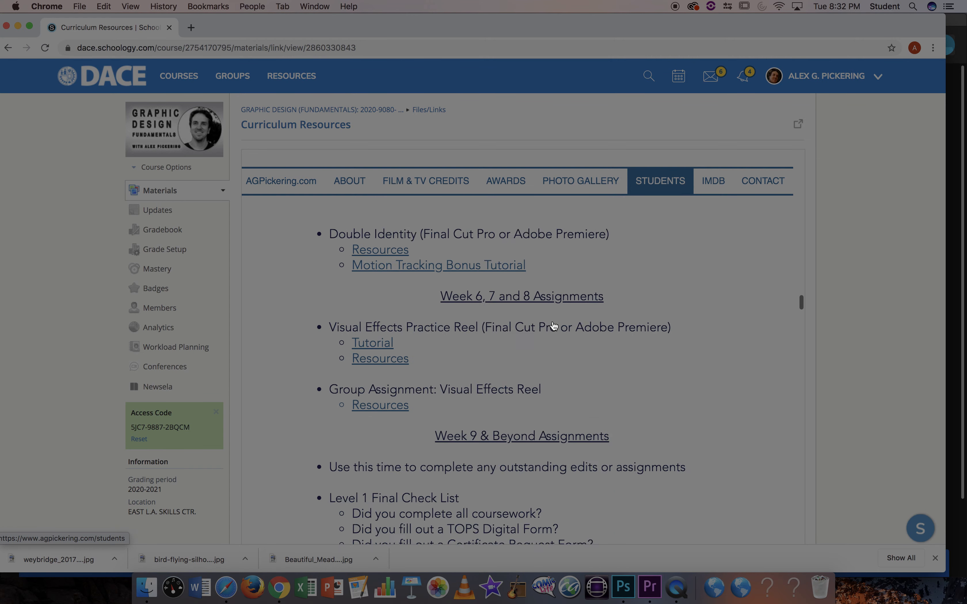
{"action": "scroll", "coordinate": [560, 343], "scroll_direction": "down", "scroll_amount": 5}
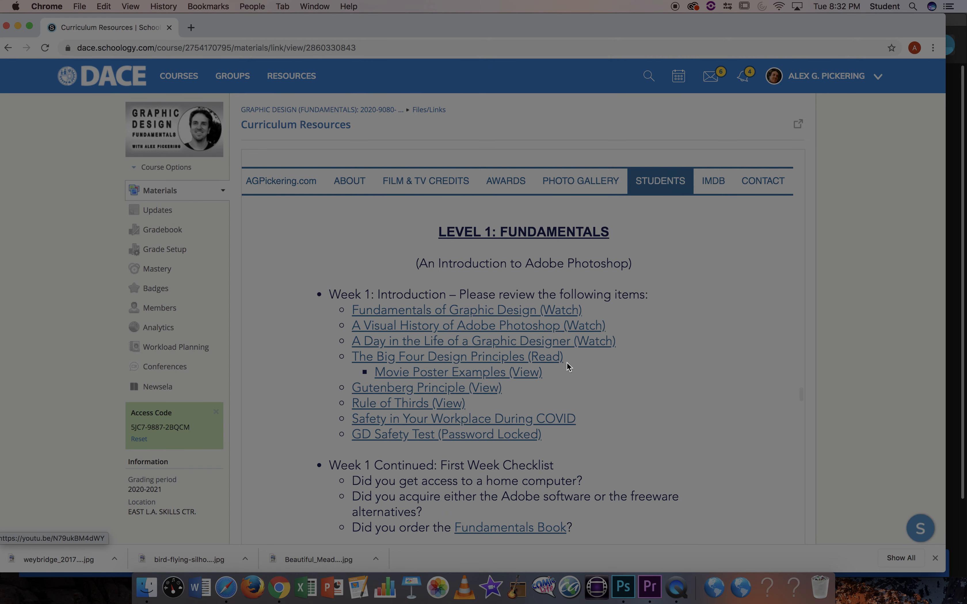
{"action": "scroll", "coordinate": [567, 364], "scroll_direction": "down", "scroll_amount": 4}
{"action": "scroll", "coordinate": [566, 362], "scroll_direction": "down", "scroll_amount": 2}
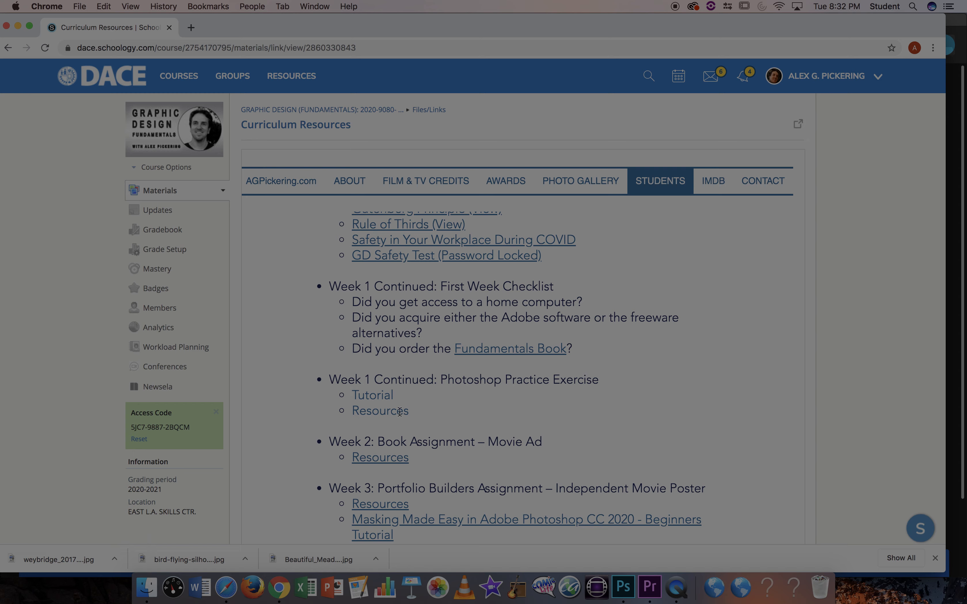
{"action": "left_click", "coordinate": [7, 26]}
Step: Move the Photoshop window away from the desktop folders and close the Adobe Photoshop CC 2019 folder window
{"action": "left_click", "coordinate": [632, 19]}
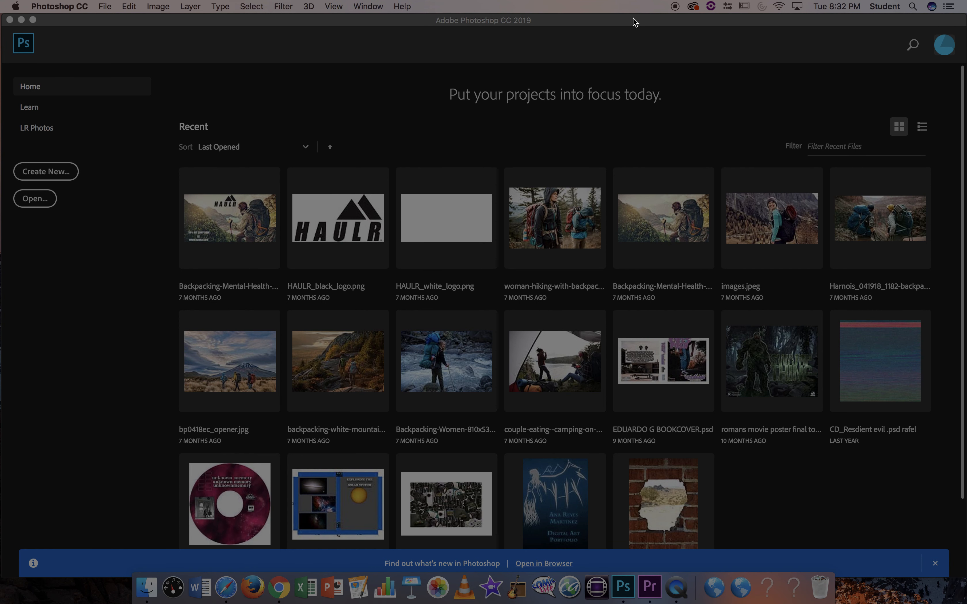
{"action": "left_click_drag", "start_coordinate": [685, 28], "coordinate": [435, 394]}
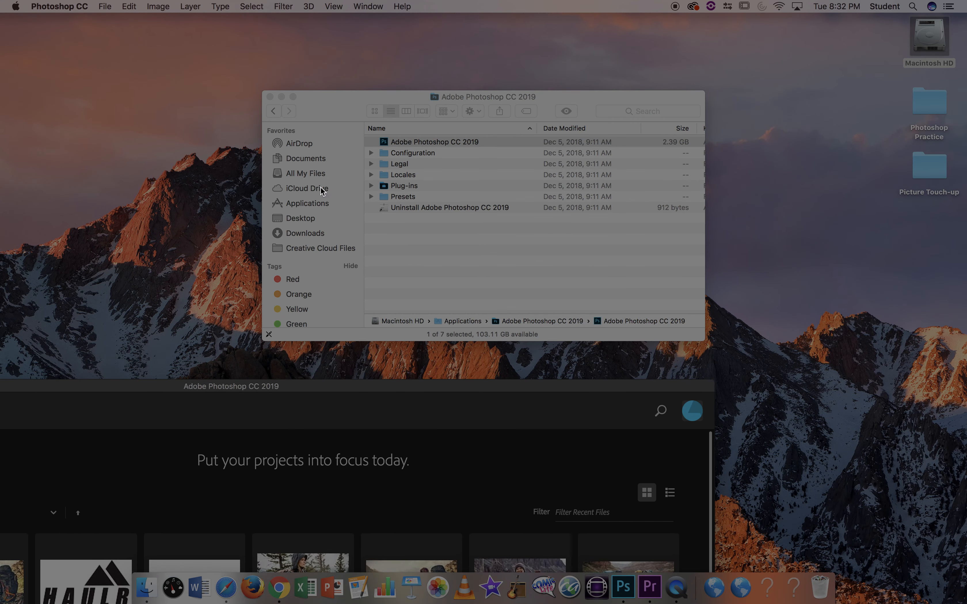
{"action": "left_click", "coordinate": [270, 97]}
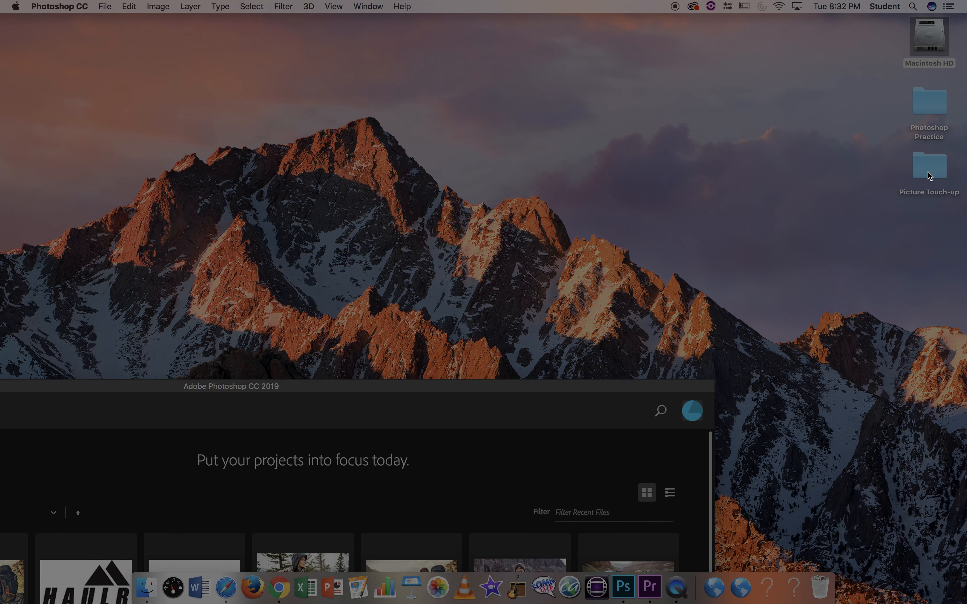
Step: Open the Photoshop Practice folder on the desktop and preview its meadow sunset, bird silhouette and weybridge house images
{"action": "left_click", "coordinate": [924, 111]}
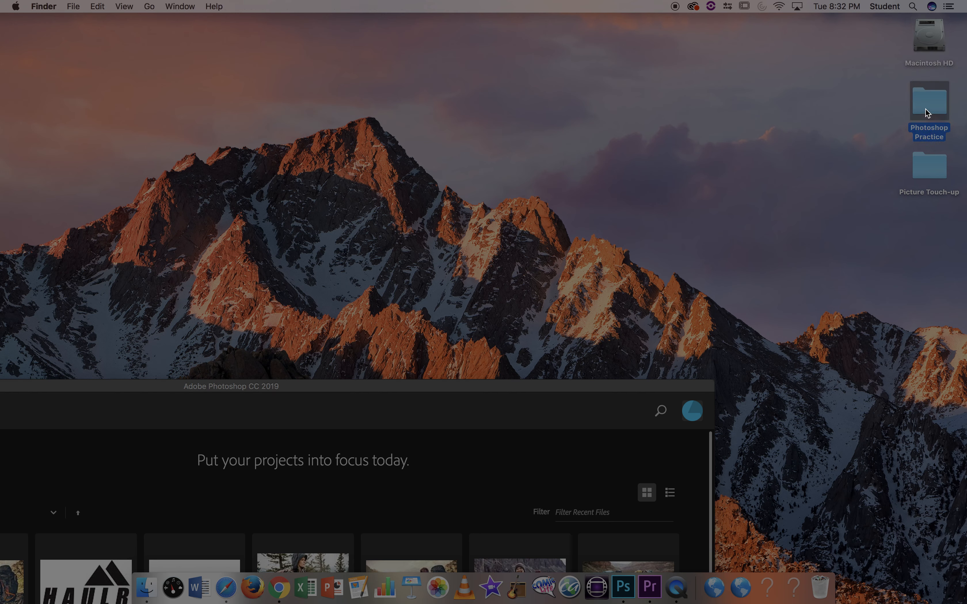
{"action": "double_click", "coordinate": [925, 108]}
{"action": "left_click", "coordinate": [581, 128]}
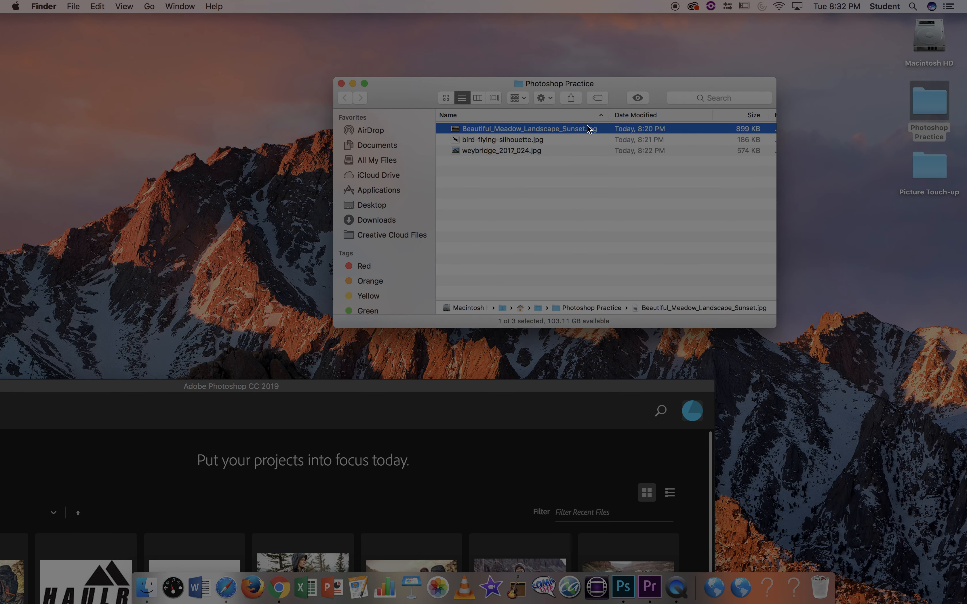
{"action": "left_click", "coordinate": [633, 103]}
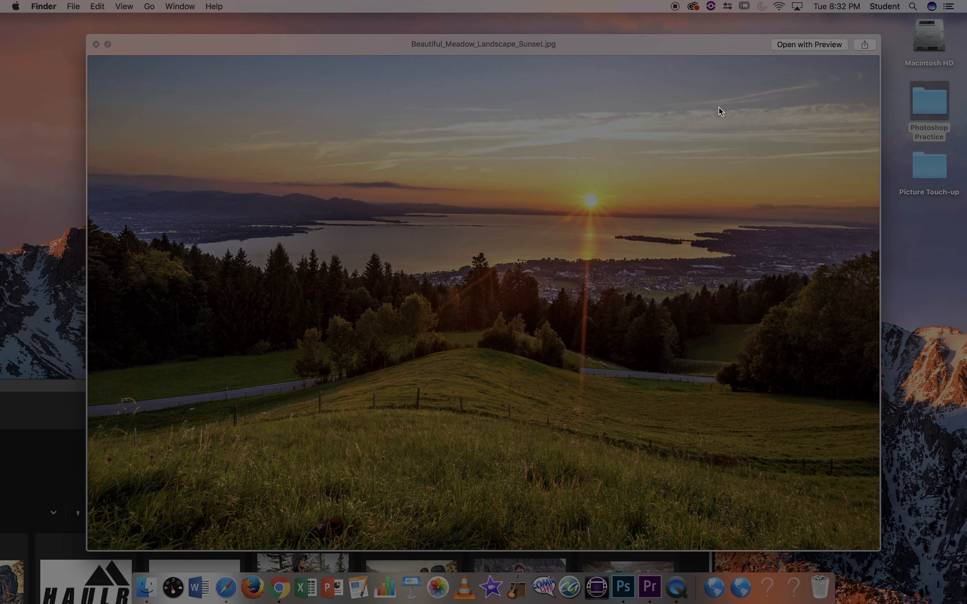
{"action": "key", "text": "Down"}
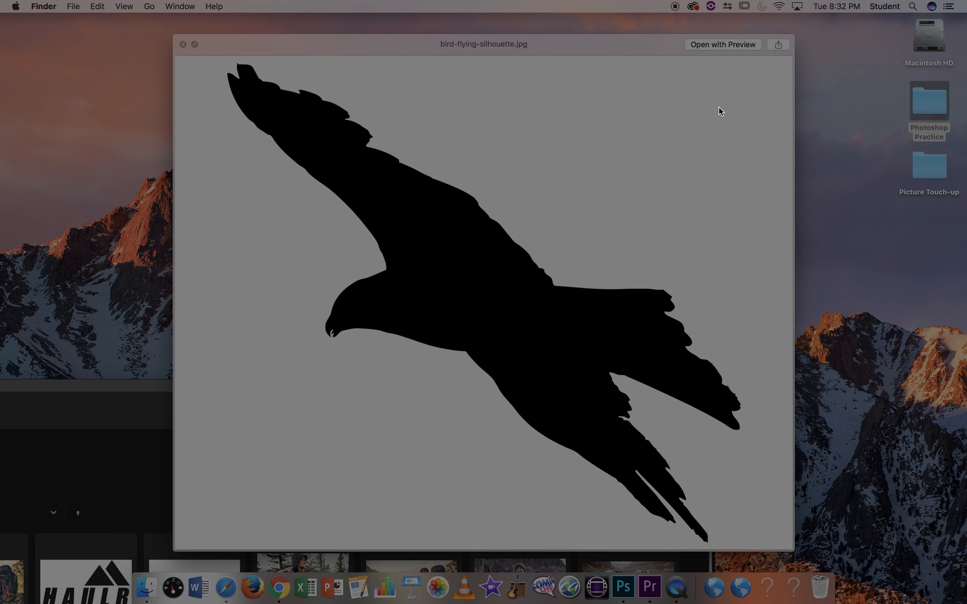
{"action": "key", "text": "Down"}
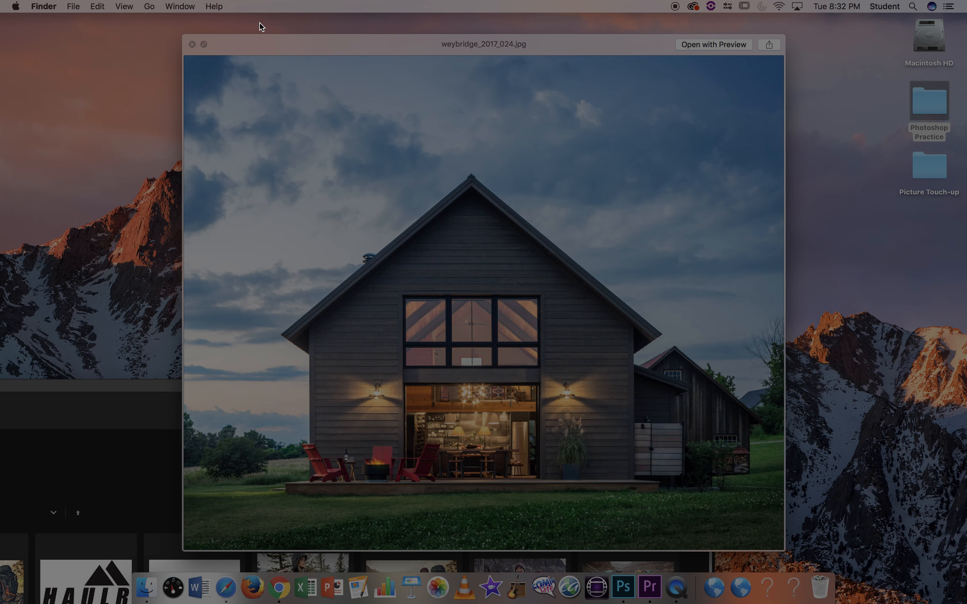
{"action": "left_click", "coordinate": [191, 44]}
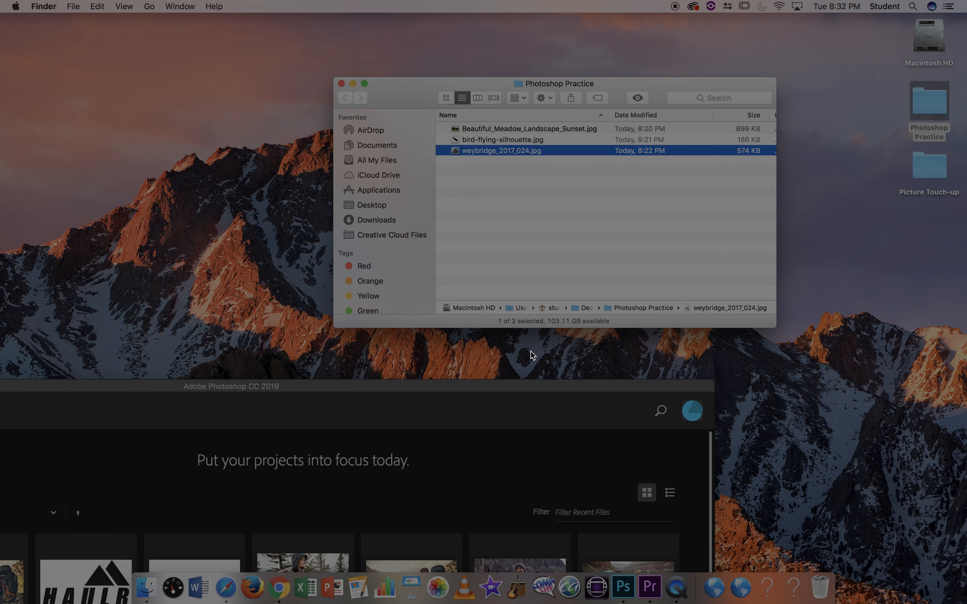
Step: Bring Photoshop to the front and move its window back so that it covers the desktop
{"action": "left_click", "coordinate": [519, 389]}
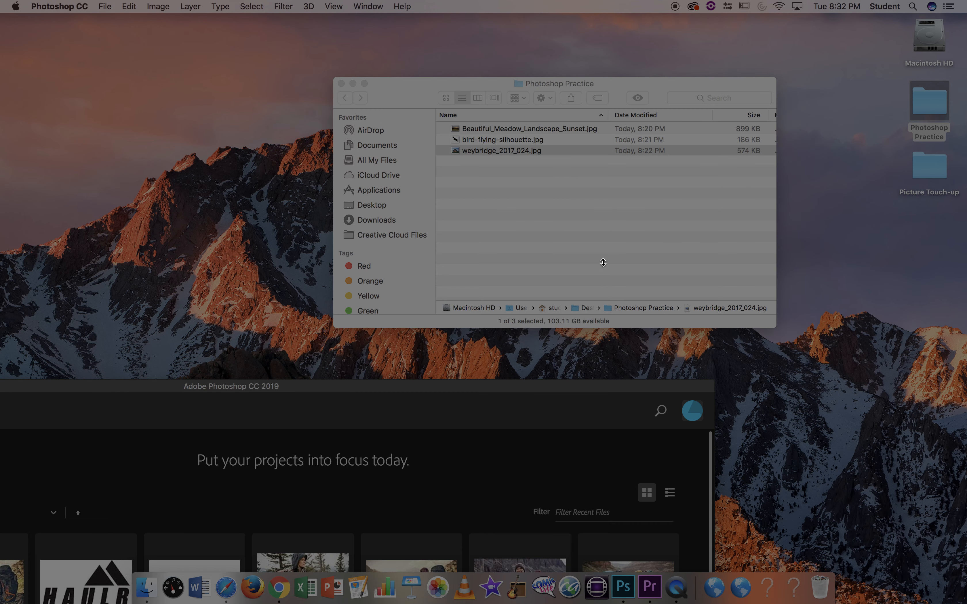
{"action": "left_click_drag", "start_coordinate": [538, 390], "coordinate": [808, 21]}
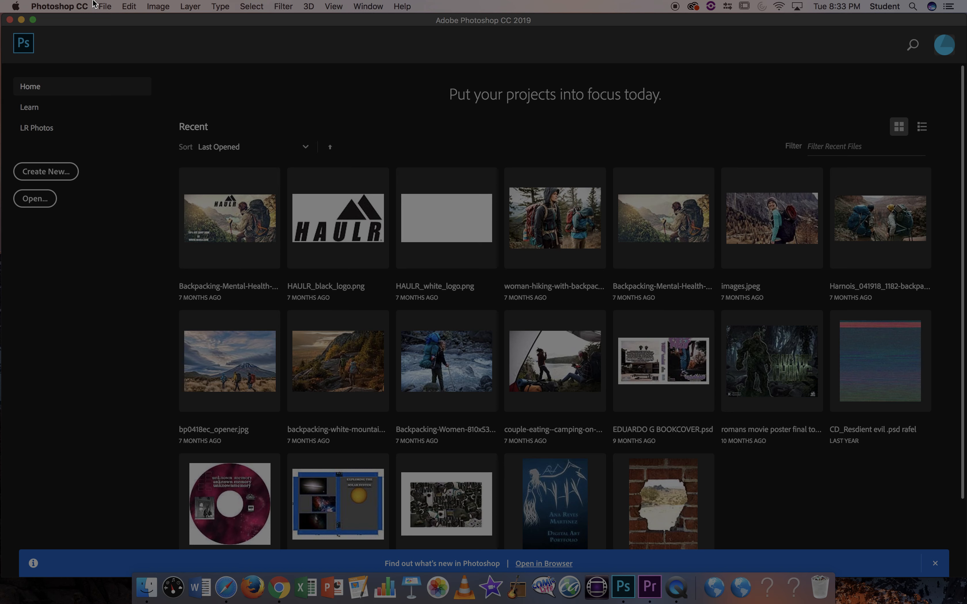
{"action": "left_click", "coordinate": [105, 6]}
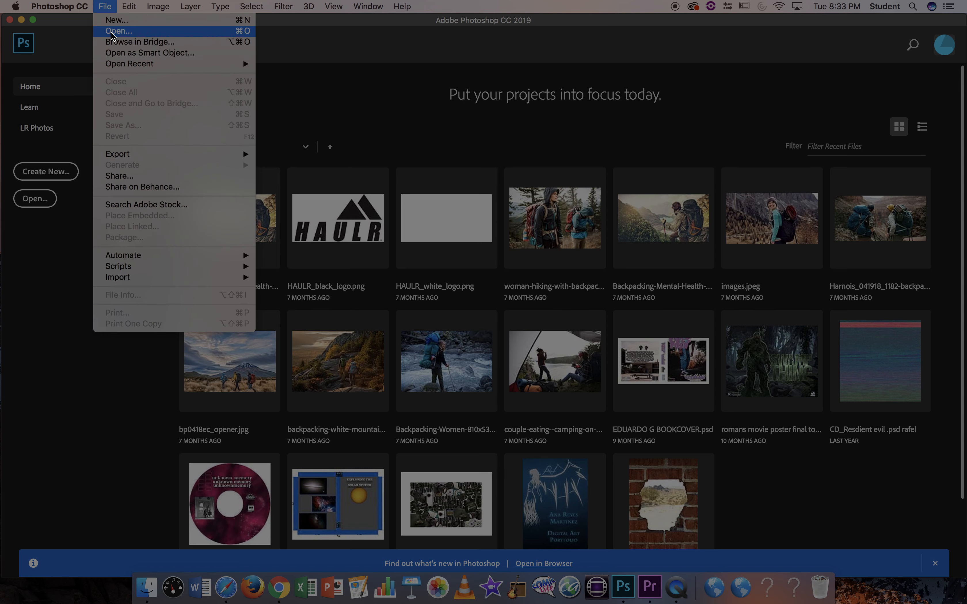
{"action": "left_click", "coordinate": [65, 260]}
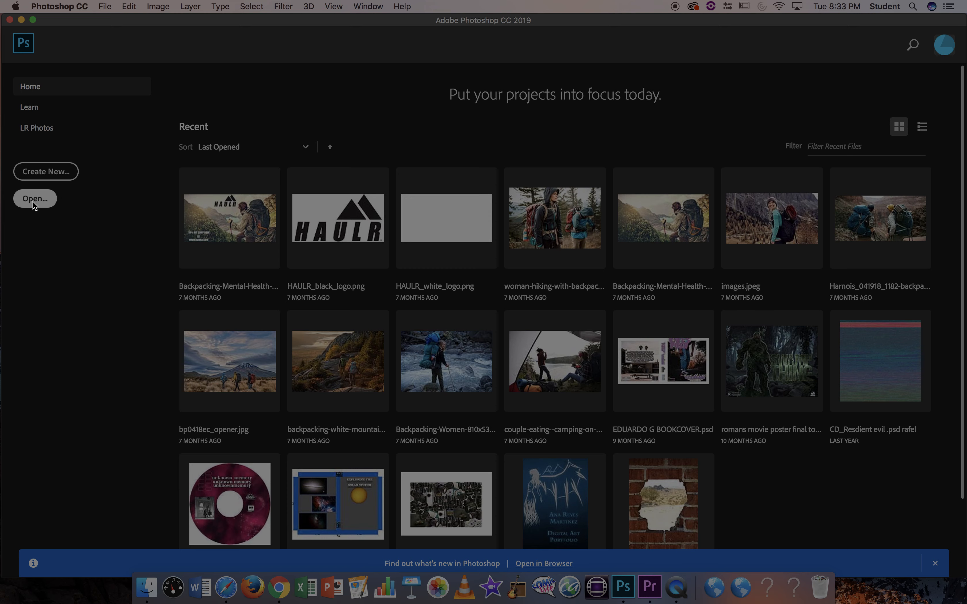
Step: Open Beautiful_Meadow_Landscape_Sunset.jpg from the Photoshop Practice folder on the Desktop
{"action": "left_click", "coordinate": [34, 200]}
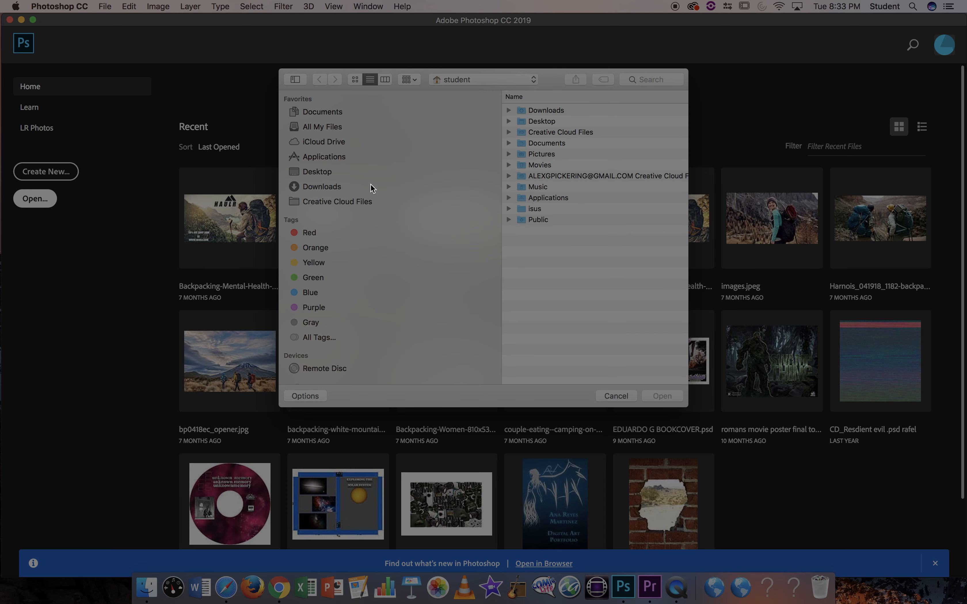
{"action": "left_click", "coordinate": [331, 173]}
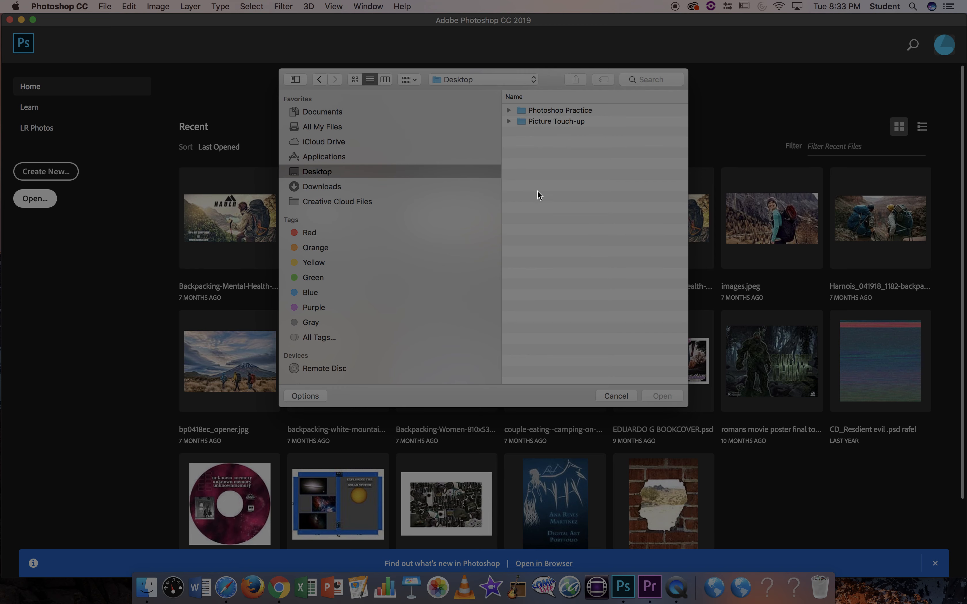
{"action": "left_click", "coordinate": [532, 110]}
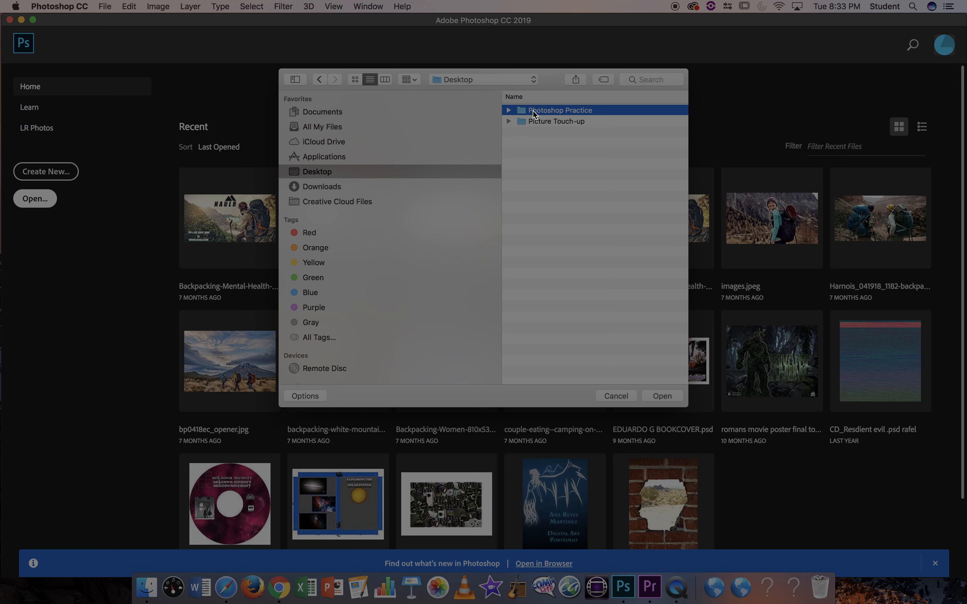
{"action": "double_click", "coordinate": [562, 111]}
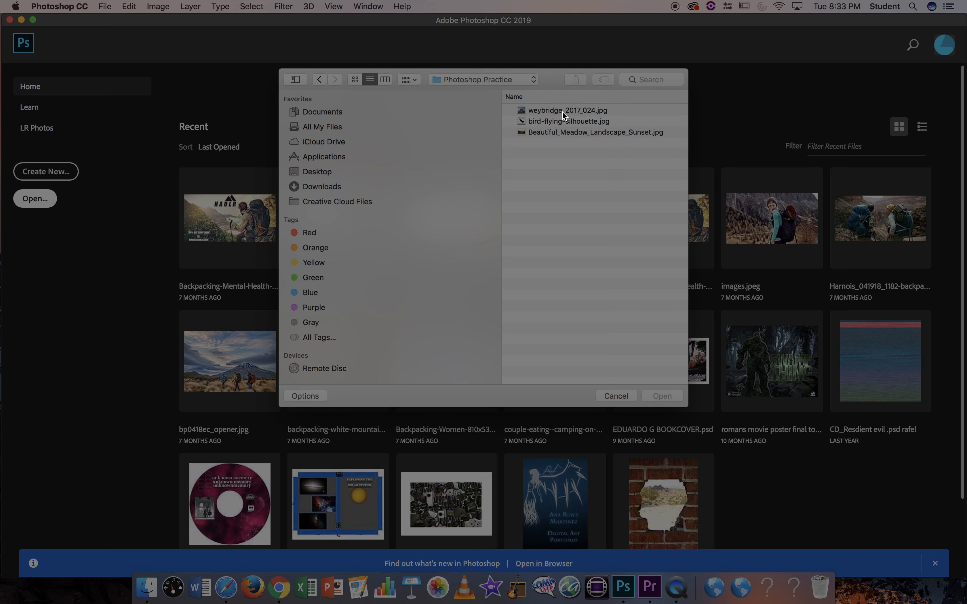
{"action": "left_click", "coordinate": [552, 133]}
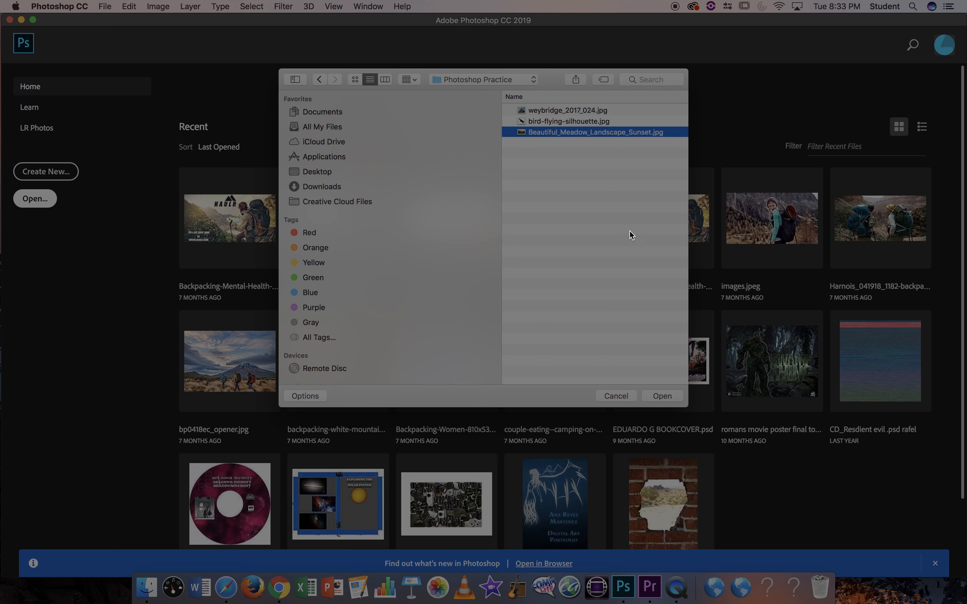
{"action": "left_click", "coordinate": [662, 394]}
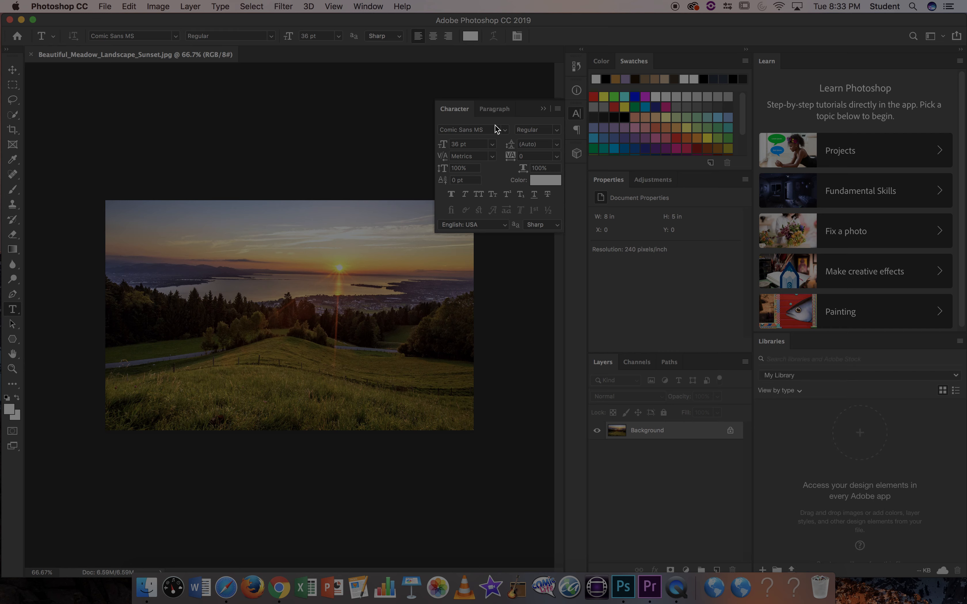
Step: Close the Character panel and the docked panel group, keeping only the Layers panel floating beside the image
{"action": "left_click_drag", "start_coordinate": [528, 111], "coordinate": [631, 271]}
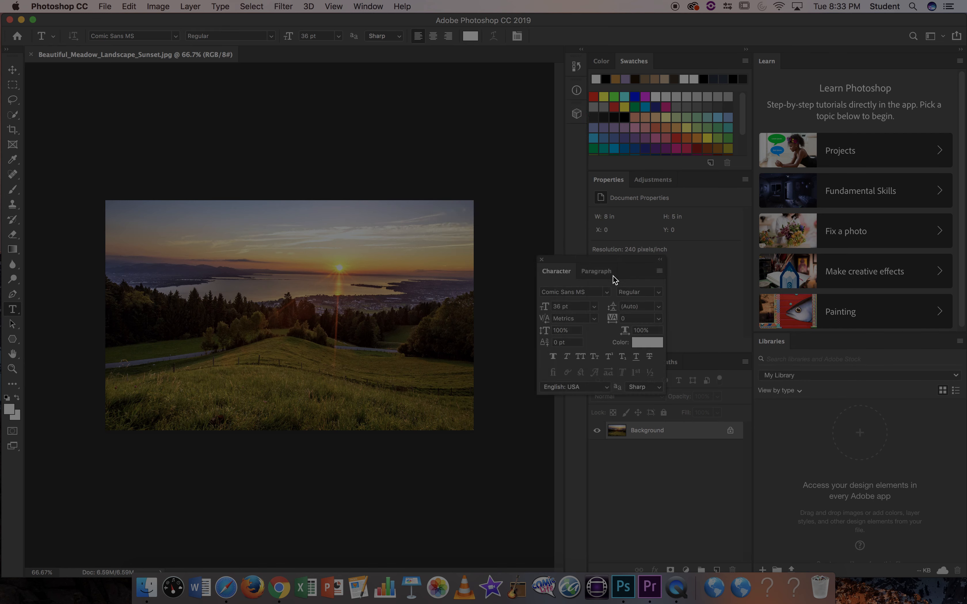
{"action": "left_click", "coordinate": [541, 259]}
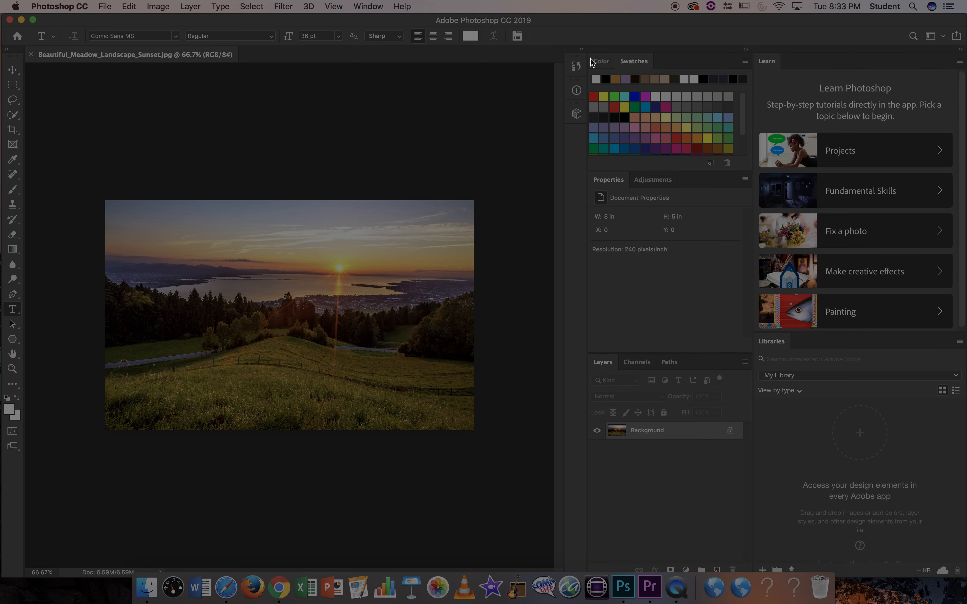
{"action": "left_click_drag", "start_coordinate": [588, 54], "coordinate": [641, 233]}
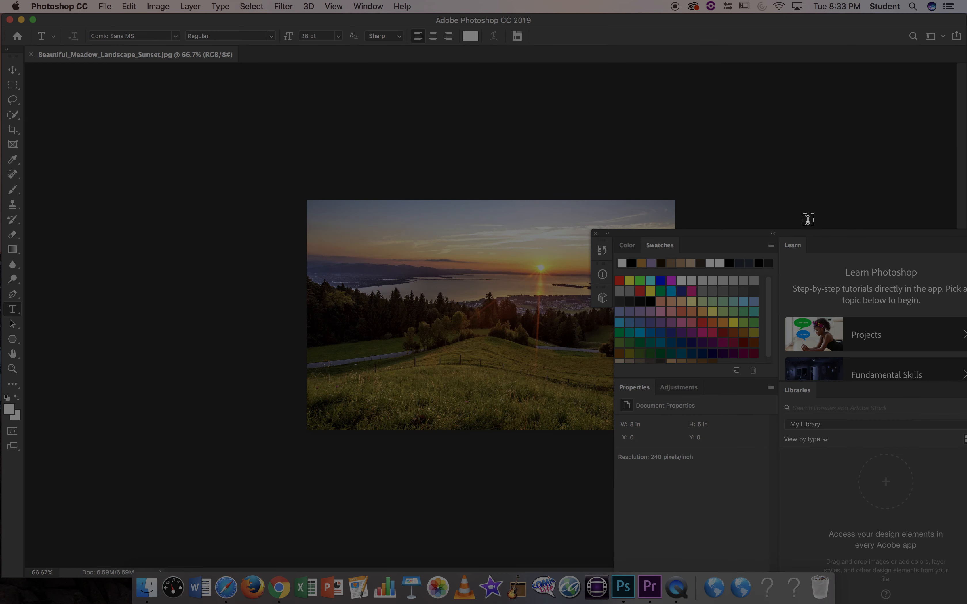
{"action": "left_click_drag", "start_coordinate": [811, 233], "coordinate": [767, 97]}
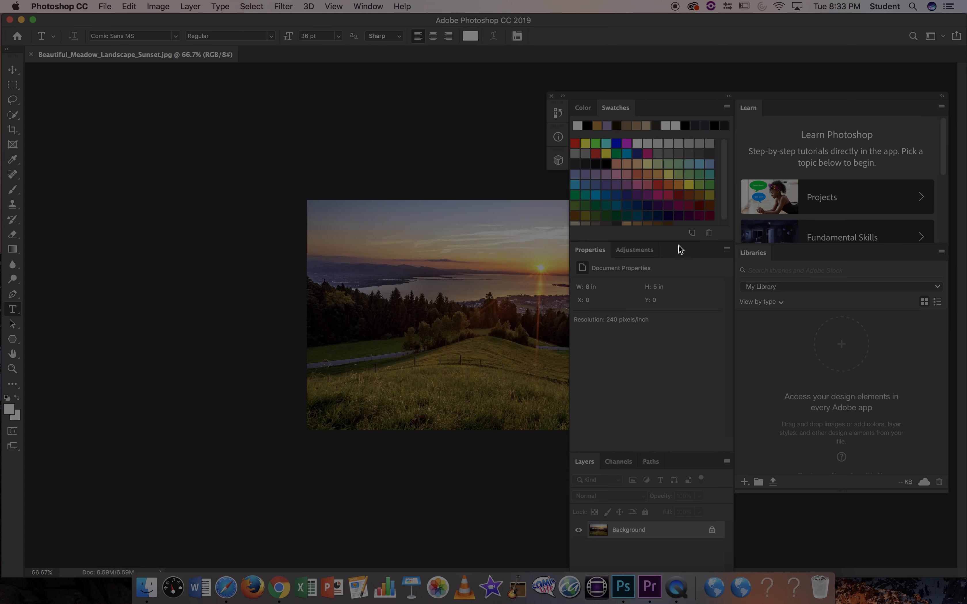
{"action": "left_click_drag", "start_coordinate": [591, 465], "coordinate": [390, 447]}
{"action": "left_click", "coordinate": [552, 96]}
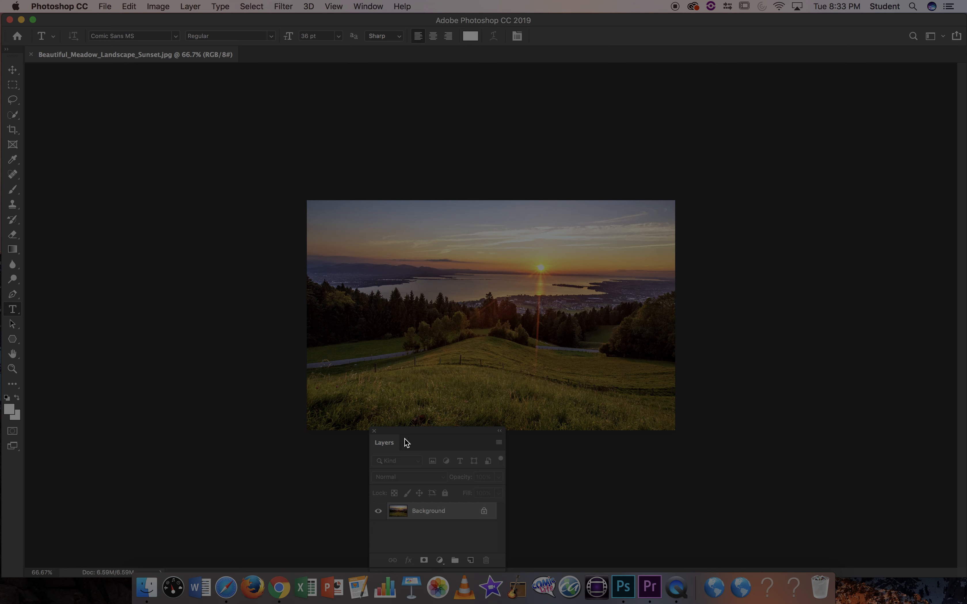
{"action": "left_click_drag", "start_coordinate": [405, 440], "coordinate": [816, 146]}
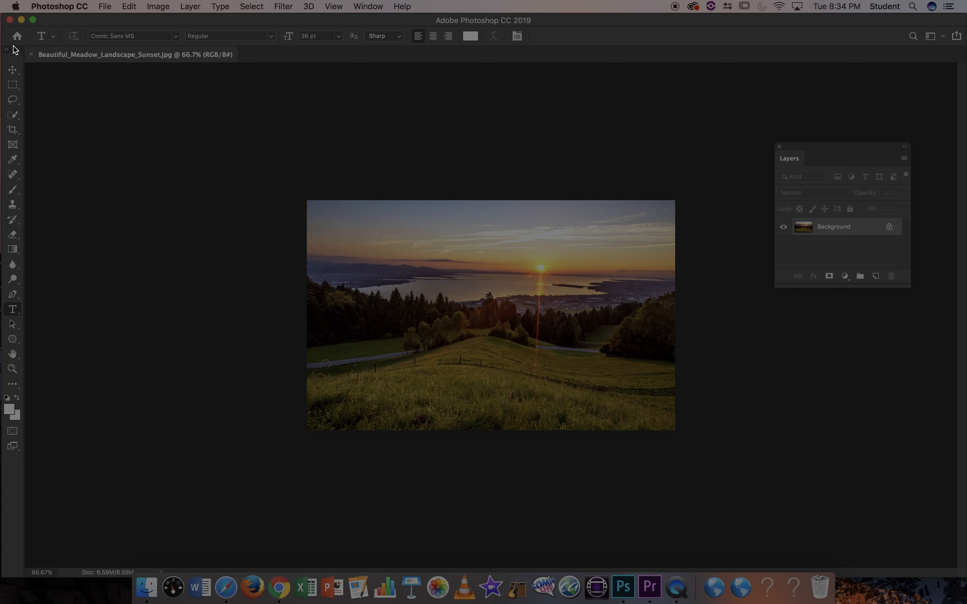
Step: Review the Move, Rectangular Marquee, Lasso, Quick Selection and Crop tools with their options, and return to the Move tool
{"action": "left_click", "coordinate": [15, 73]}
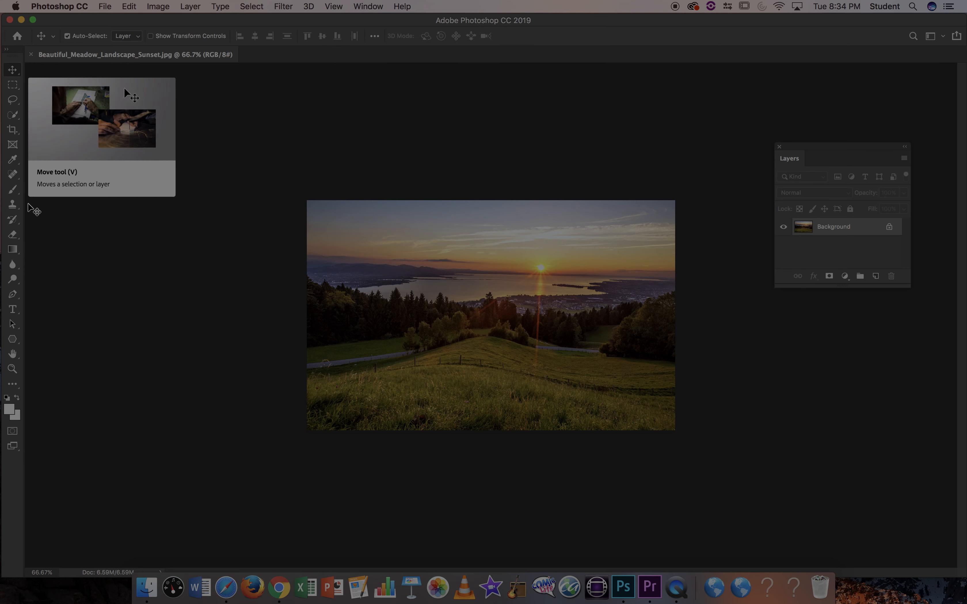
{"action": "left_click", "coordinate": [15, 85]}
{"action": "left_click", "coordinate": [13, 101]}
{"action": "left_click", "coordinate": [12, 117]}
{"action": "left_click", "coordinate": [13, 131]}
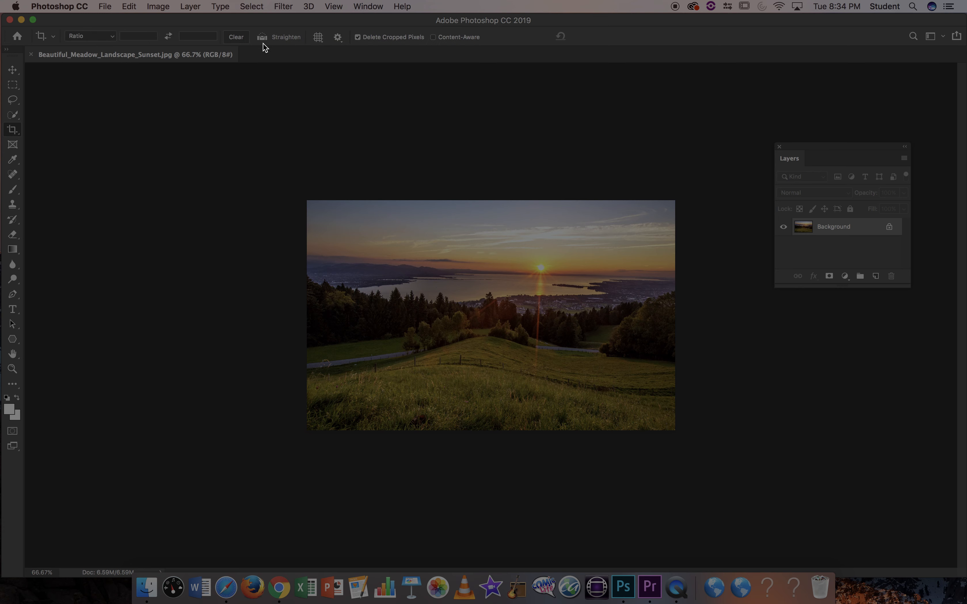
{"action": "left_click", "coordinate": [13, 70]}
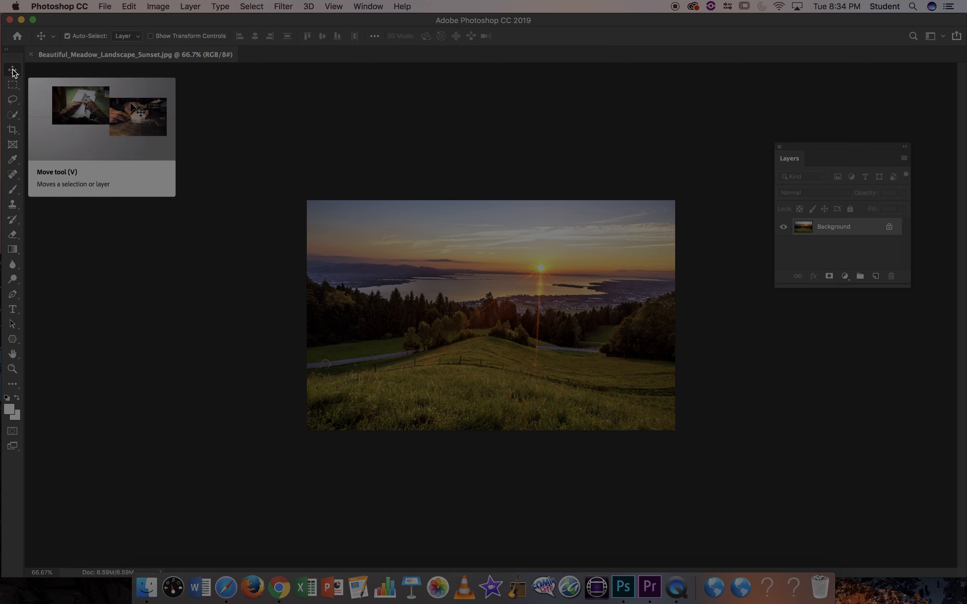
{"action": "left_click", "coordinate": [109, 6]}
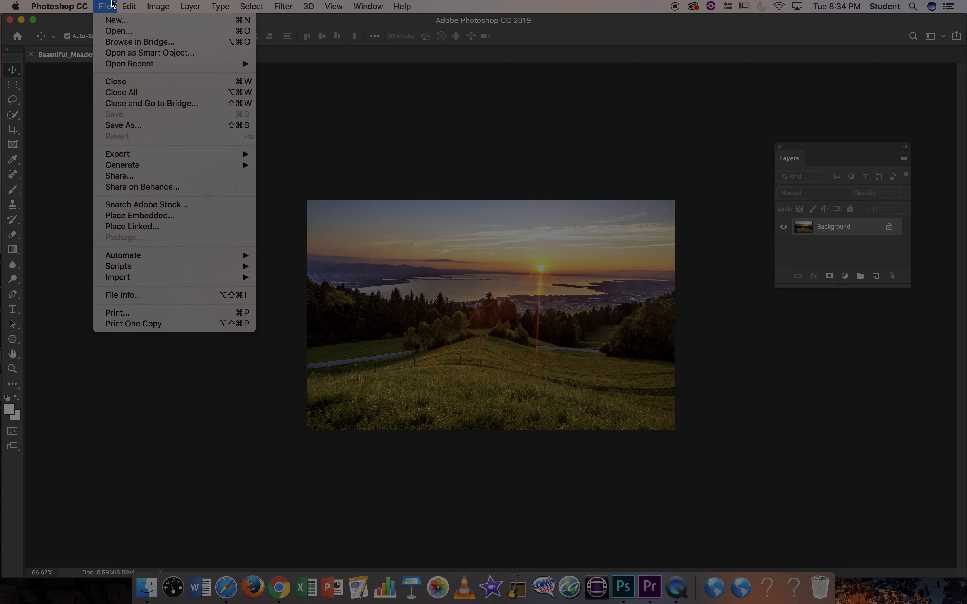
{"action": "mouse_move", "coordinate": [211, 9]}
{"action": "mouse_move", "coordinate": [111, 5]}
{"action": "mouse_move", "coordinate": [333, 6]}
{"action": "mouse_move", "coordinate": [400, 19]}
{"action": "left_click", "coordinate": [725, 113]}
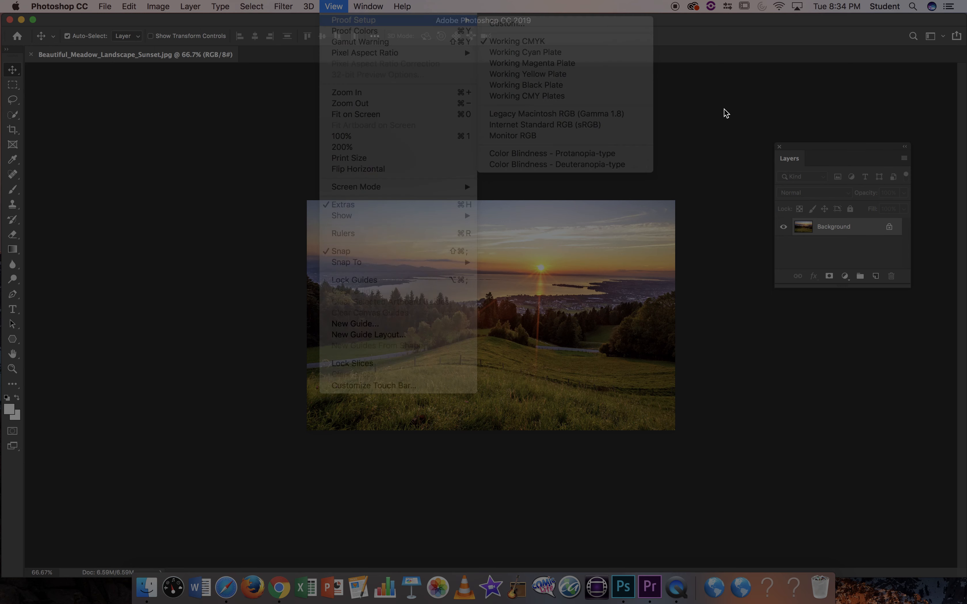
Step: Move the floating Layers panel slightly up and enlarge it to make room for more layers
{"action": "left_click_drag", "start_coordinate": [828, 150], "coordinate": [806, 99]}
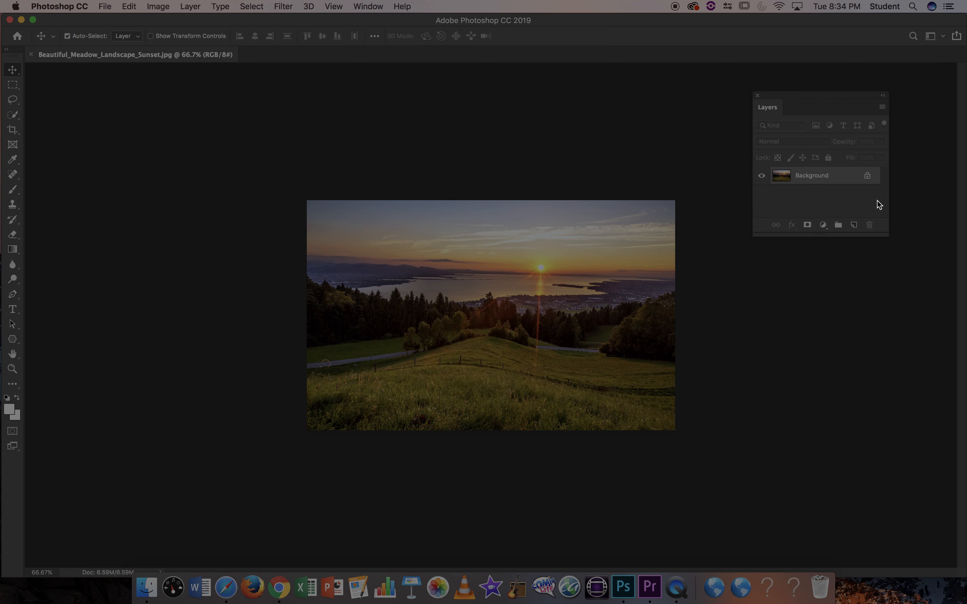
{"action": "left_click_drag", "start_coordinate": [886, 236], "coordinate": [910, 418]}
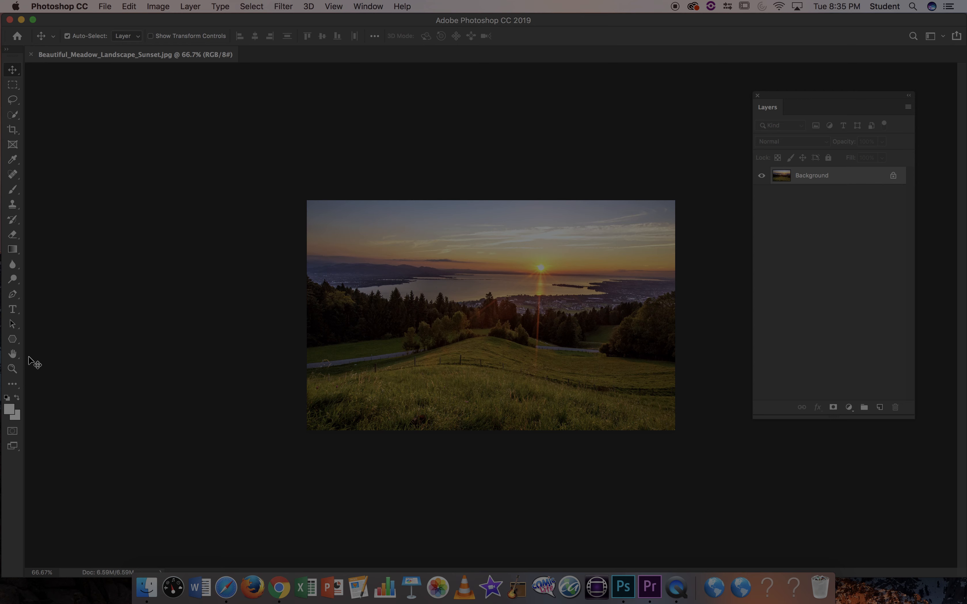
Step: Practise zooming the meadow image in and out, fit it to the screen, and return it to 100%
{"action": "left_click", "coordinate": [13, 369]}
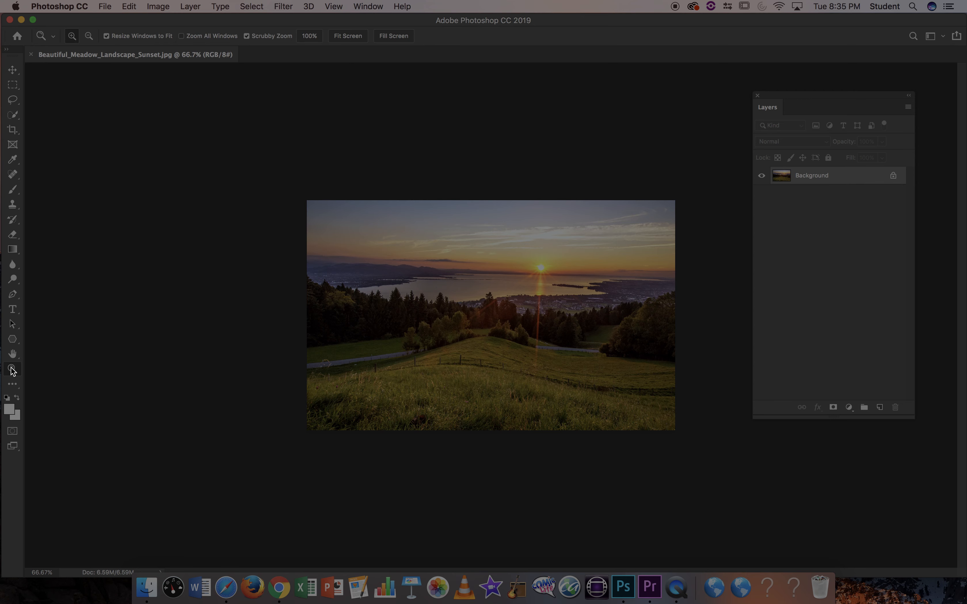
{"action": "left_click", "coordinate": [372, 286]}
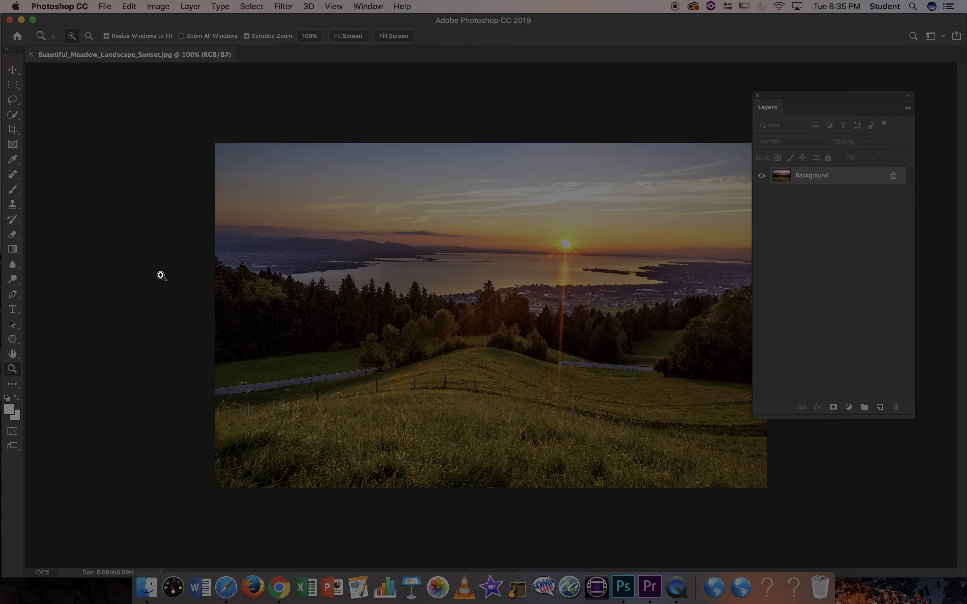
{"action": "key", "text": "super+plus"}
{"action": "key", "text": "super+minus"}
{"action": "key", "text": "super+plus"}
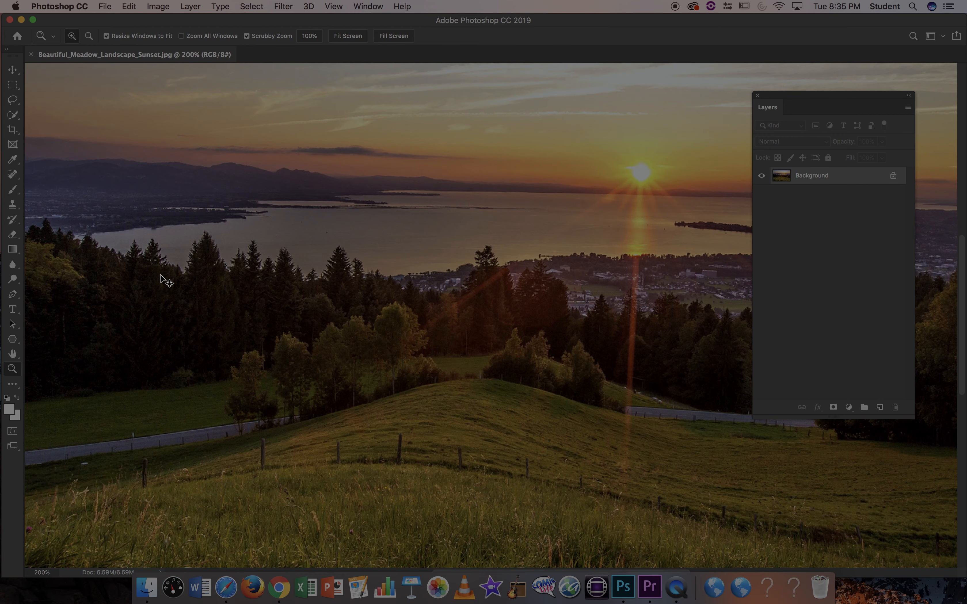
{"action": "key", "text": "super+minus"}
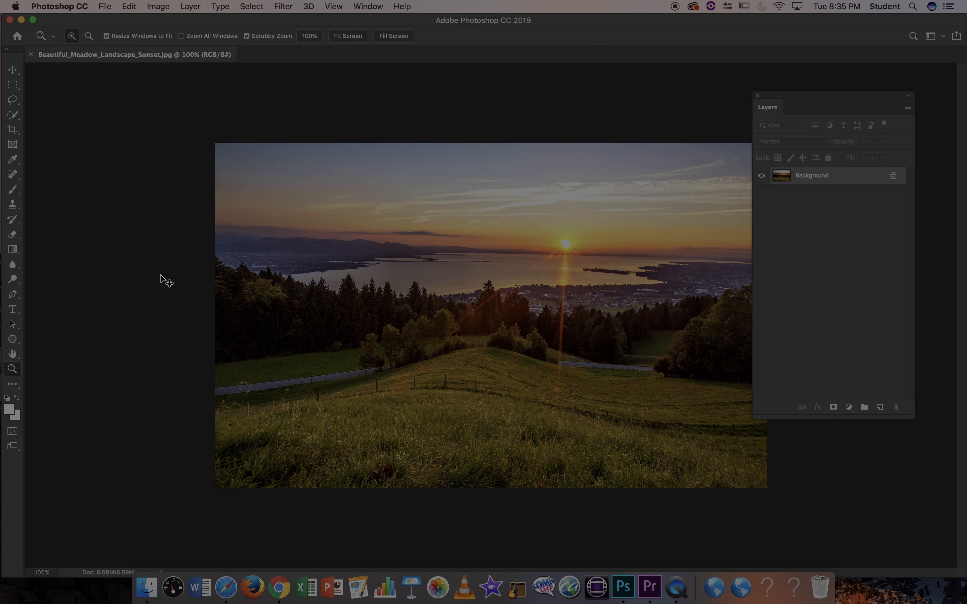
{"action": "key", "text": "super+0"}
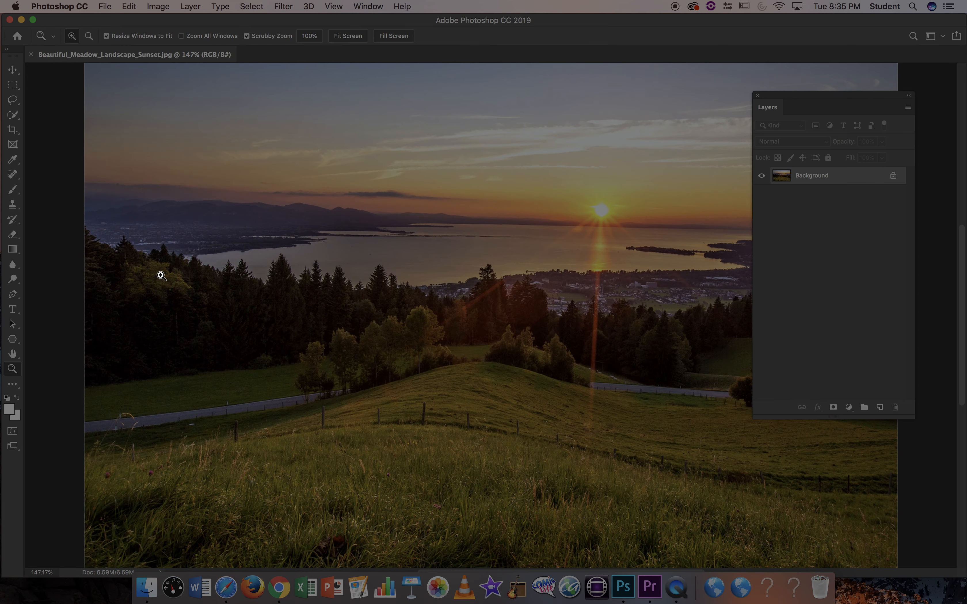
{"action": "key", "text": "super+1"}
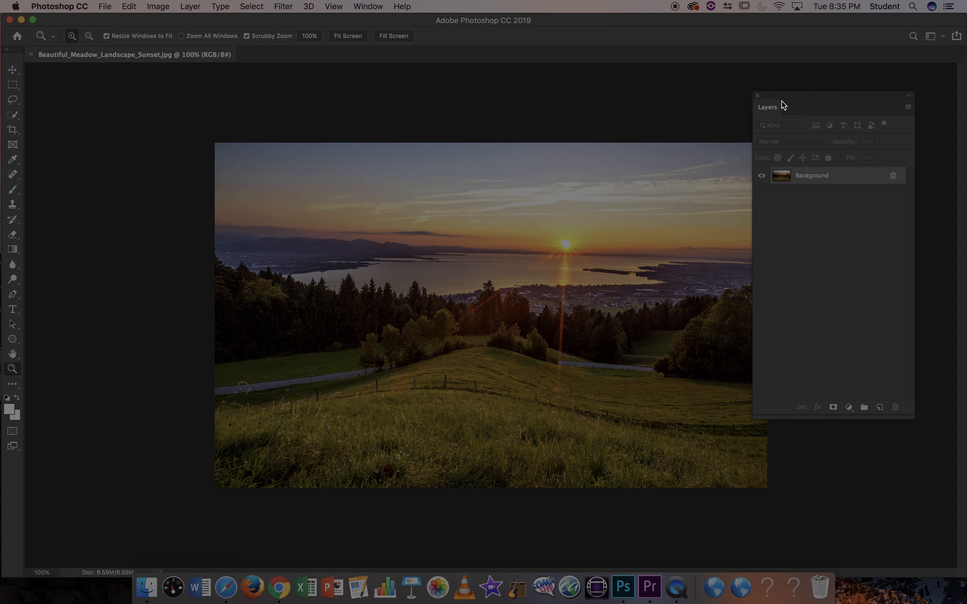
Step: Reposition the Layers panel so that it is clear of the image and fully on screen
{"action": "left_click_drag", "start_coordinate": [794, 97], "coordinate": [854, 99]}
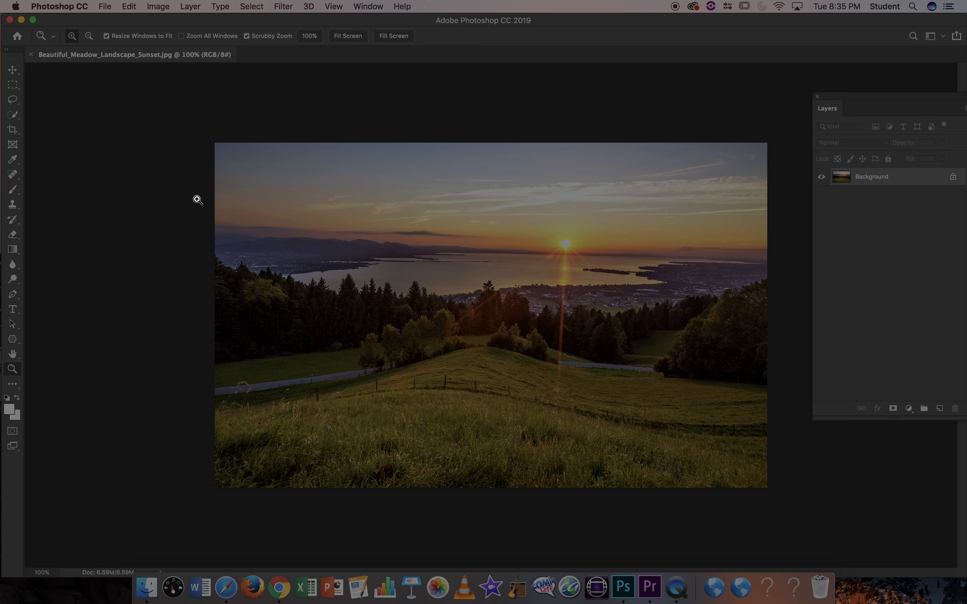
{"action": "left_click_drag", "start_coordinate": [894, 97], "coordinate": [847, 97]}
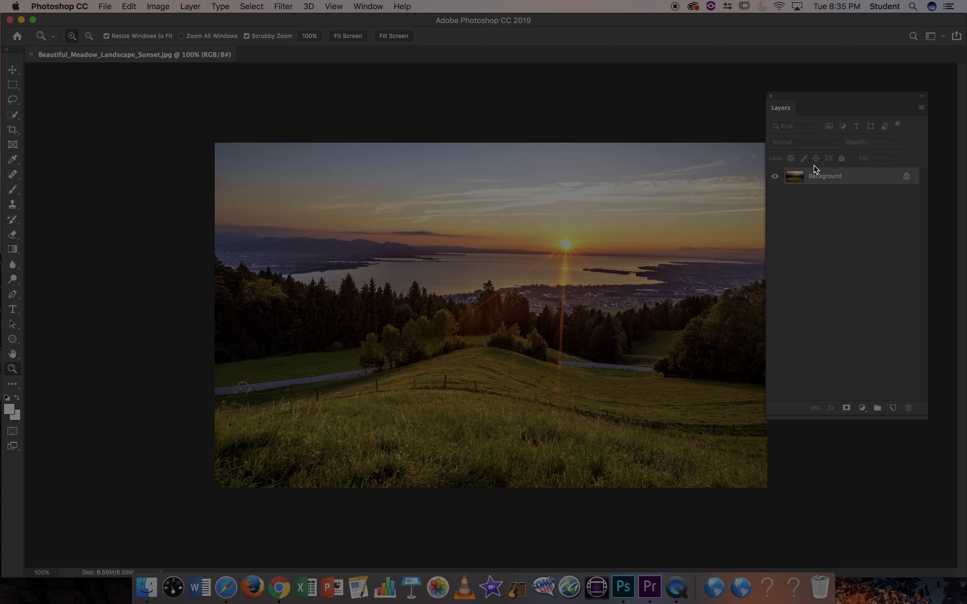
{"action": "mouse_move", "coordinate": [827, 97]}
{"action": "left_mouse_down"}
{"action": "mouse_move", "coordinate": [859, 98]}
{"action": "mouse_move", "coordinate": [842, 98]}
{"action": "left_mouse_up"}
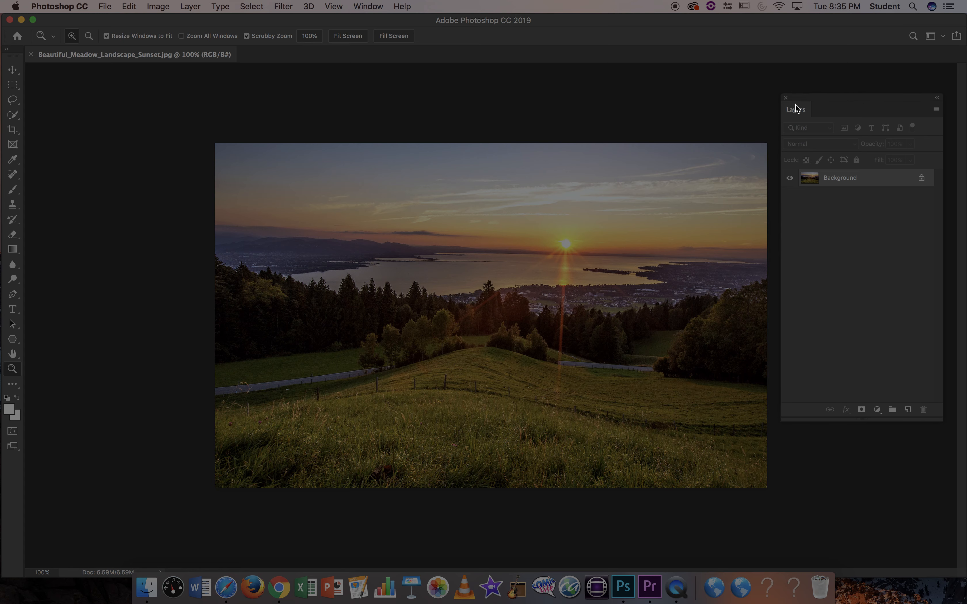
Step: Close the Layers panel, show it again, and move it slightly upward beside the image
{"action": "left_click", "coordinate": [786, 98]}
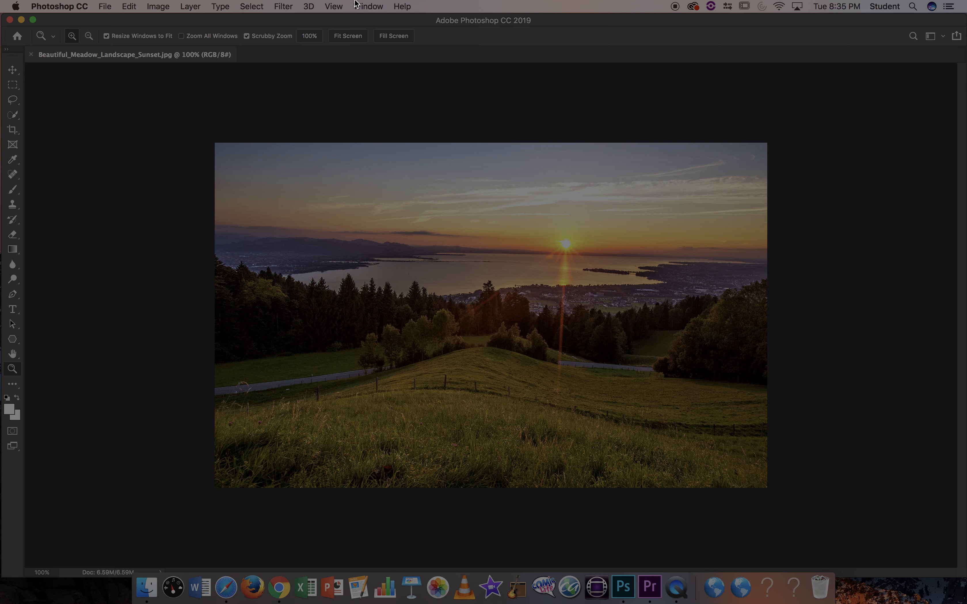
{"action": "left_click", "coordinate": [371, 6]}
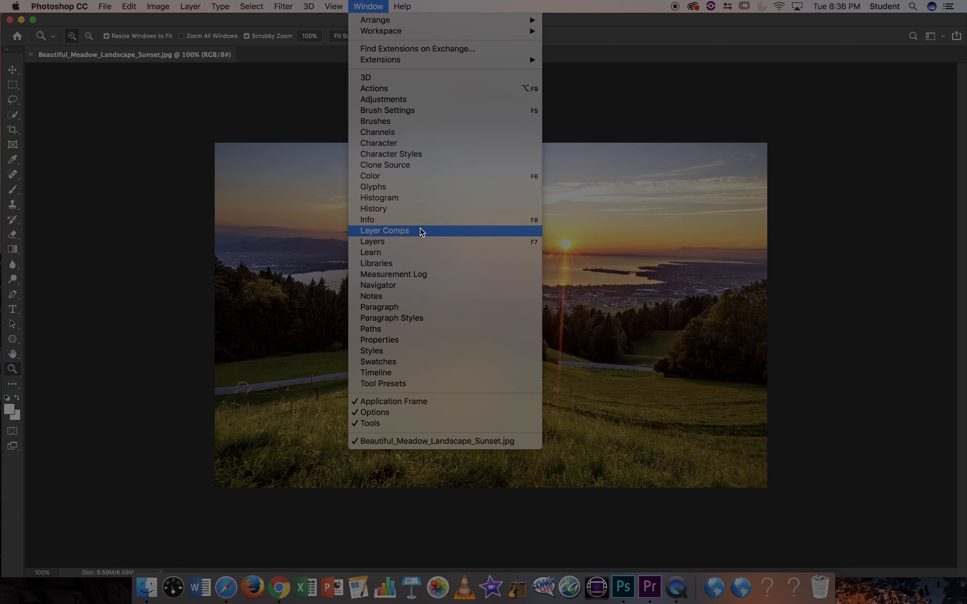
{"action": "left_click", "coordinate": [421, 243]}
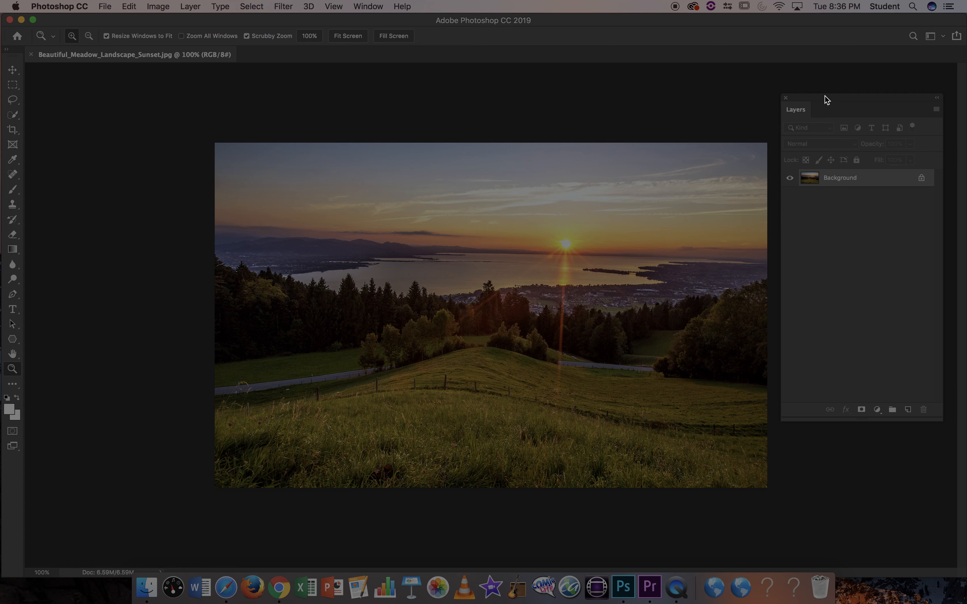
{"action": "left_click_drag", "start_coordinate": [825, 96], "coordinate": [827, 86]}
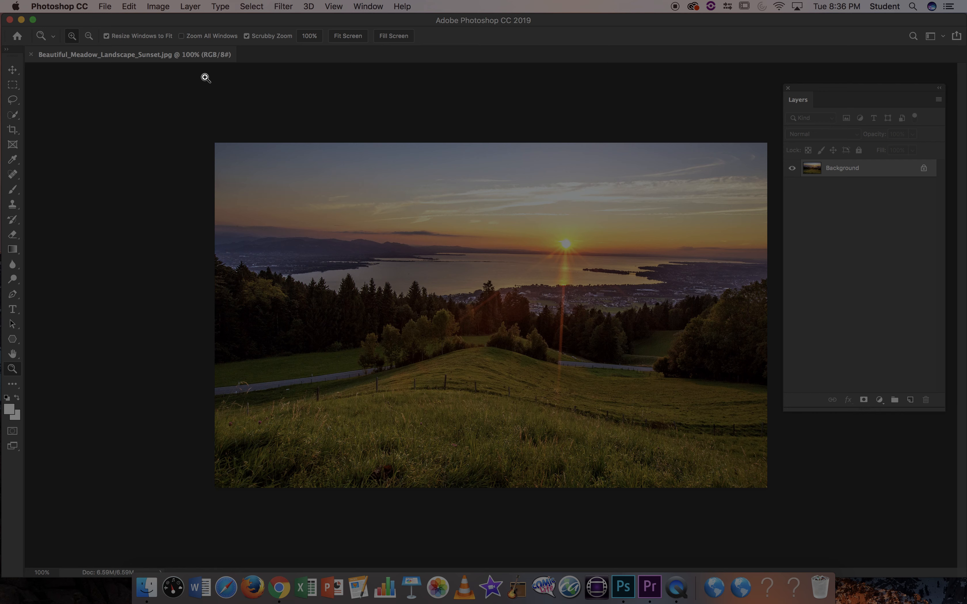
Step: Save the meadow image as Beautiful_Meadow_Landscape_Sunset.psd in Photoshop format in the Photoshop Practice folder
{"action": "left_click", "coordinate": [104, 6]}
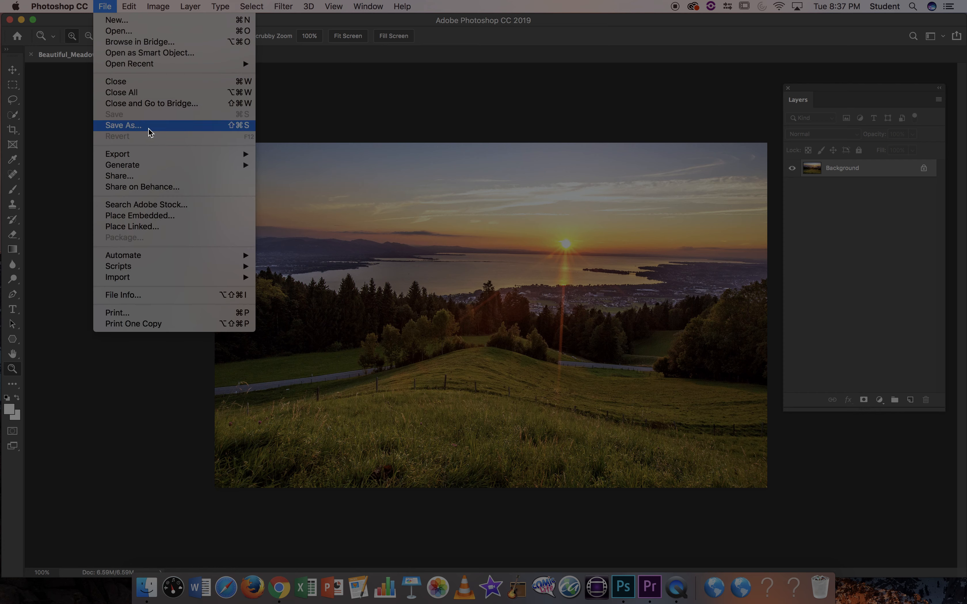
{"action": "left_click", "coordinate": [123, 125]}
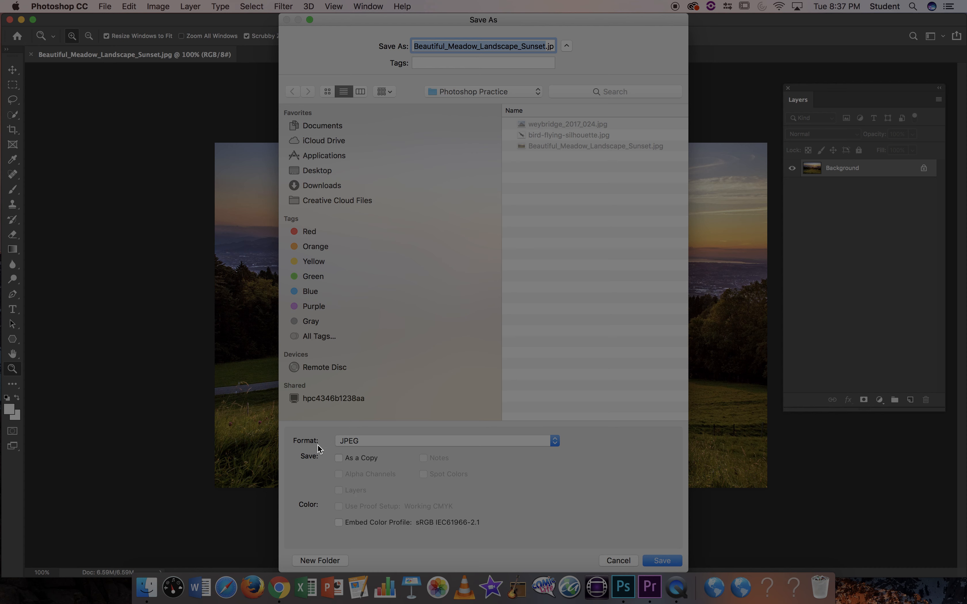
{"action": "left_click", "coordinate": [464, 441]}
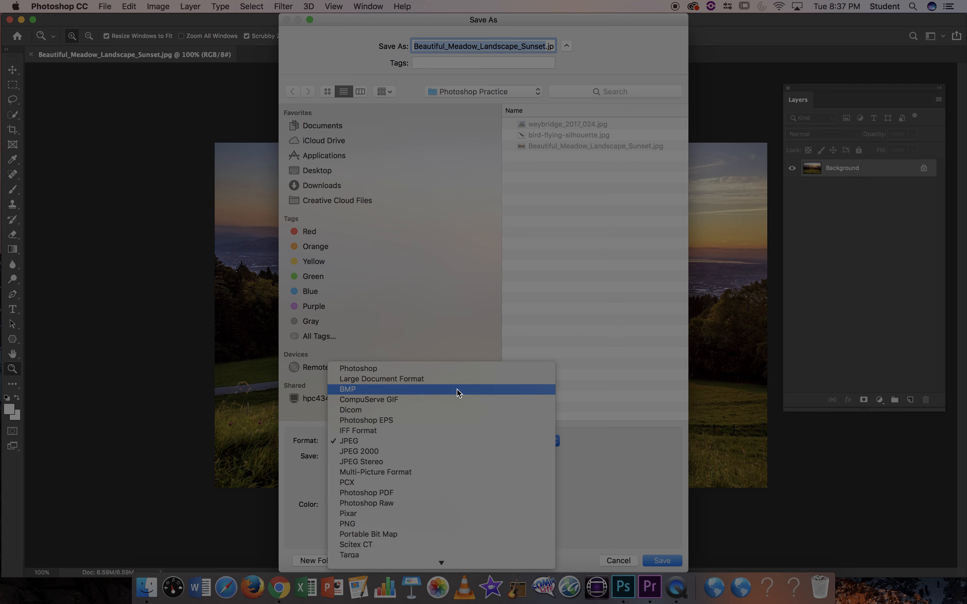
{"action": "left_click", "coordinate": [458, 372]}
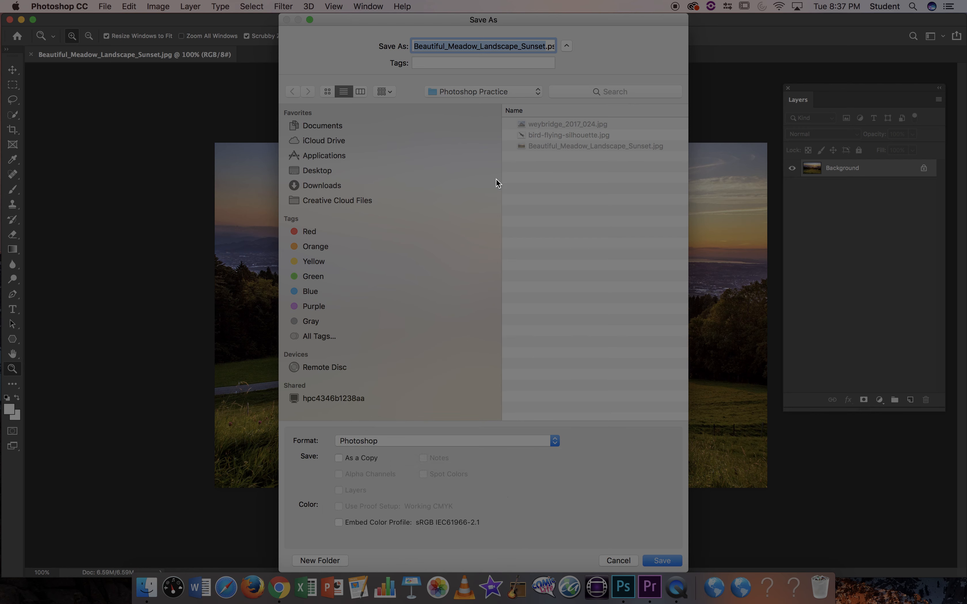
{"action": "double_click", "coordinate": [489, 45]}
{"action": "left_click_drag", "start_coordinate": [488, 45], "coordinate": [569, 48]}
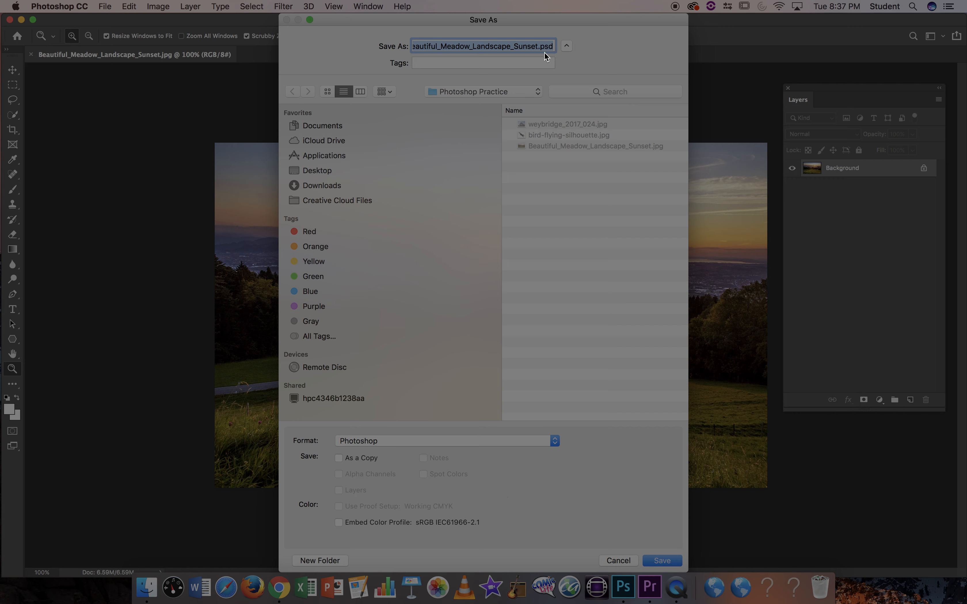
{"action": "left_click", "coordinate": [664, 561]}
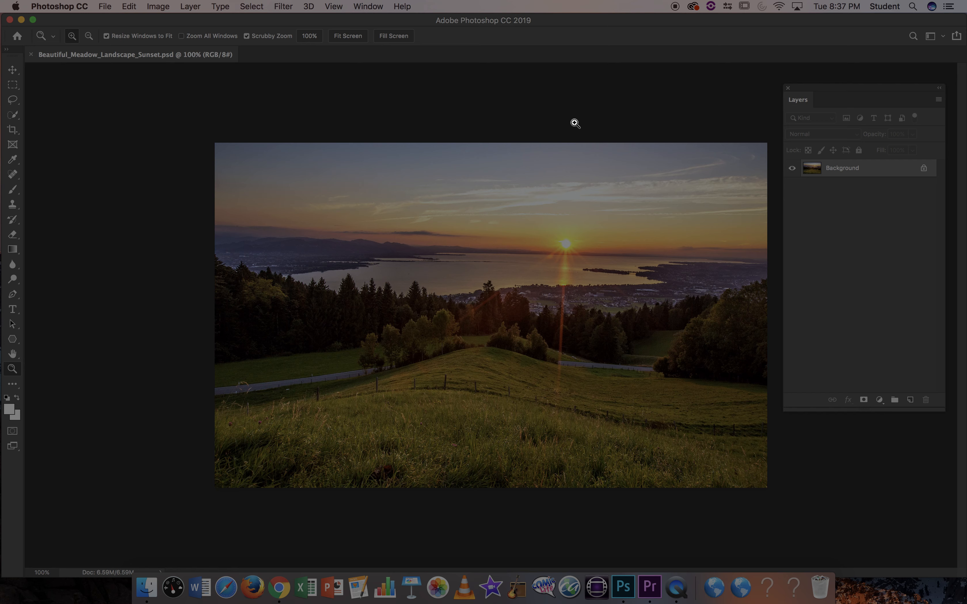
Step: Switch to Finder, preview the meadow JPG and PSD files in the Photoshop Practice folder, and return to Photoshop
{"action": "left_click", "coordinate": [147, 588]}
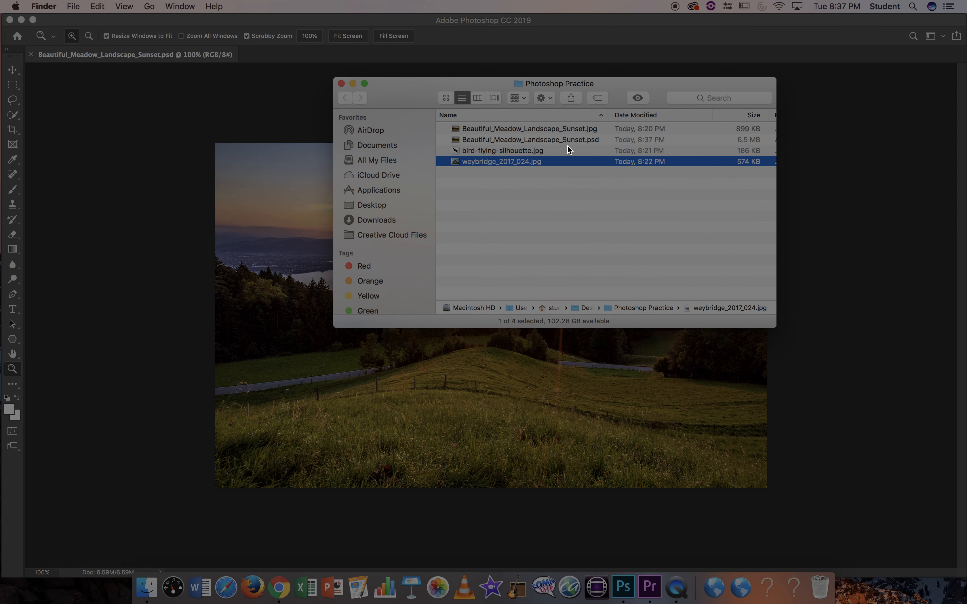
{"action": "left_click", "coordinate": [602, 141]}
{"action": "left_click", "coordinate": [594, 131]}
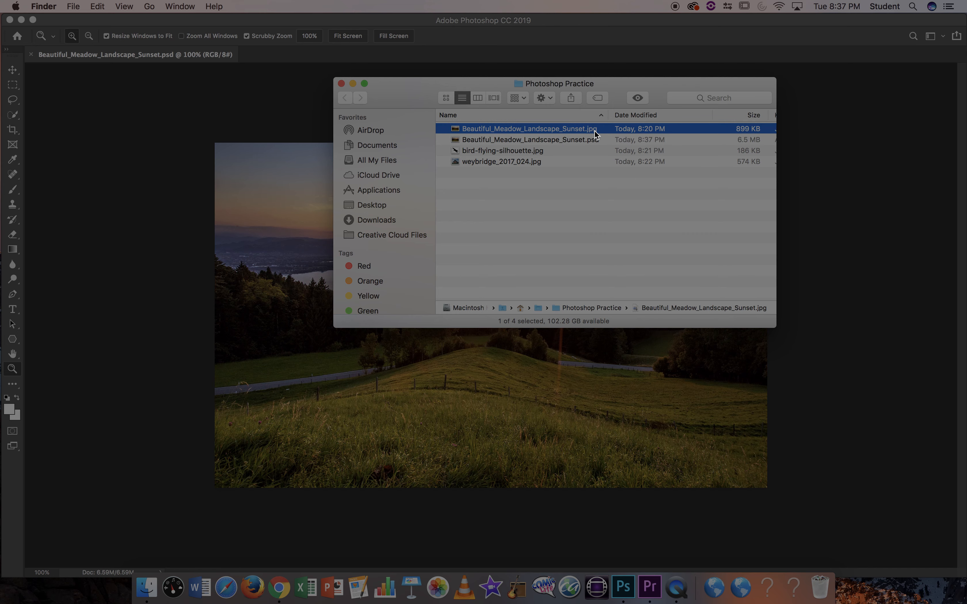
{"action": "left_click", "coordinate": [640, 99]}
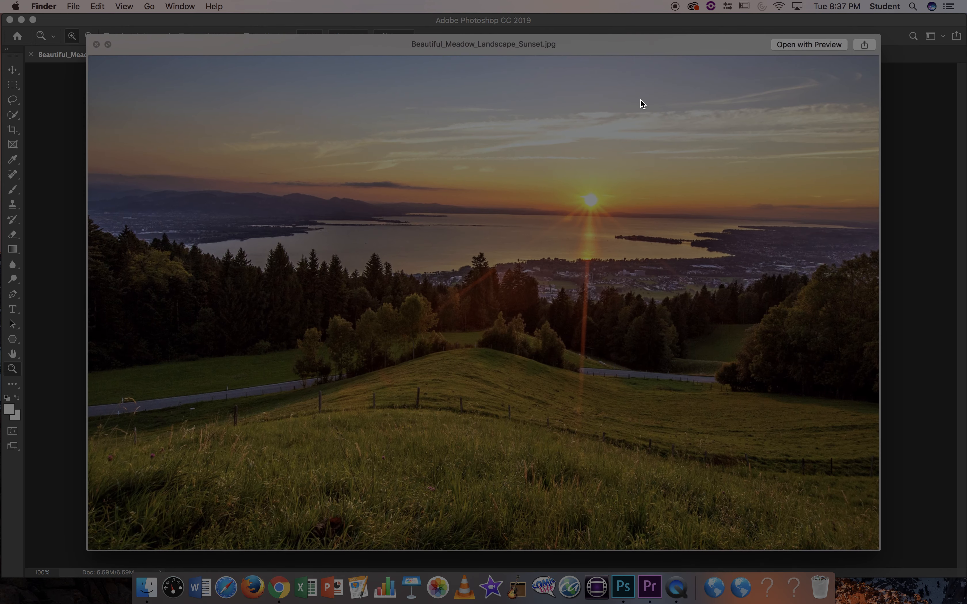
{"action": "key", "text": "Down"}
{"action": "key", "text": "Up"}
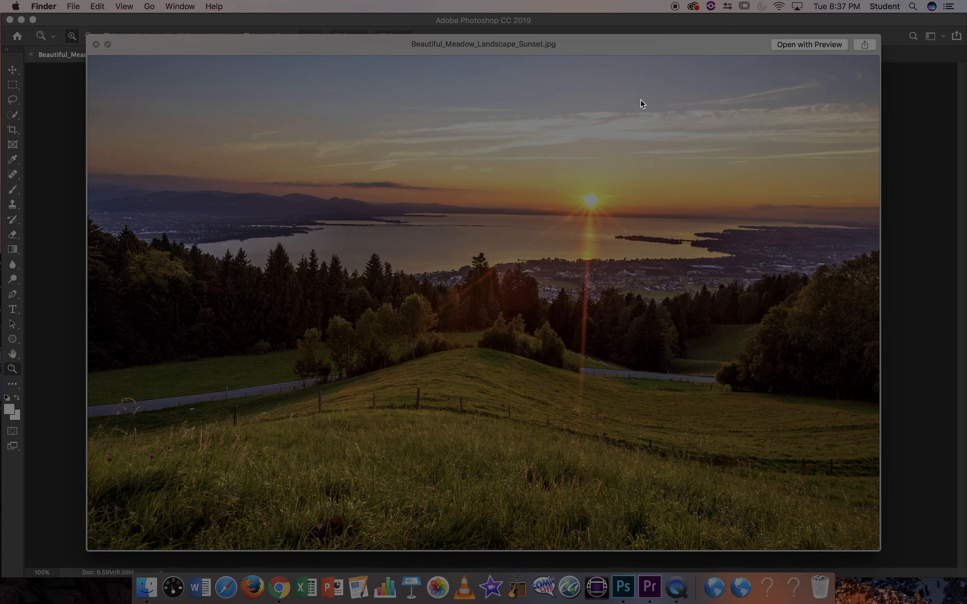
{"action": "key", "text": "Down"}
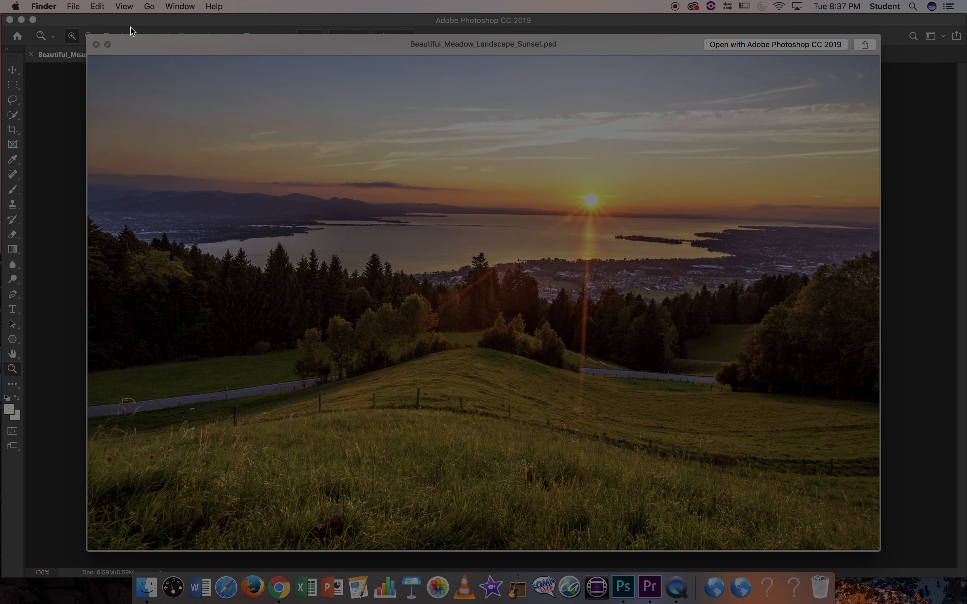
{"action": "left_click", "coordinate": [95, 44]}
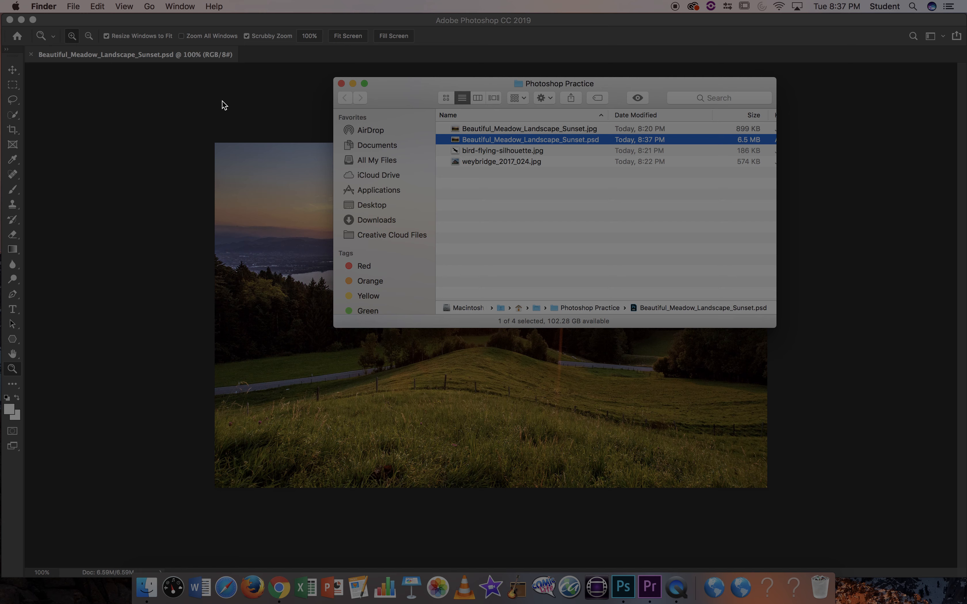
{"action": "left_click", "coordinate": [250, 103]}
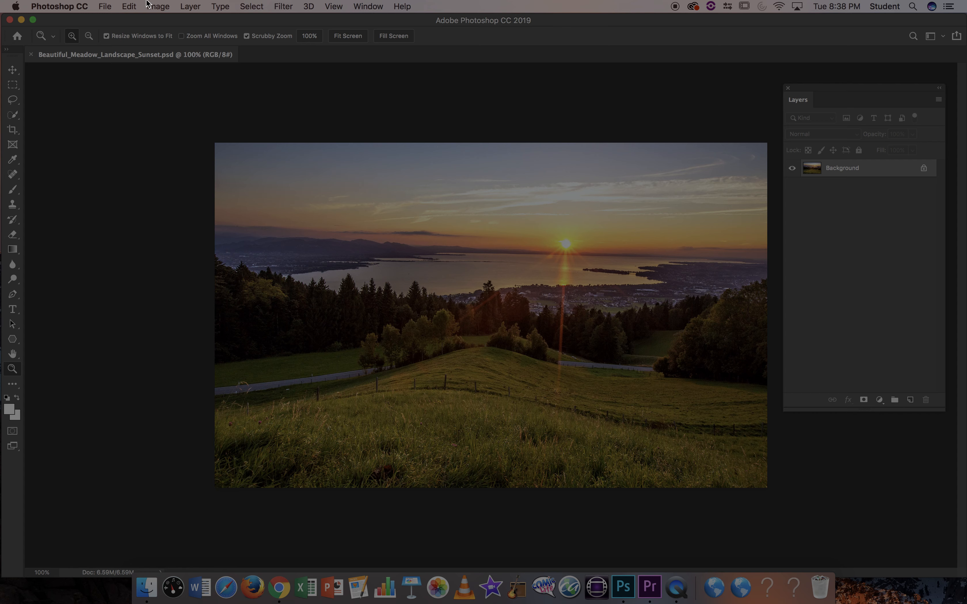
Step: Open bird-flying-silhouette.jpg from the Photoshop Practice folder and activate the Move tool
{"action": "left_click", "coordinate": [104, 6]}
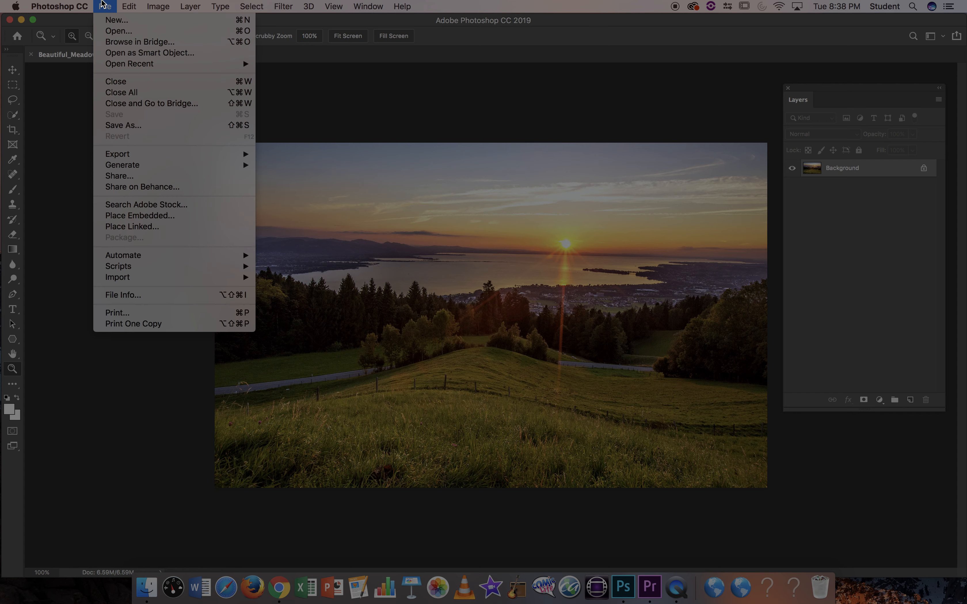
{"action": "left_click", "coordinate": [110, 31]}
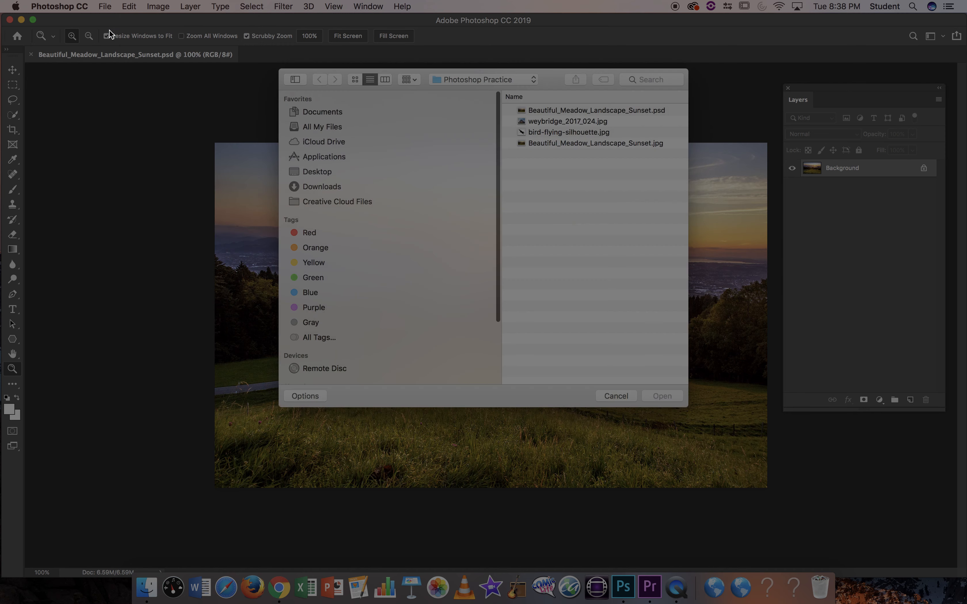
{"action": "left_click", "coordinate": [556, 136]}
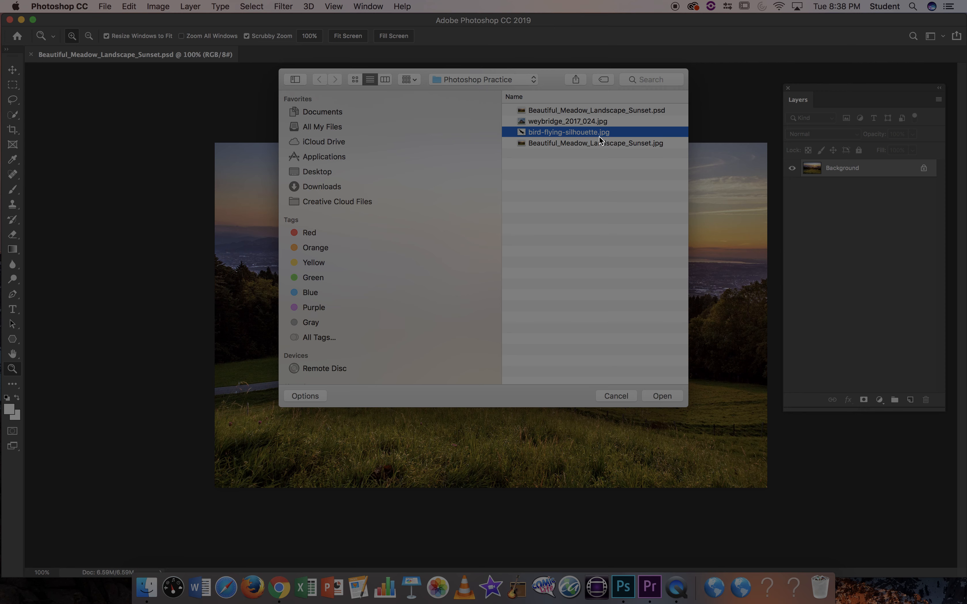
{"action": "left_click", "coordinate": [662, 395]}
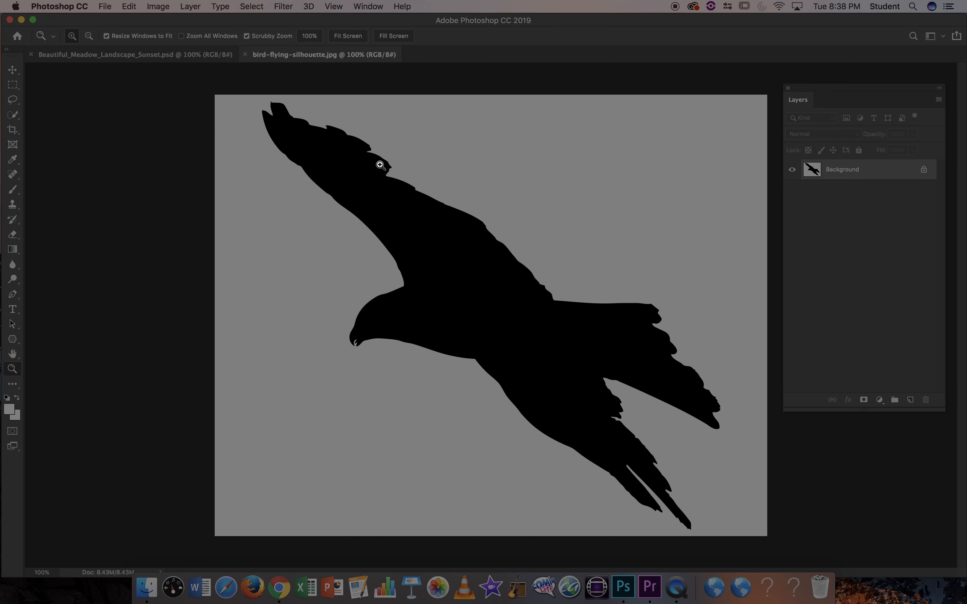
{"action": "left_click", "coordinate": [13, 71]}
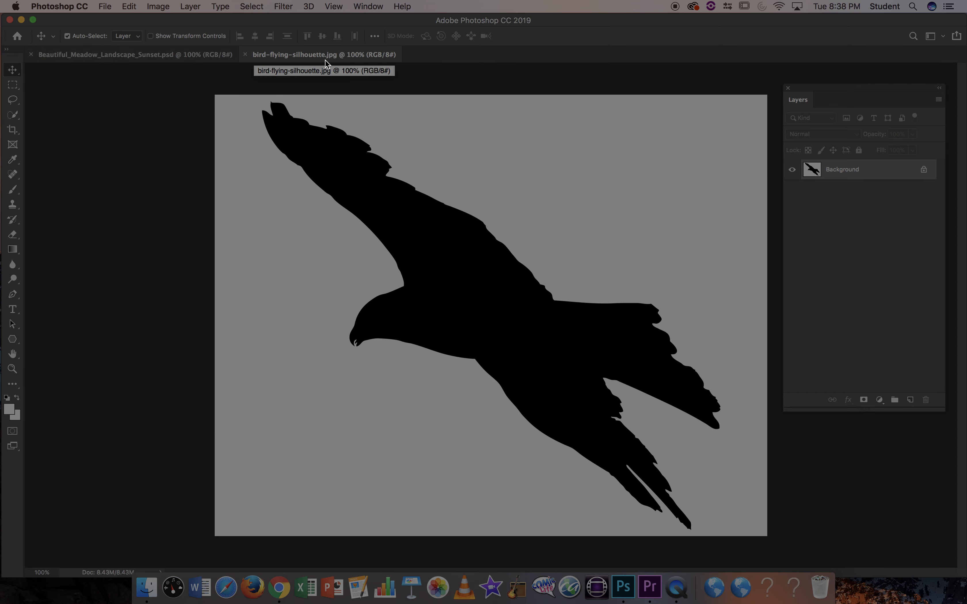
Step: View the meadow and bird silhouette documents in turn, finishing on the bird silhouette
{"action": "left_click", "coordinate": [149, 59]}
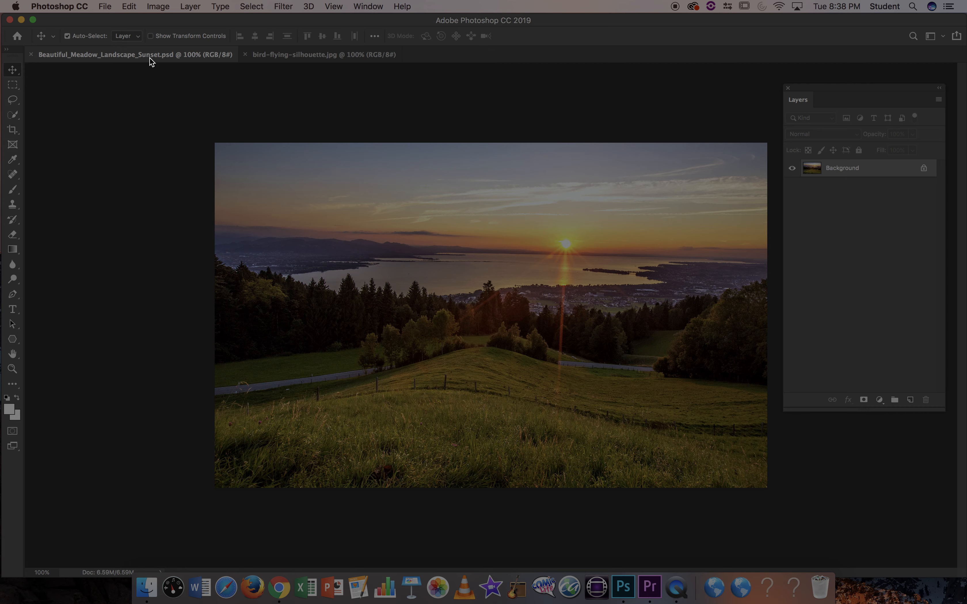
{"action": "left_click", "coordinate": [324, 55]}
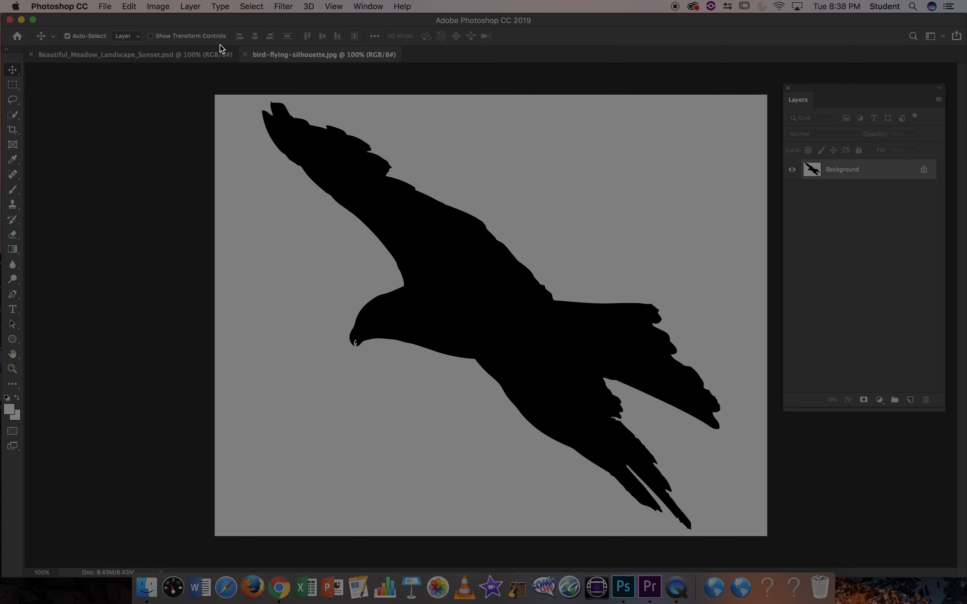
{"action": "left_click", "coordinate": [178, 57]}
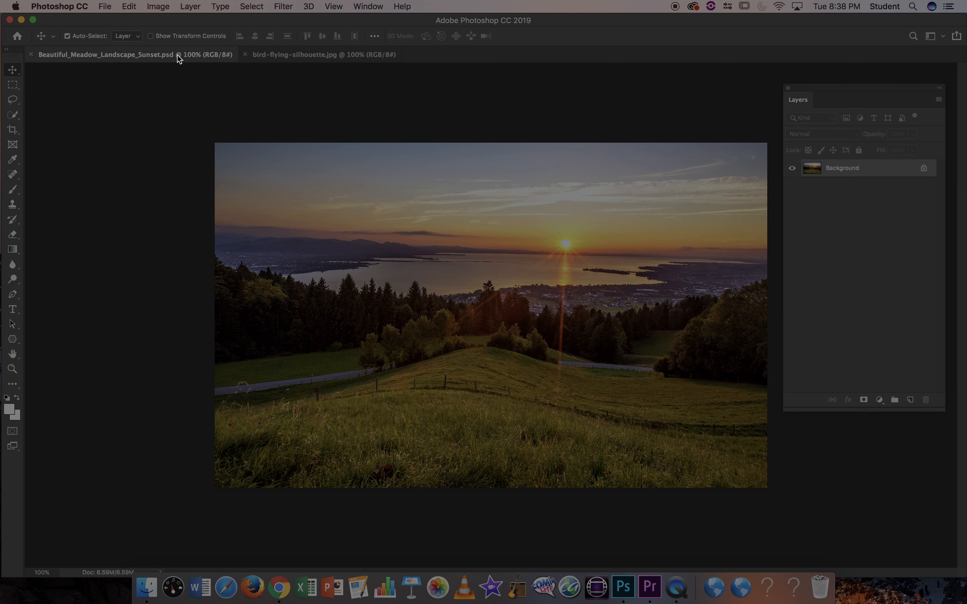
{"action": "left_click", "coordinate": [303, 54]}
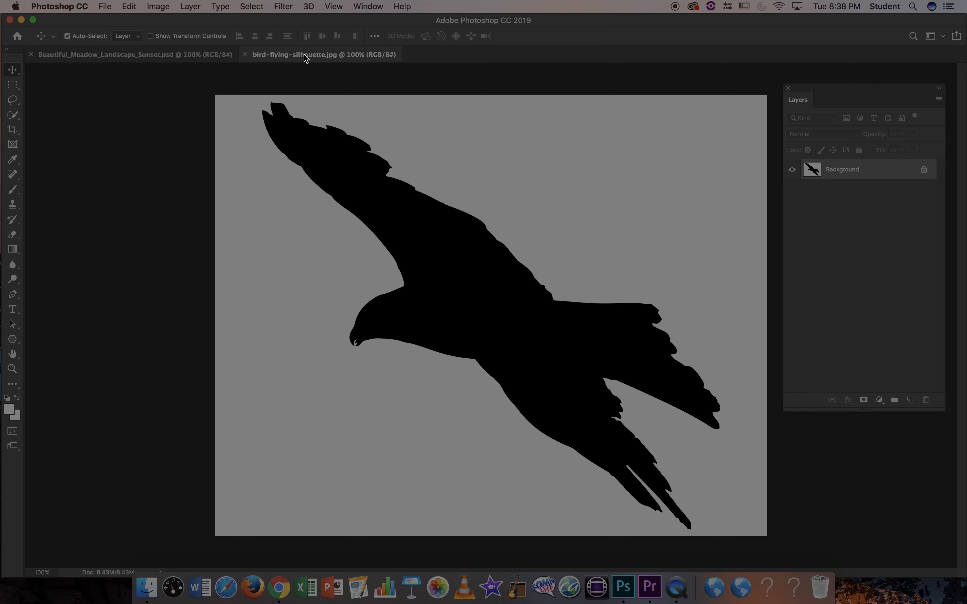
Step: Close bird-flying-silhouette.jpg and reopen it from the recent files
{"action": "left_click", "coordinate": [244, 54]}
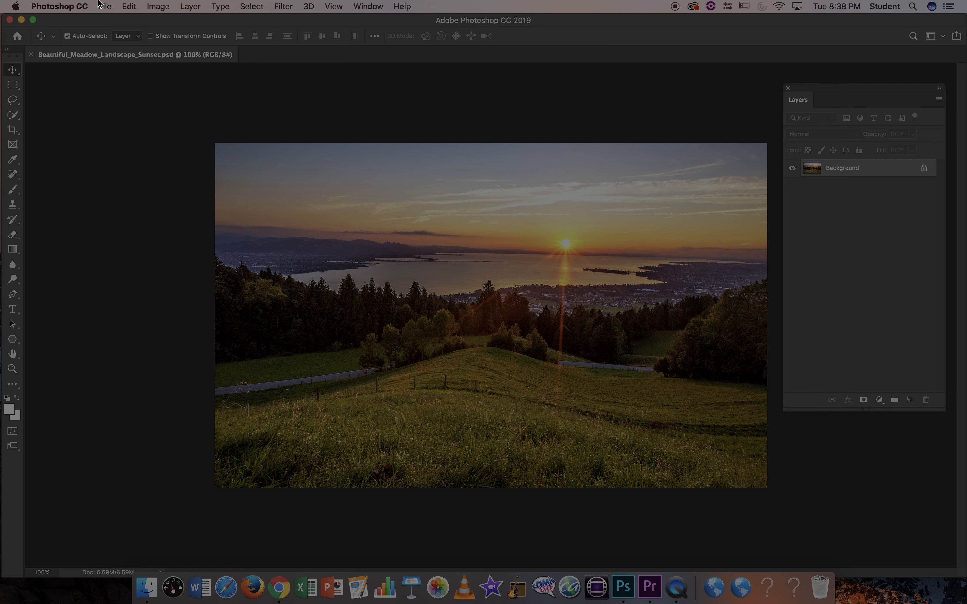
{"action": "left_click", "coordinate": [105, 4]}
{"action": "mouse_move", "coordinate": [164, 68]}
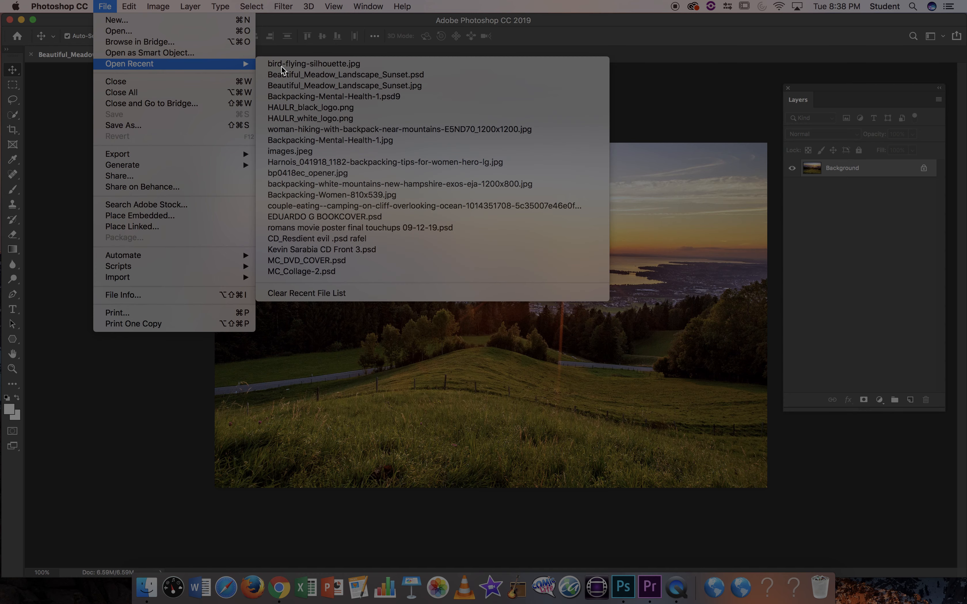
{"action": "left_click", "coordinate": [313, 68]}
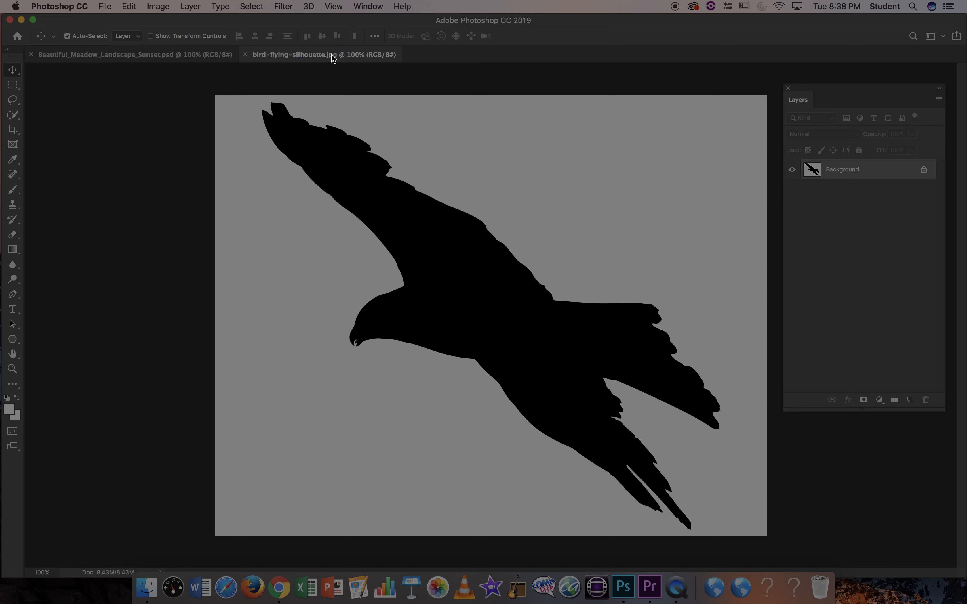
Step: Arrange the bird silhouette and meadow documents side by side in a 2-up Vertical layout
{"action": "left_click", "coordinate": [160, 58]}
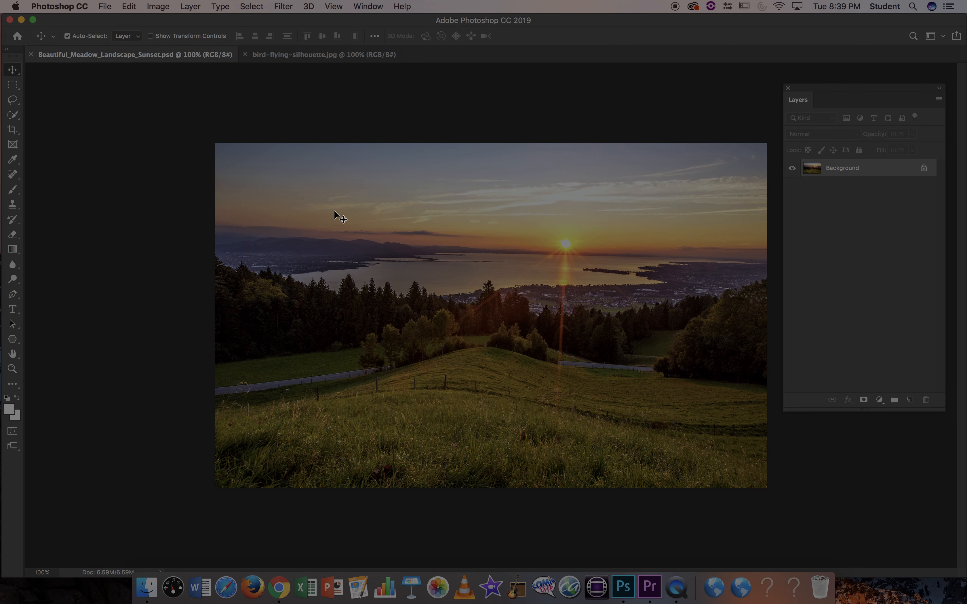
{"action": "left_click", "coordinate": [305, 59]}
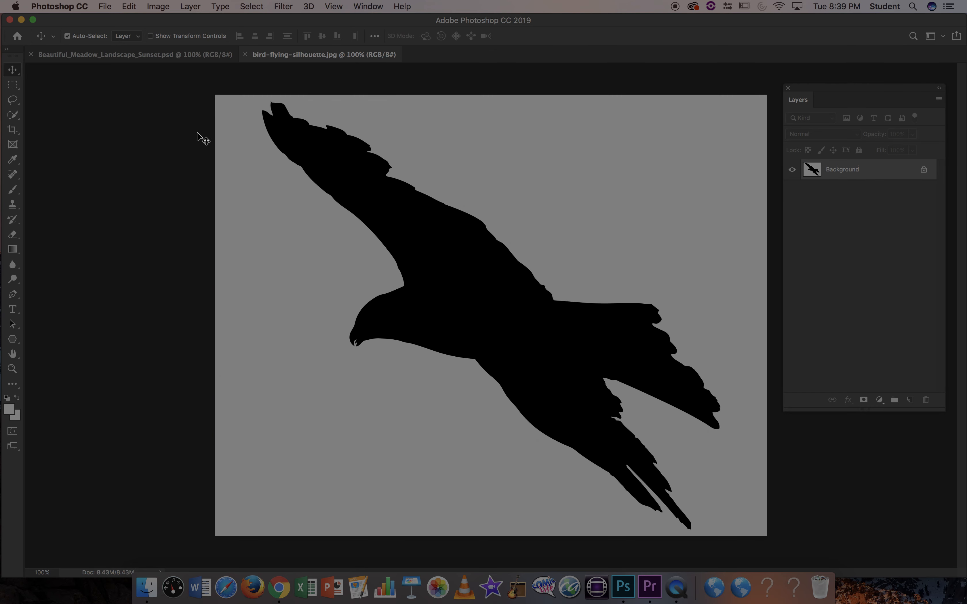
{"action": "left_click", "coordinate": [374, 6]}
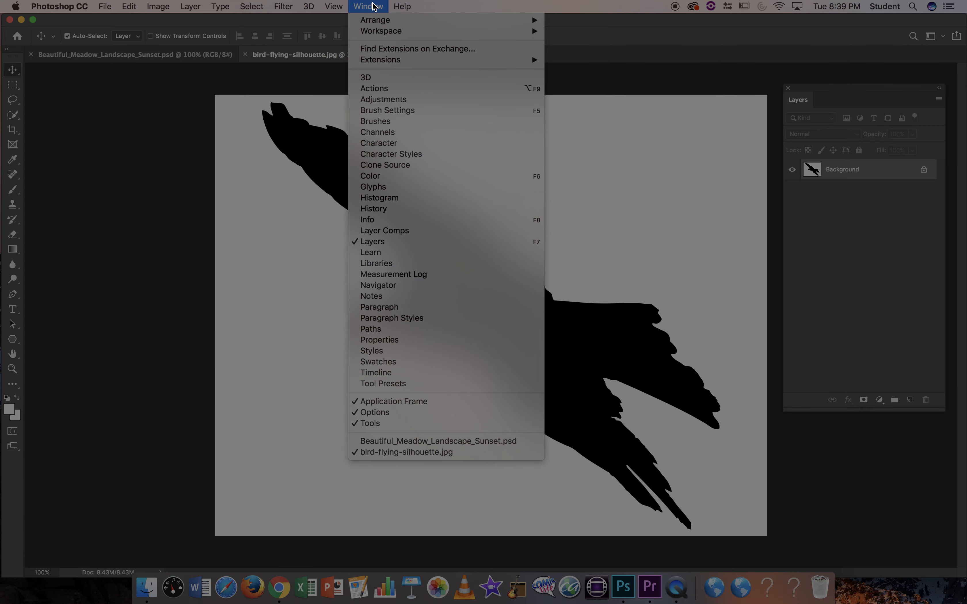
{"action": "mouse_move", "coordinate": [378, 23]}
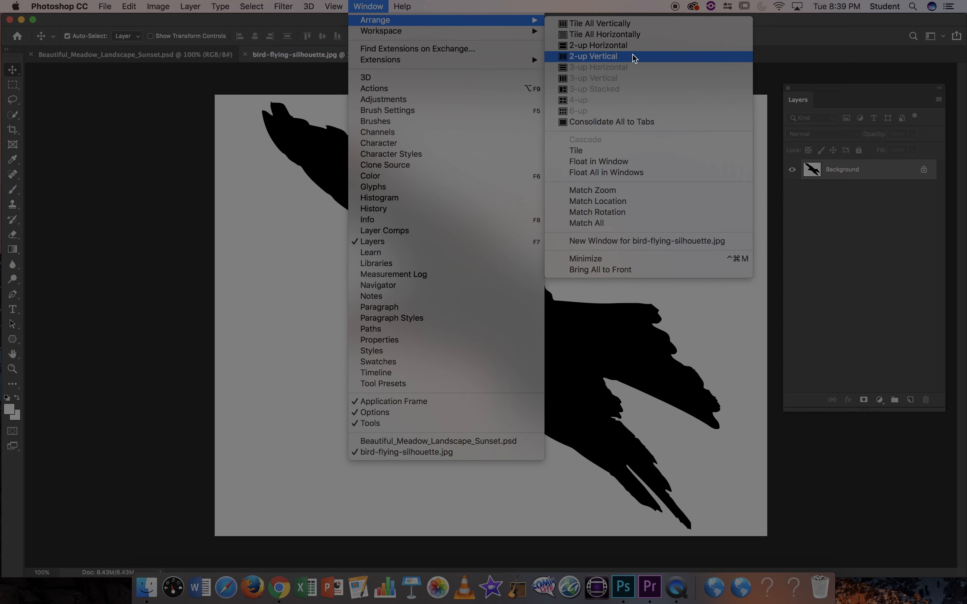
{"action": "left_click", "coordinate": [635, 58]}
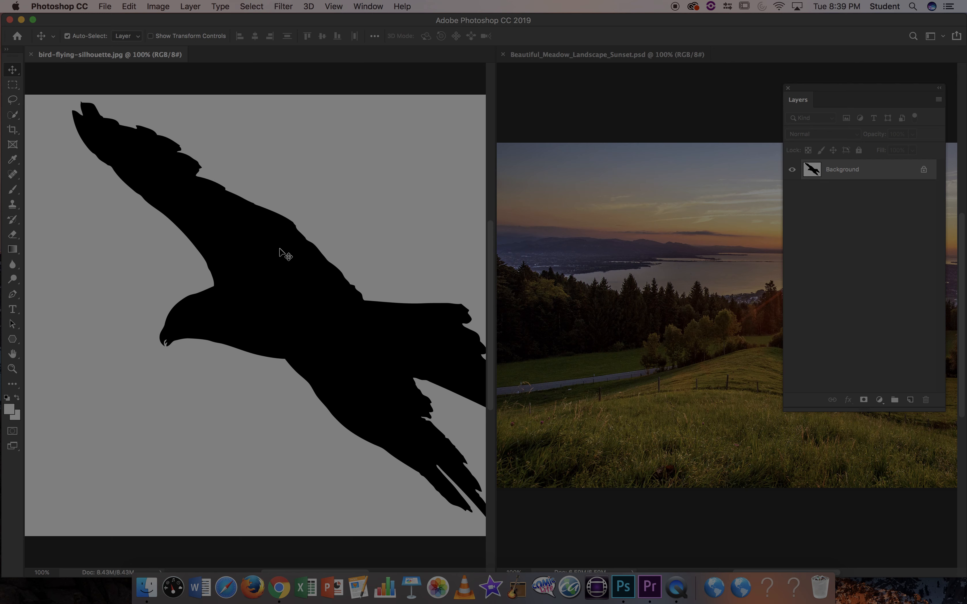
Step: Copy the bird silhouette image into the meadow document as a new layer using the Move tool
{"action": "left_click_drag", "start_coordinate": [279, 248], "coordinate": [360, 241]}
{"action": "left_click_drag", "start_coordinate": [442, 235], "coordinate": [532, 234]}
{"action": "left_click_drag", "start_coordinate": [730, 274], "coordinate": [698, 349]}
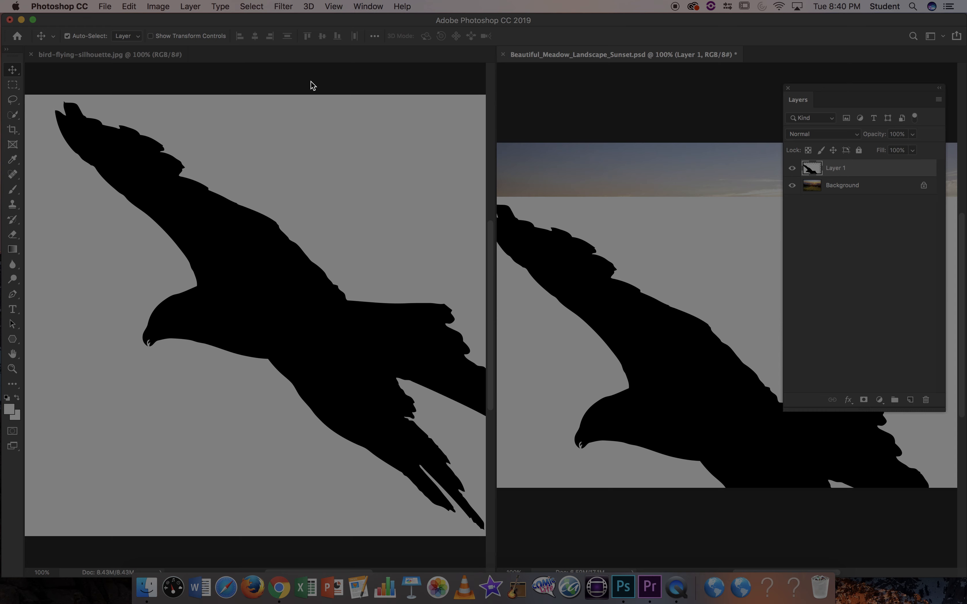
Step: Close bird-flying-silhouette.jpg and move the bird layer up and to the right over the meadow image
{"action": "left_click", "coordinate": [31, 54]}
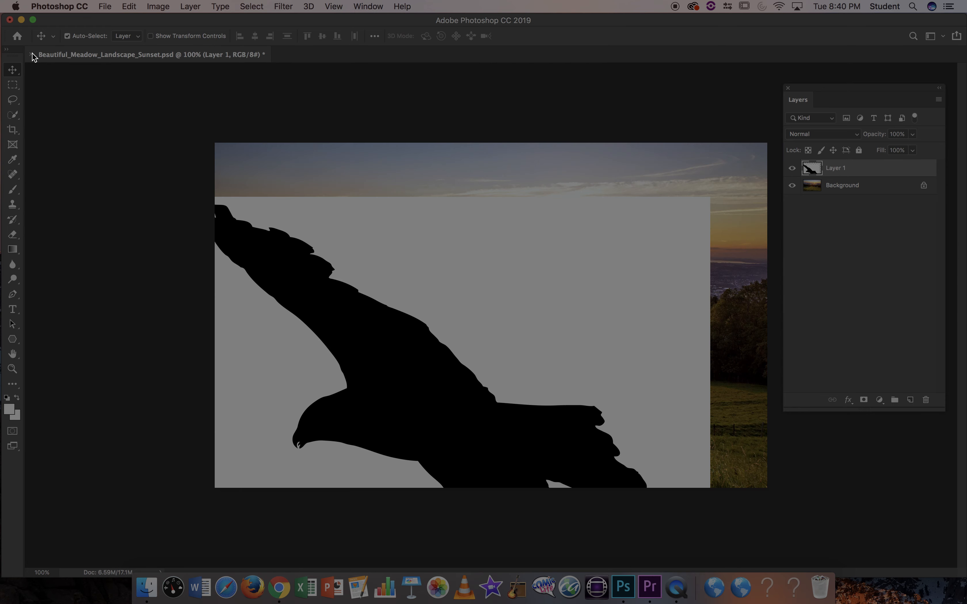
{"action": "left_click_drag", "start_coordinate": [428, 285], "coordinate": [504, 174]}
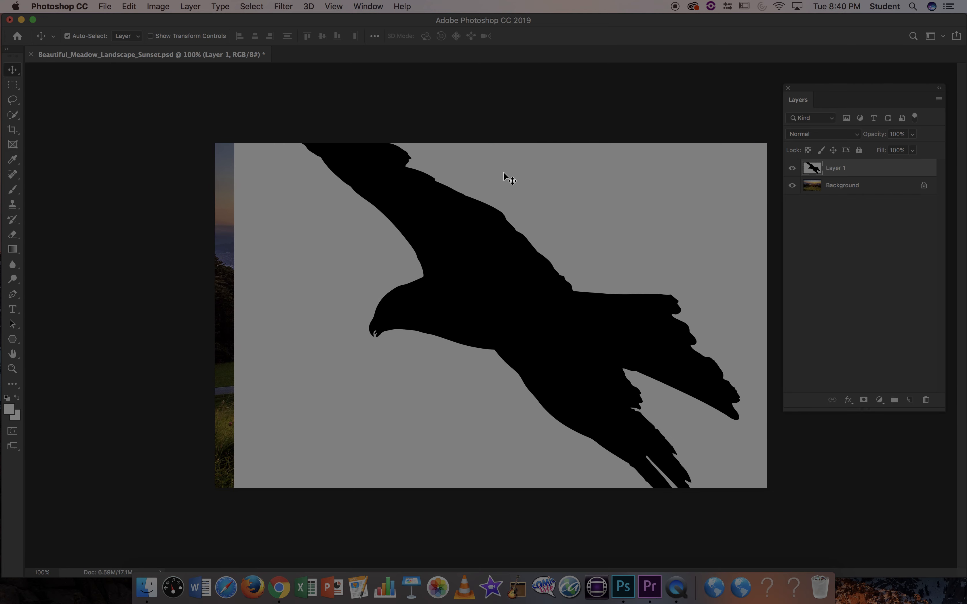
Step: Open weybridge_2017_024.jpg from the Photoshop Practice folder, checking its preview in column view
{"action": "left_click", "coordinate": [105, 4]}
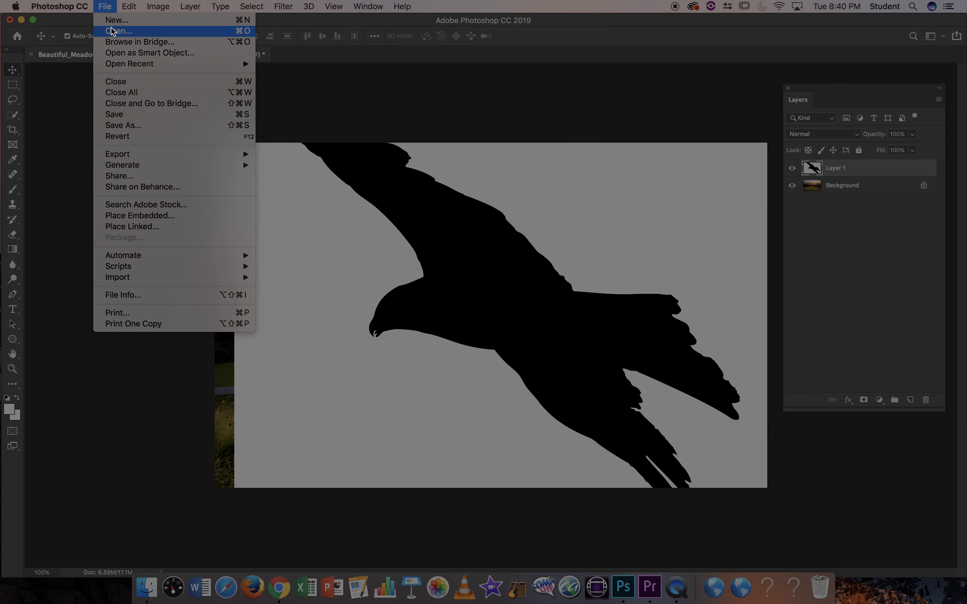
{"action": "left_click", "coordinate": [112, 29]}
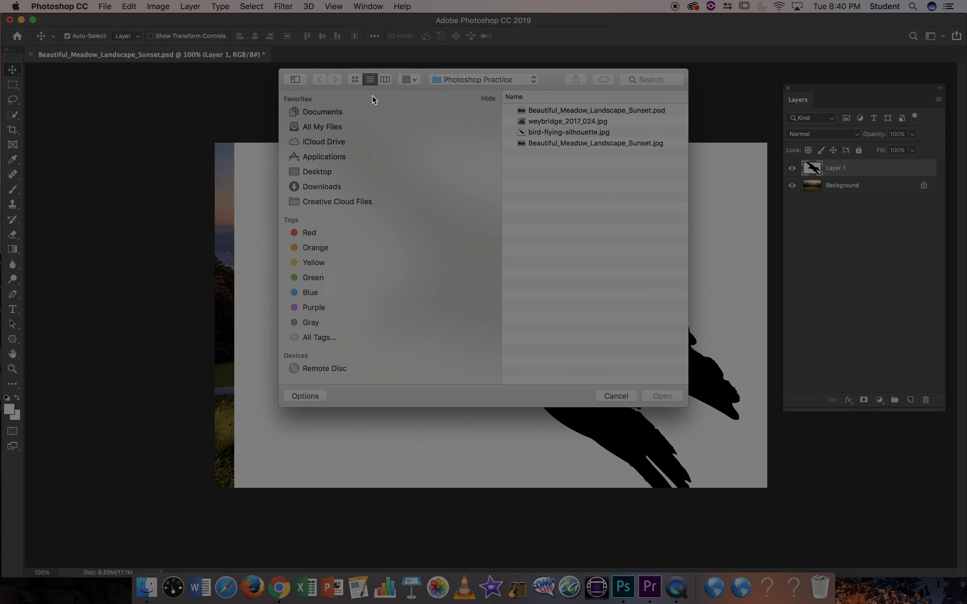
{"action": "left_click", "coordinate": [604, 122]}
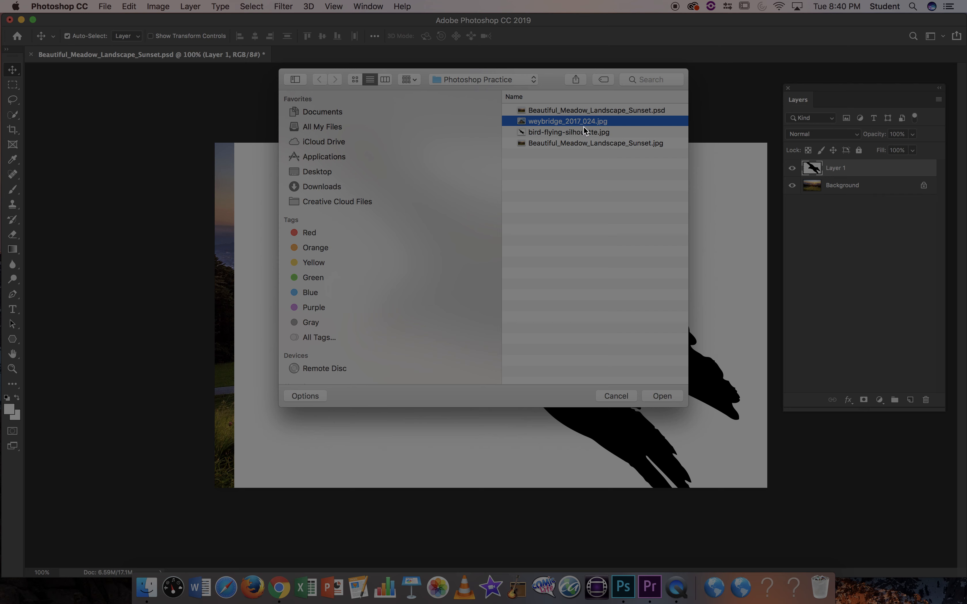
{"action": "left_click", "coordinate": [385, 79]}
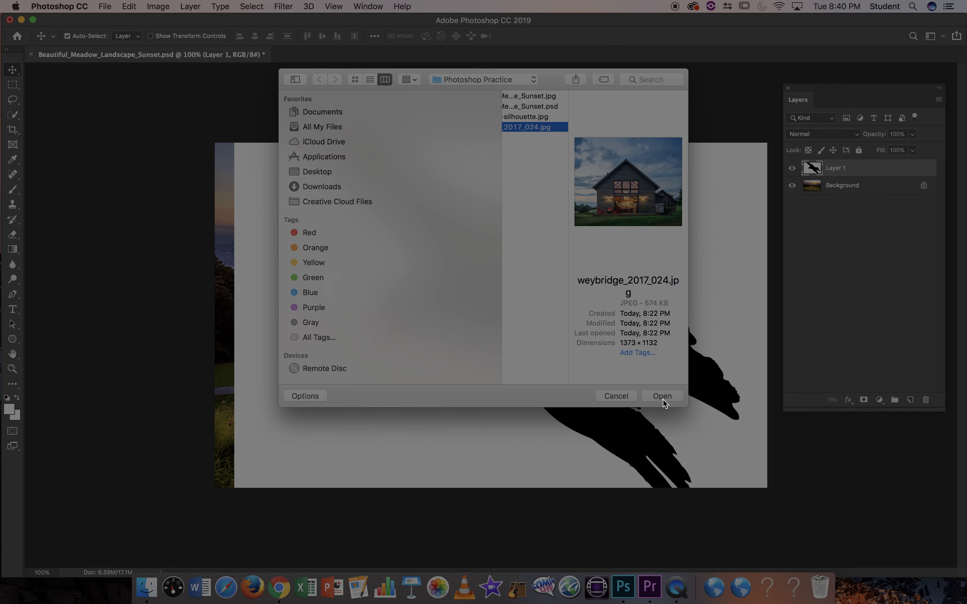
{"action": "scroll", "coordinate": [525, 127], "scroll_direction": "left", "scroll_amount": 3}
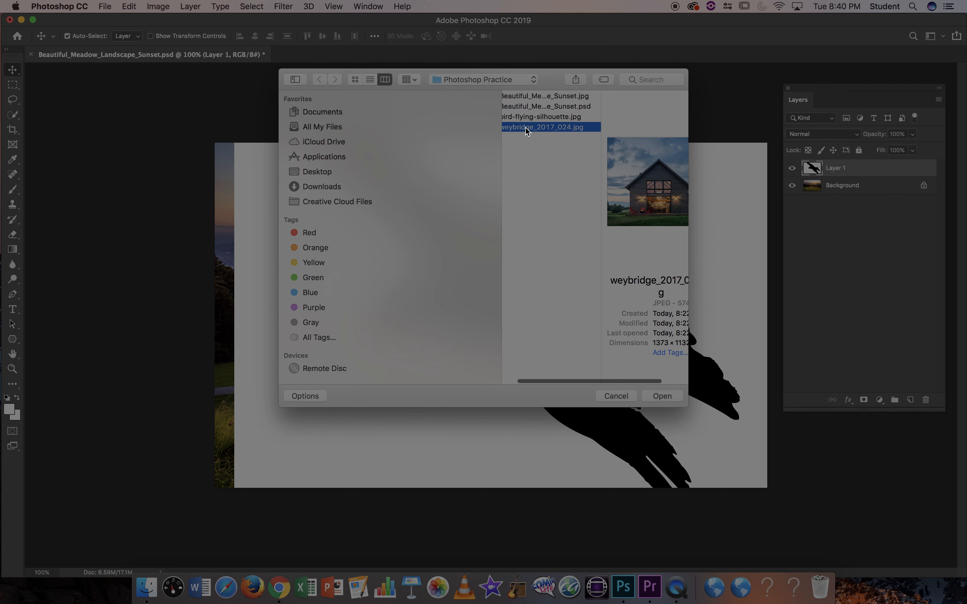
{"action": "left_click", "coordinate": [661, 396]}
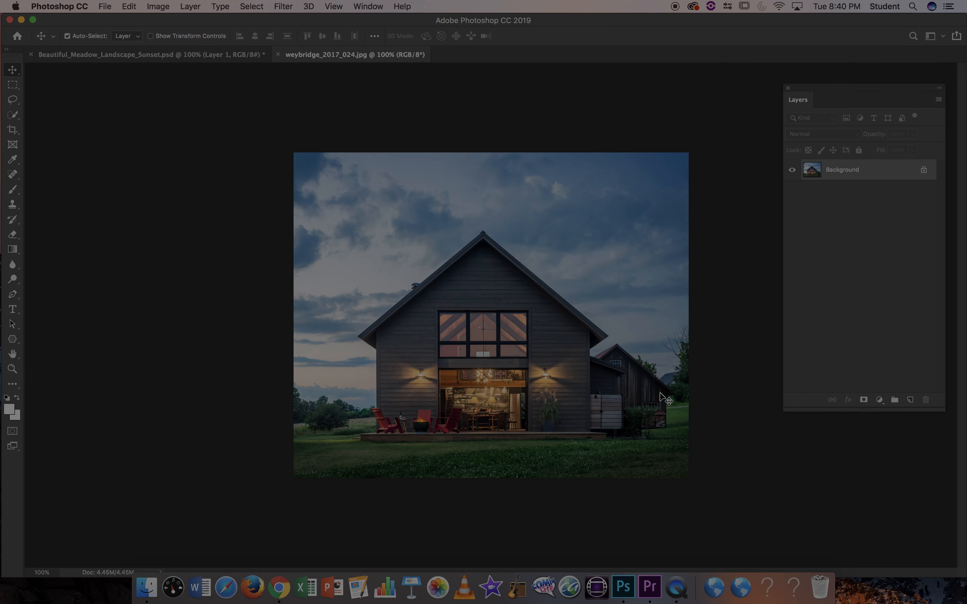
Step: Arrange both documents in a 2-up Vertical layout and copy the barn image into the meadow document as a new layer
{"action": "left_click", "coordinate": [372, 4]}
{"action": "mouse_move", "coordinate": [380, 21]}
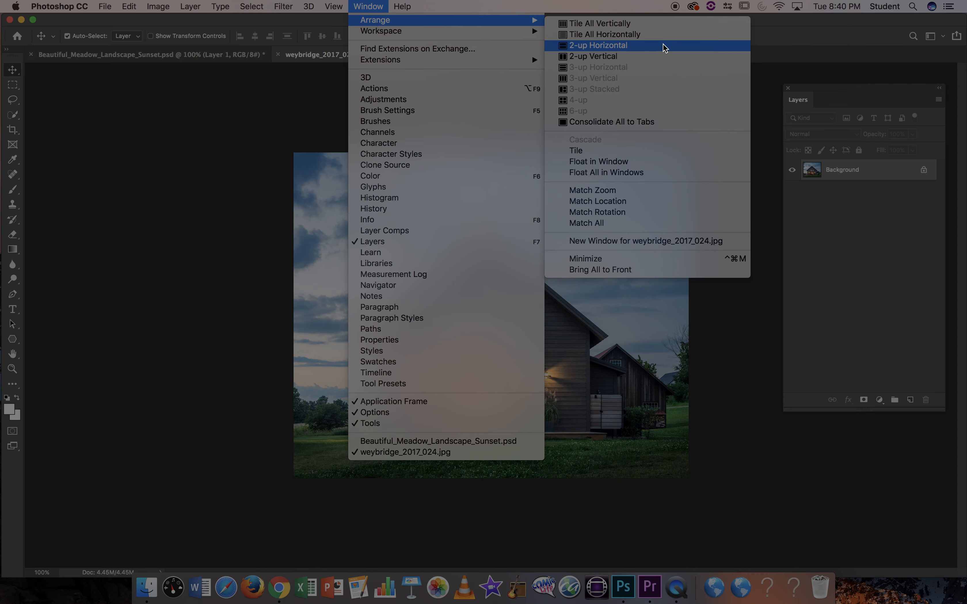
{"action": "left_click", "coordinate": [661, 56]}
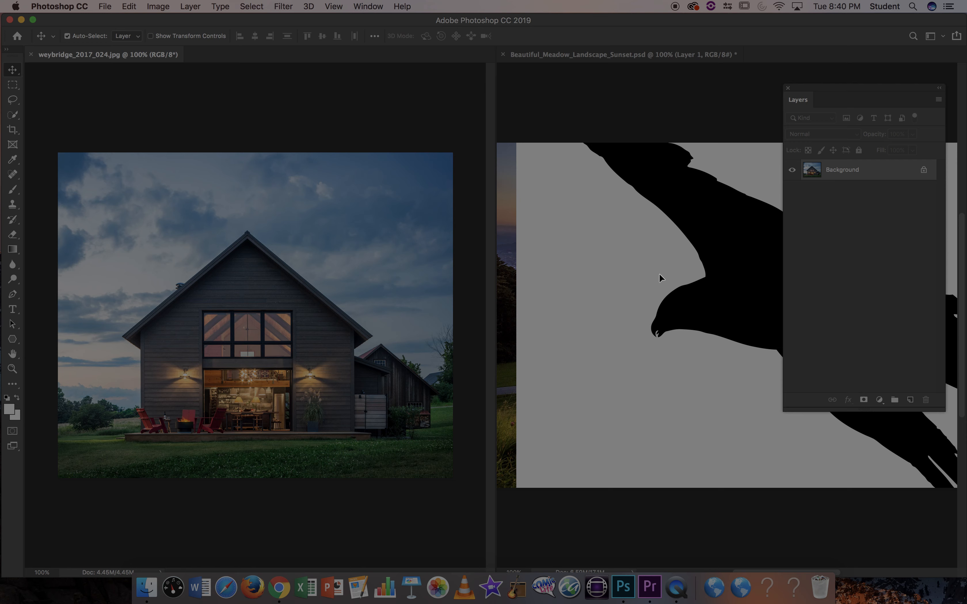
{"action": "left_click_drag", "start_coordinate": [683, 275], "coordinate": [715, 291]}
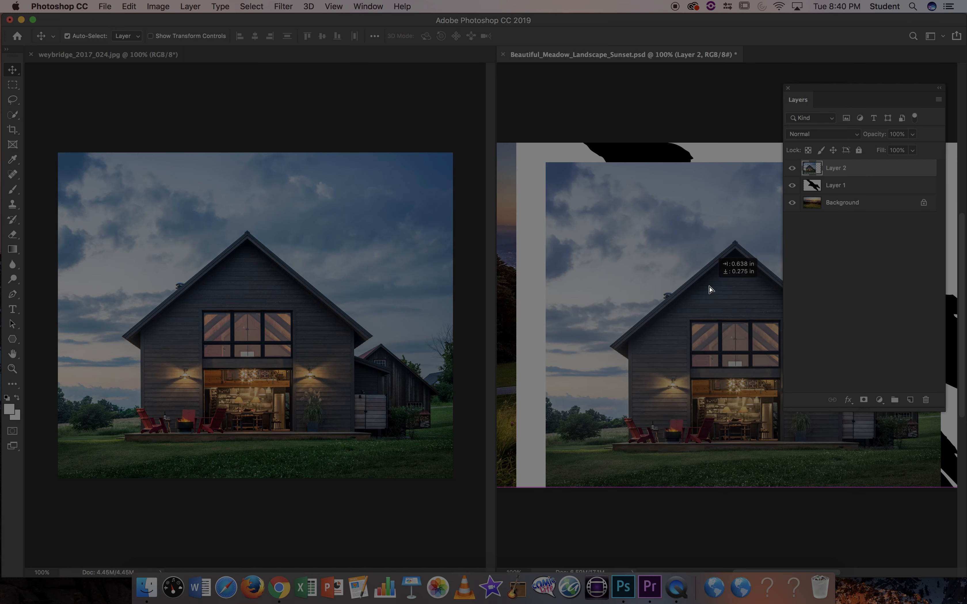
Step: Close weybridge_2017_024.jpg and move the barn layer down and to the right over the meadow image
{"action": "left_click", "coordinate": [31, 56]}
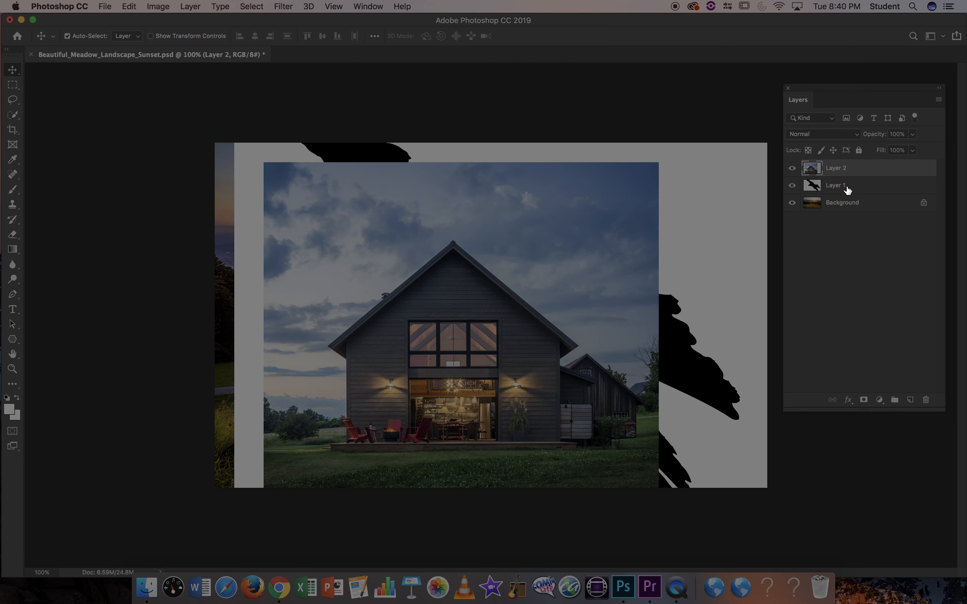
{"action": "left_click", "coordinate": [843, 207]}
{"action": "left_click", "coordinate": [846, 192]}
{"action": "left_click", "coordinate": [846, 177]}
{"action": "left_click_drag", "start_coordinate": [525, 263], "coordinate": [568, 266]}
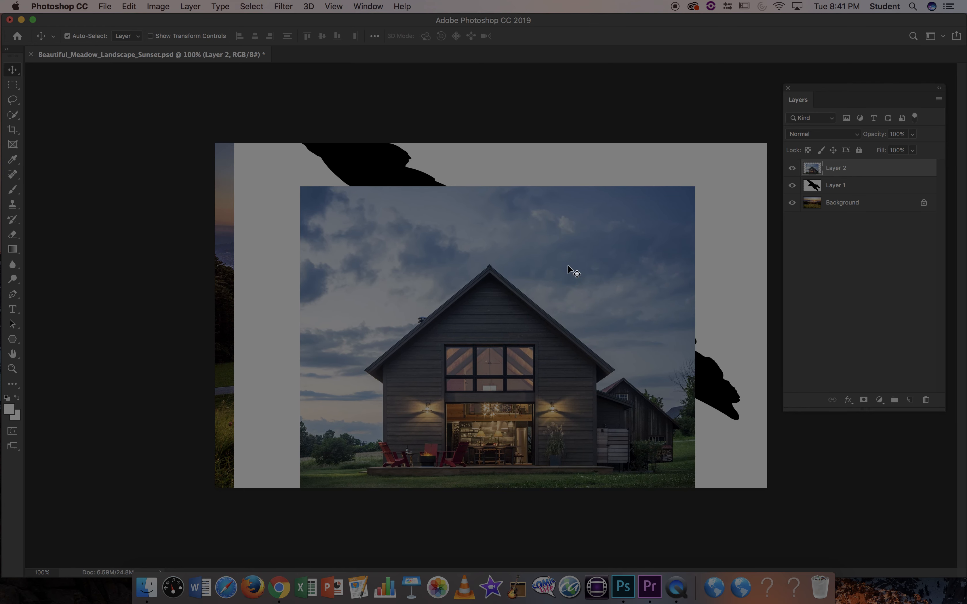
Step: Move the bird layer (Layer 1) down on the canvas and restack it above the barn layer (Layer 2)
{"action": "left_click", "coordinate": [858, 191]}
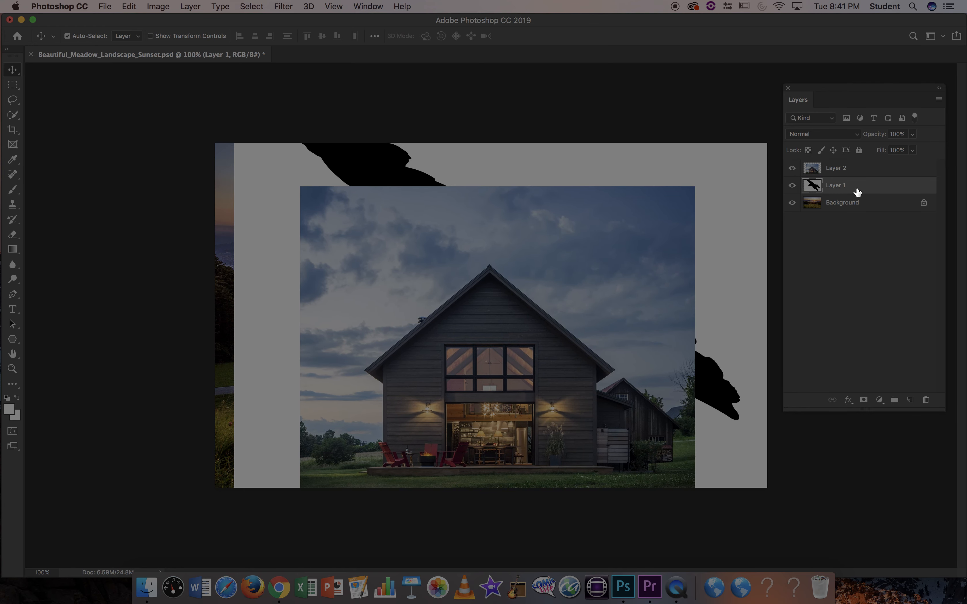
{"action": "left_click_drag", "start_coordinate": [593, 172], "coordinate": [577, 256]}
{"action": "left_click_drag", "start_coordinate": [866, 191], "coordinate": [863, 167]}
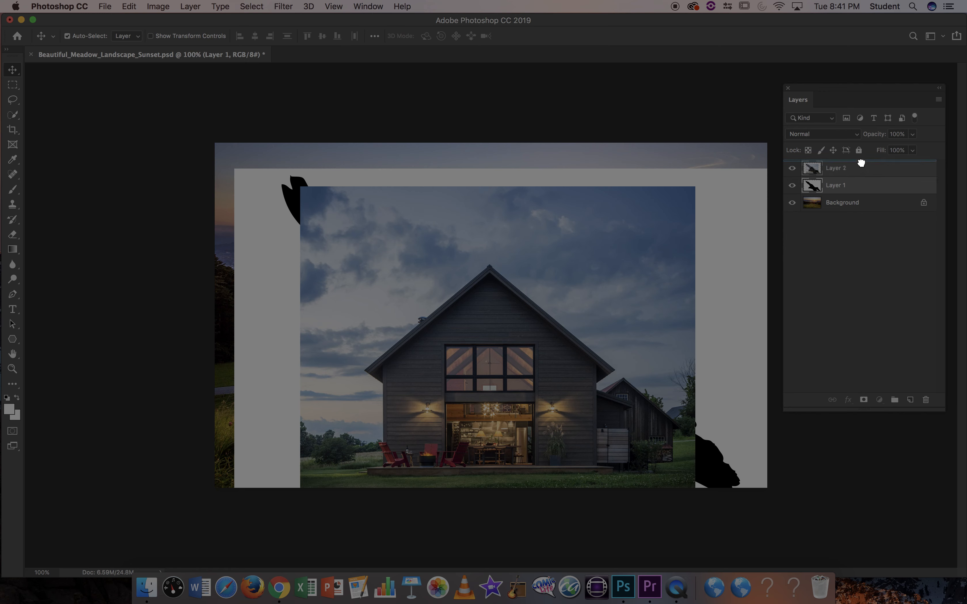
{"action": "left_click_drag", "start_coordinate": [861, 163], "coordinate": [861, 166]}
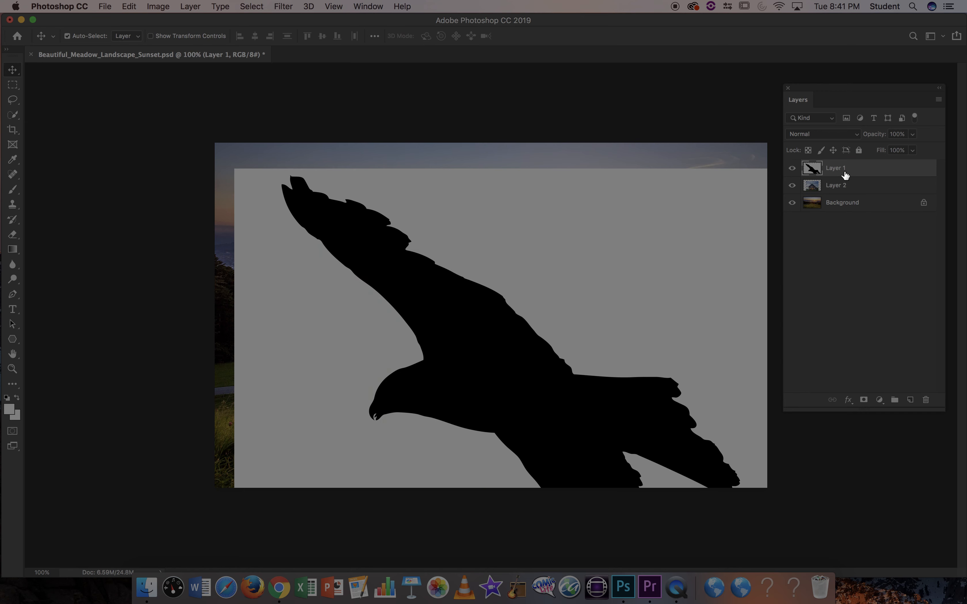
Step: Shift the bird layer slightly up and to the left, and restack the barn layer above it
{"action": "left_click_drag", "start_coordinate": [647, 208], "coordinate": [641, 175]}
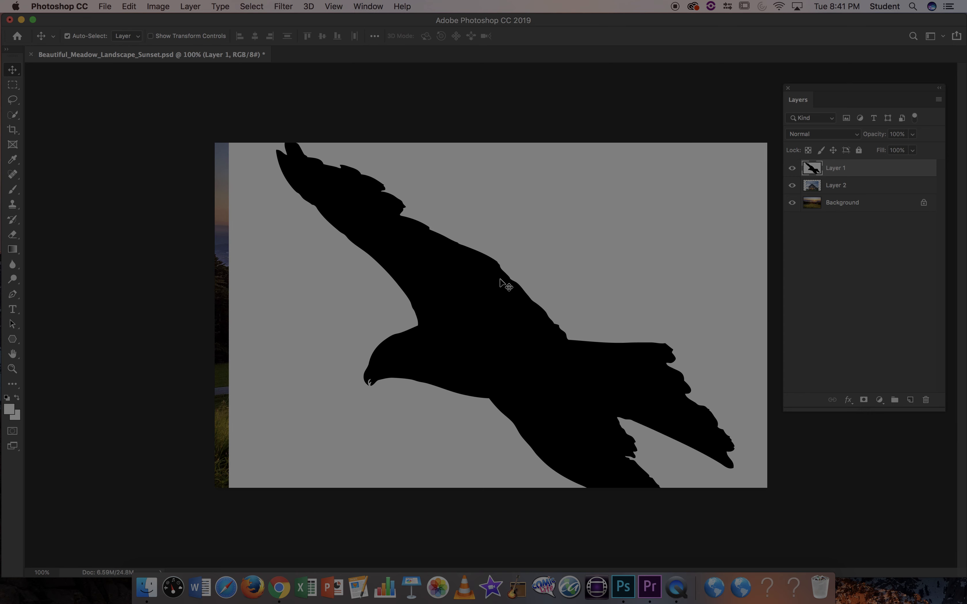
{"action": "left_click_drag", "start_coordinate": [864, 192], "coordinate": [859, 169]}
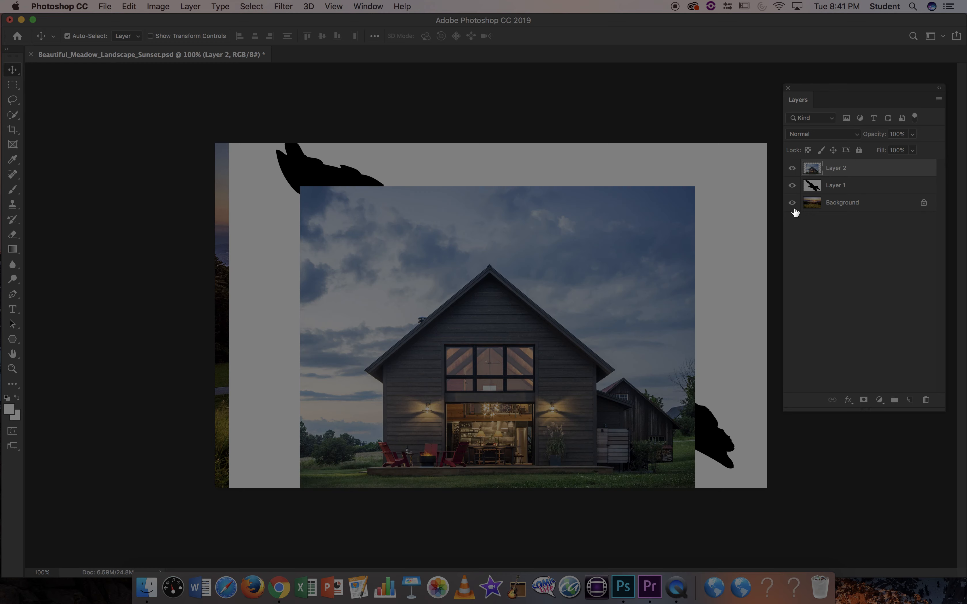
Step: Toggle the barn layer's visibility until it is hidden, and hide the bird and Background layers as well
{"action": "left_click", "coordinate": [791, 170]}
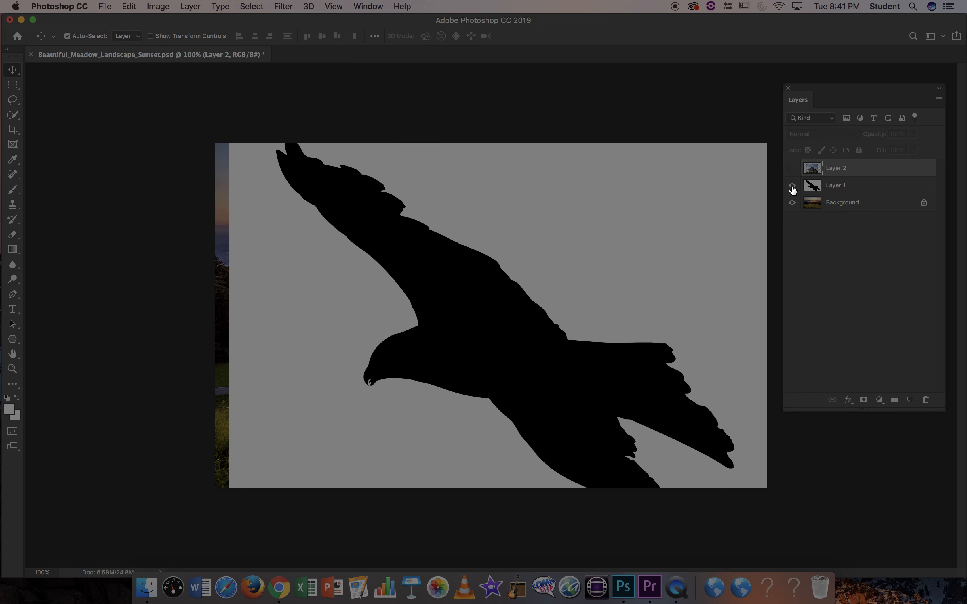
{"action": "left_click", "coordinate": [792, 171]}
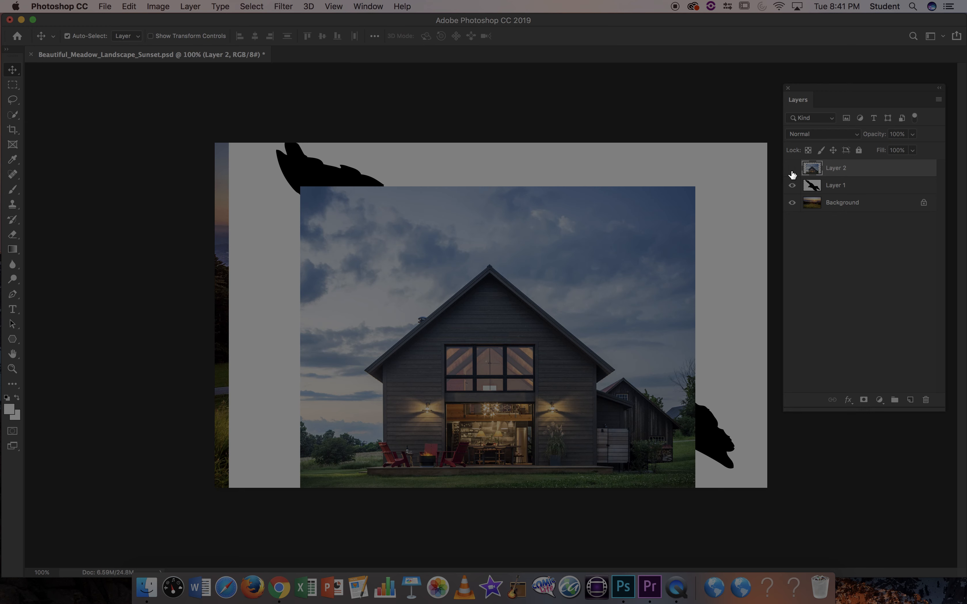
{"action": "left_click", "coordinate": [792, 171]}
{"action": "left_click", "coordinate": [792, 172]}
{"action": "left_click", "coordinate": [792, 172]}
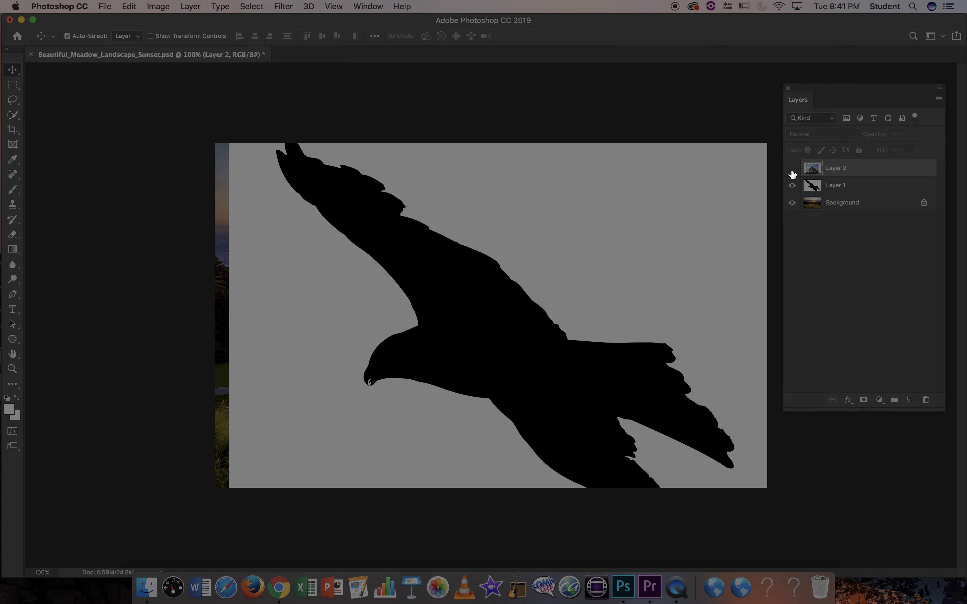
{"action": "left_click", "coordinate": [792, 186]}
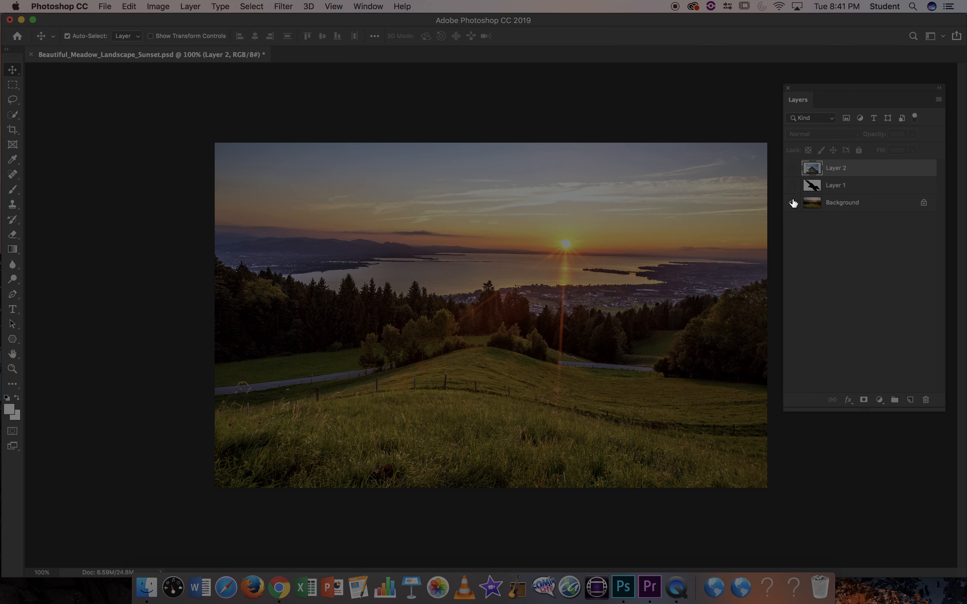
{"action": "left_click", "coordinate": [792, 203]}
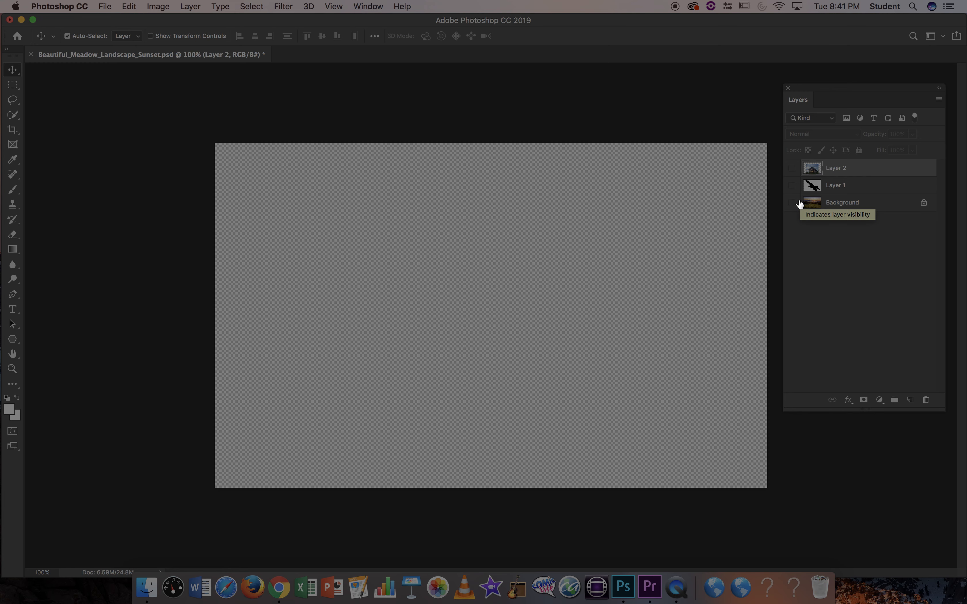
Step: Show only the bird layer and move it up and to the left on the canvas
{"action": "left_click", "coordinate": [792, 185]}
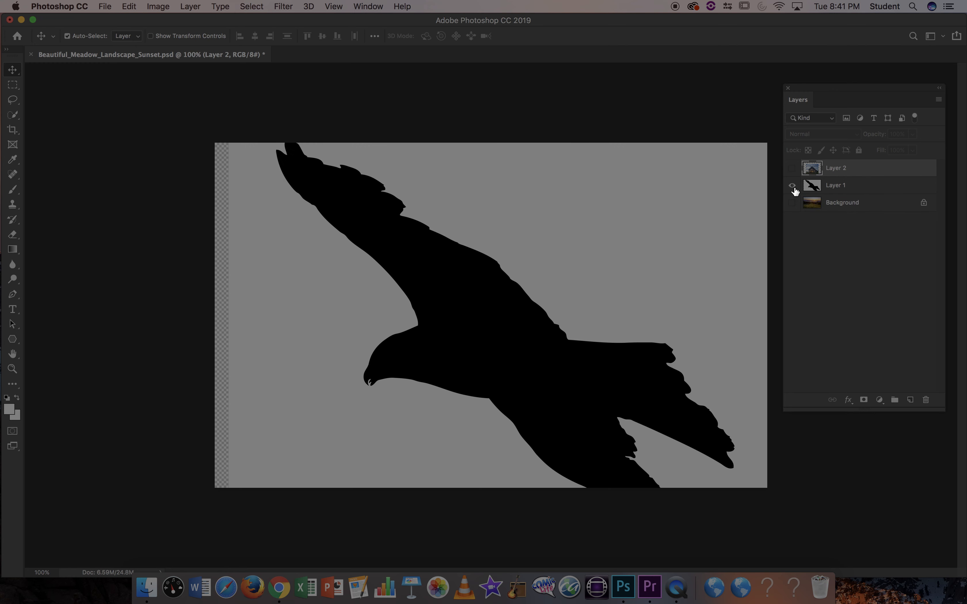
{"action": "left_click_drag", "start_coordinate": [650, 276], "coordinate": [636, 237]}
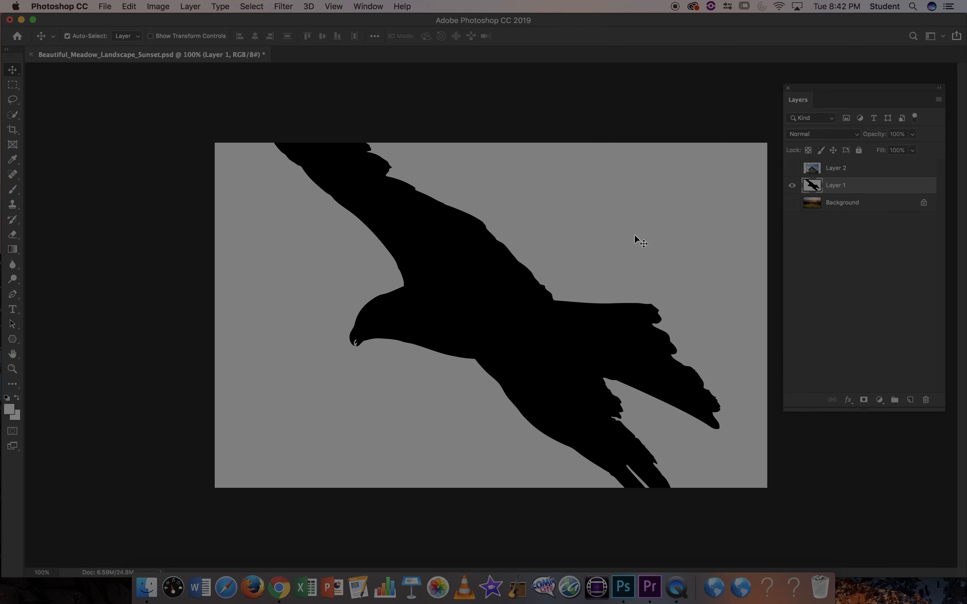
Step: Switch visibility to the Background alone and back to the bird layer alone, and shift the bird slightly down and left
{"action": "left_click", "coordinate": [792, 185]}
{"action": "left_click", "coordinate": [792, 203]}
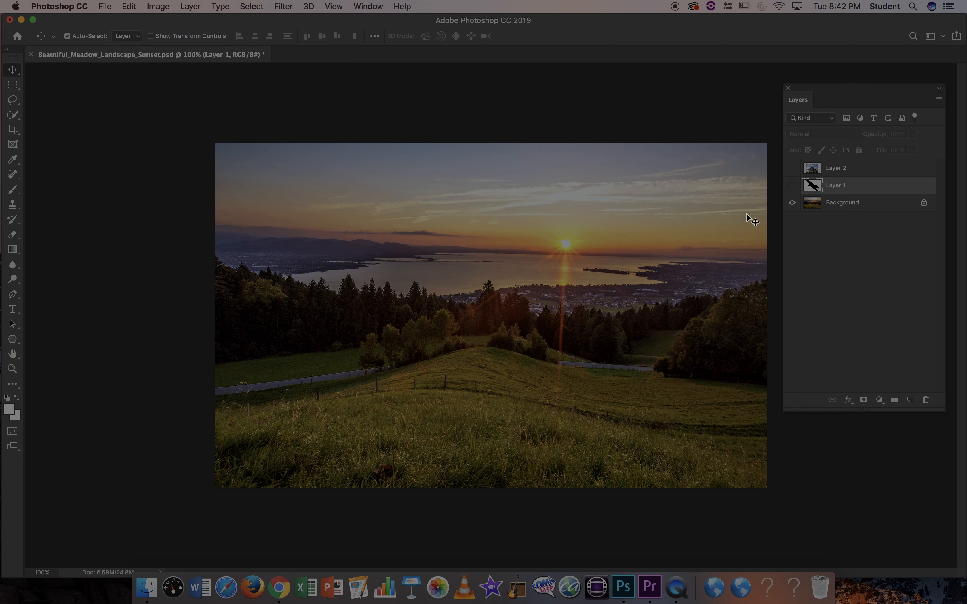
{"action": "left_click", "coordinate": [792, 202]}
{"action": "left_click", "coordinate": [792, 185]}
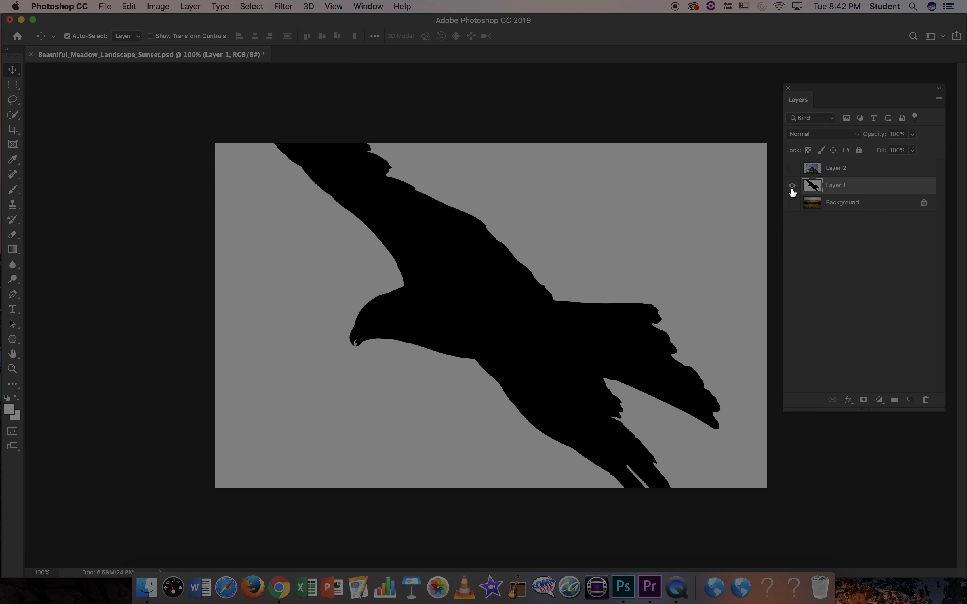
{"action": "mouse_move", "coordinate": [621, 237]}
{"action": "left_mouse_down"}
{"action": "mouse_move", "coordinate": [650, 266]}
{"action": "mouse_move", "coordinate": [566, 335]}
{"action": "mouse_move", "coordinate": [600, 216]}
{"action": "mouse_move", "coordinate": [678, 266]}
{"action": "mouse_move", "coordinate": [635, 270]}
{"action": "mouse_move", "coordinate": [632, 249]}
{"action": "mouse_move", "coordinate": [614, 252]}
{"action": "left_mouse_up"}
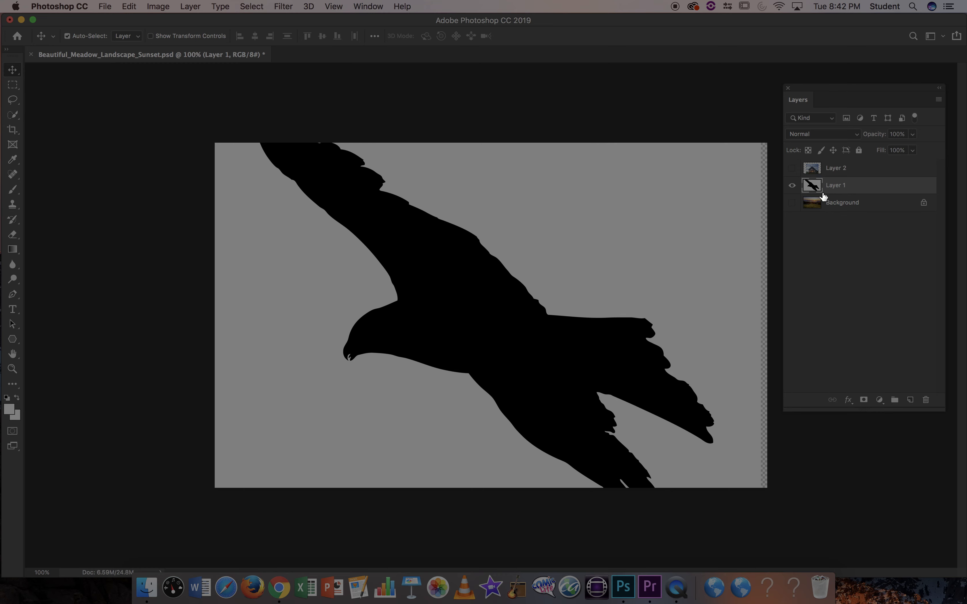
Step: Scale the bird layer down to 11.52% and place it near the canvas centre, applying the transform
{"action": "left_click", "coordinate": [129, 6]}
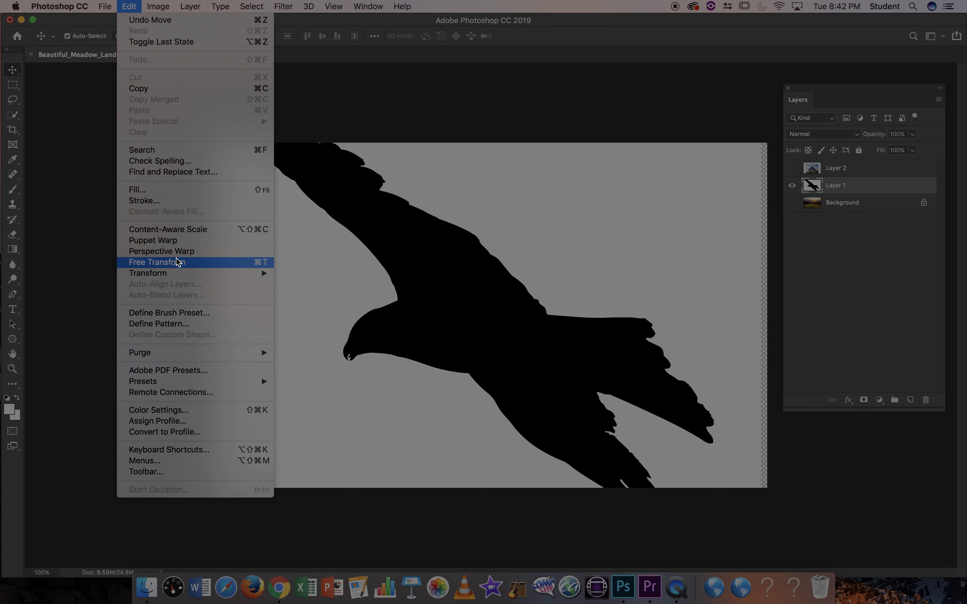
{"action": "mouse_move", "coordinate": [180, 277]}
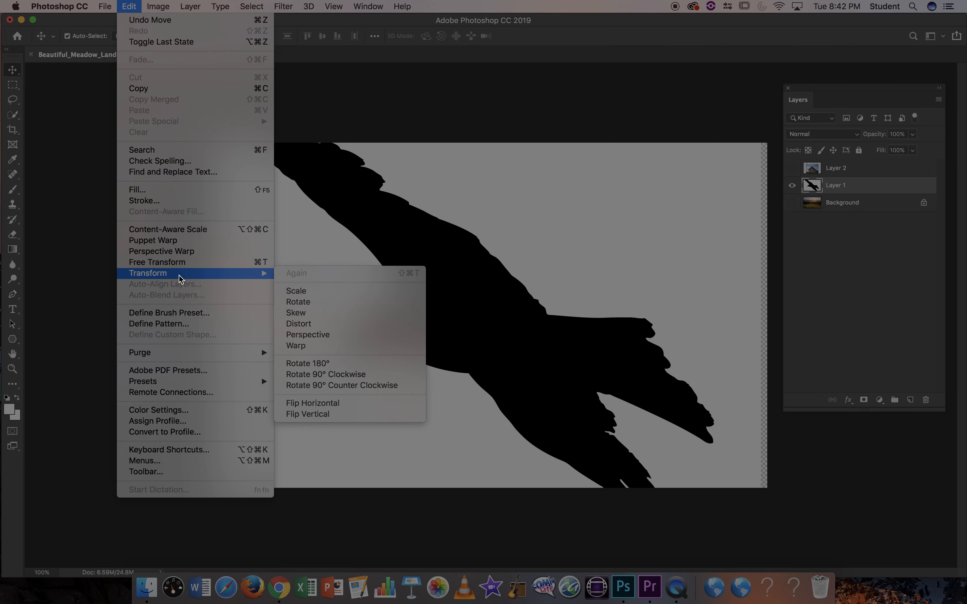
{"action": "left_click", "coordinate": [325, 296]}
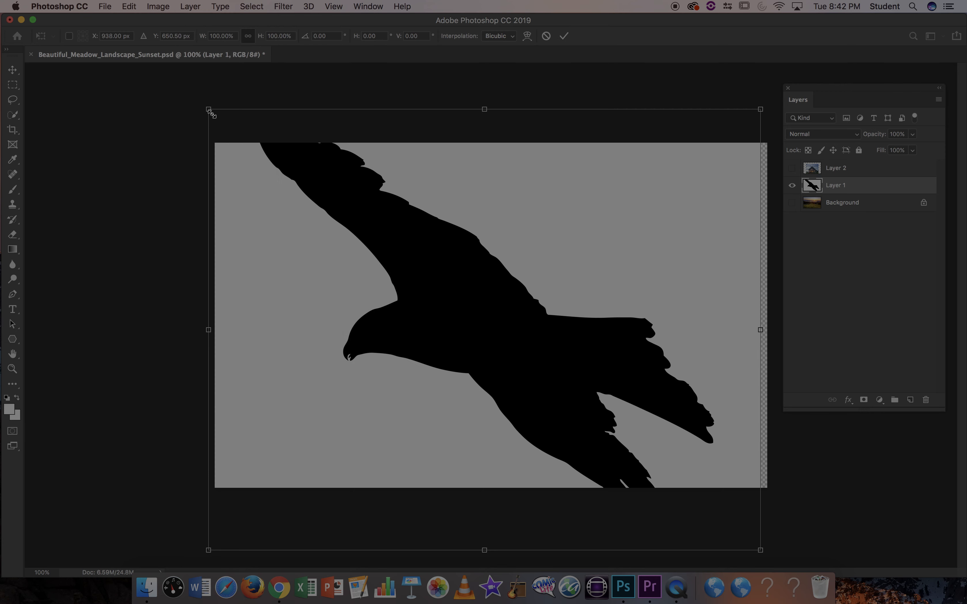
{"action": "left_click_drag", "start_coordinate": [211, 113], "coordinate": [620, 436]}
{"action": "left_click_drag", "start_coordinate": [682, 453], "coordinate": [463, 242]}
{"action": "left_click_drag", "start_coordinate": [397, 220], "coordinate": [478, 281]}
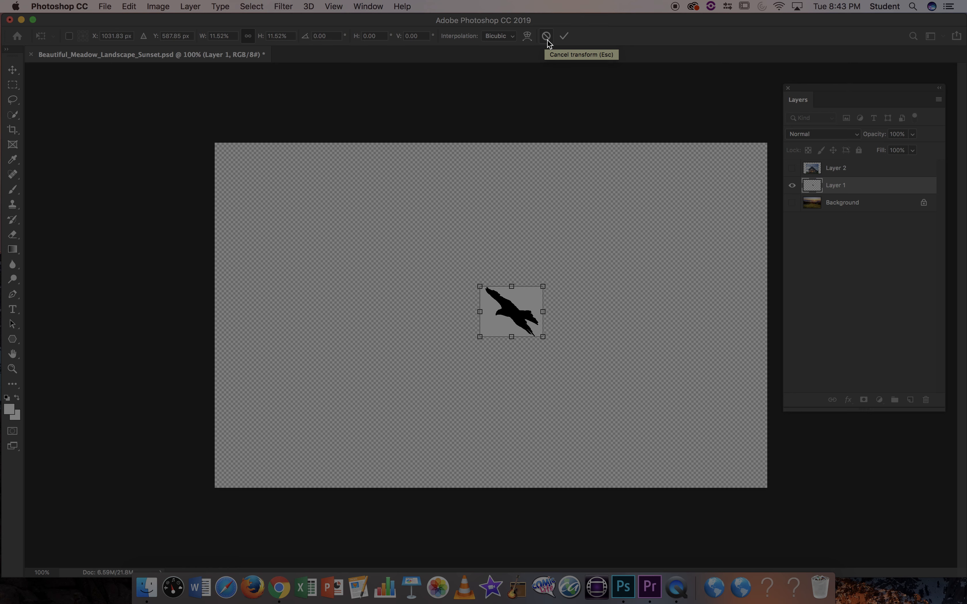
{"action": "left_click", "coordinate": [565, 36]}
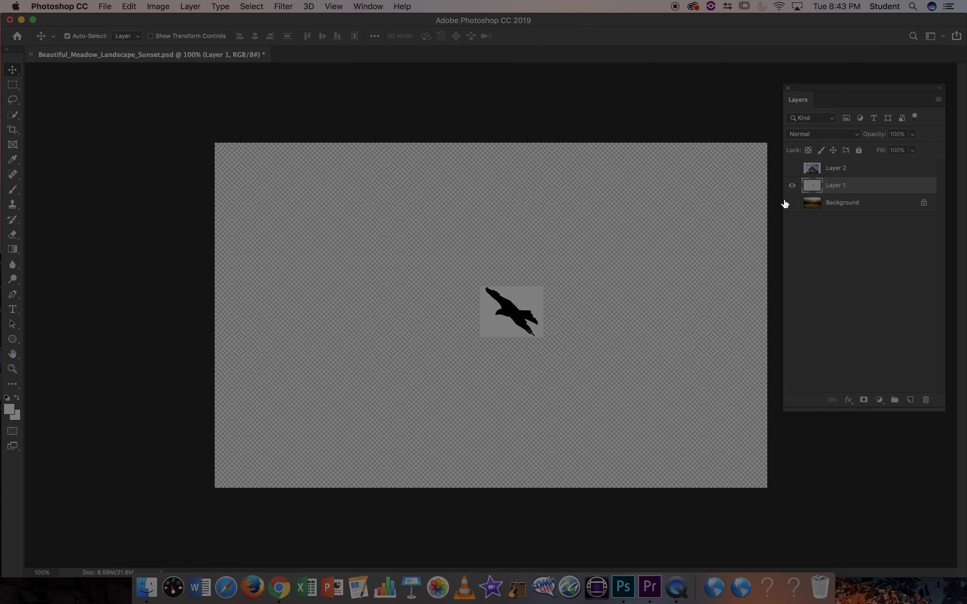
Step: Show the Background layer and move the small bird up and to the right over the setting sun
{"action": "left_click", "coordinate": [792, 203]}
{"action": "left_click_drag", "start_coordinate": [523, 309], "coordinate": [588, 235]}
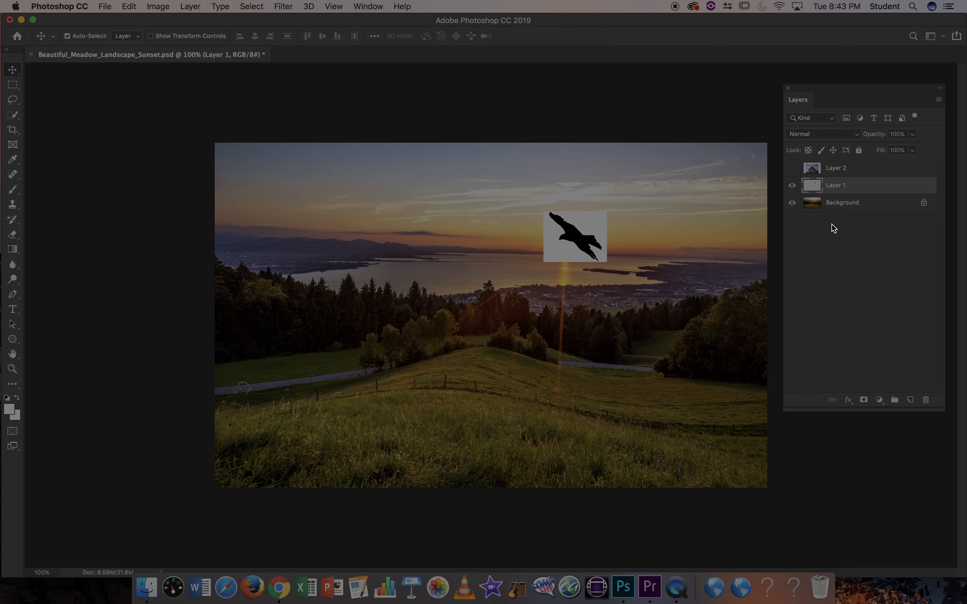
Step: Rename the bird layer, Layer 1, as Bird
{"action": "double_click", "coordinate": [836, 185]}
{"action": "type", "text": "Bird"}
{"action": "key", "text": "Return"}
Step: Show the hidden barn layer (Layer 2) and dismiss its Layer Style settings without changes
{"action": "left_click", "coordinate": [792, 168]}
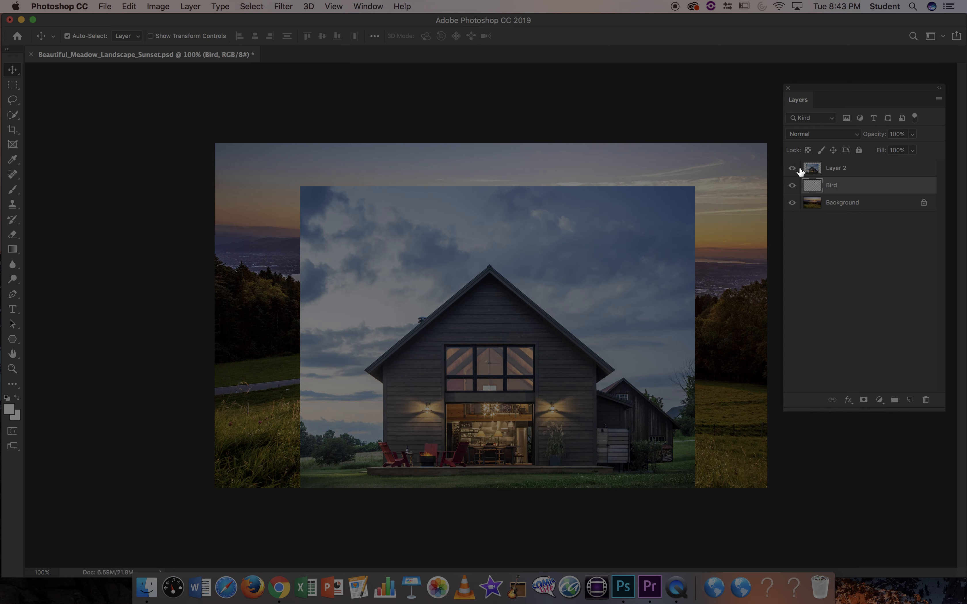
{"action": "double_click", "coordinate": [863, 170]}
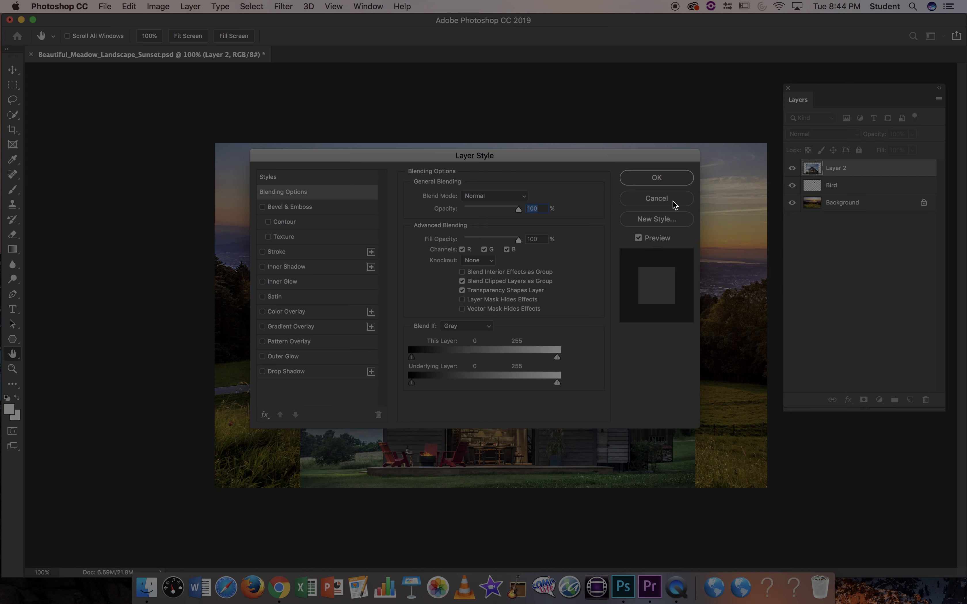
{"action": "left_click", "coordinate": [656, 198]}
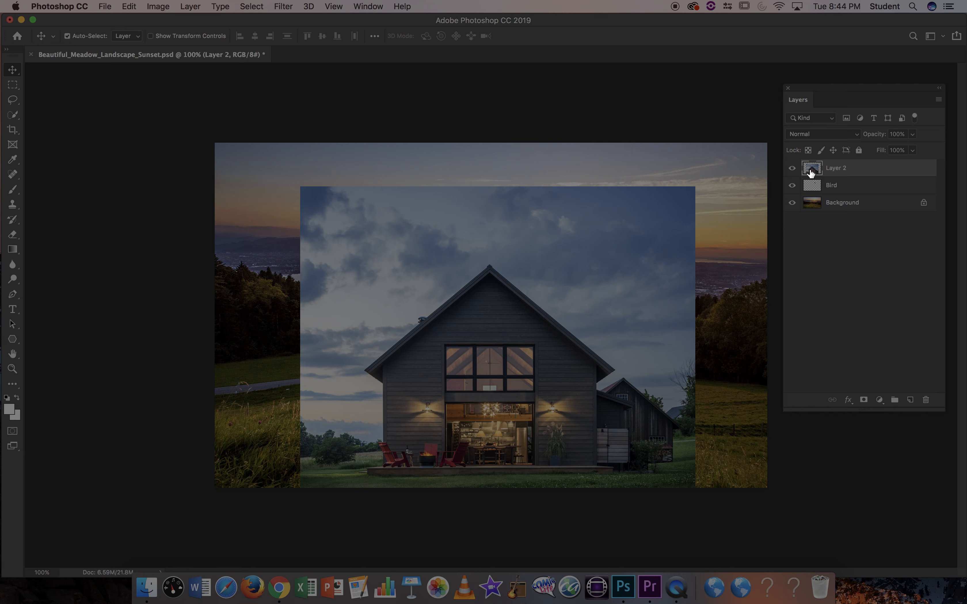
Step: Rename the barn image's layer, Layer 2, as Barn and deselect all layers
{"action": "double_click", "coordinate": [838, 169]}
{"action": "type", "text": "Barn"}
{"action": "left_click", "coordinate": [845, 231]}
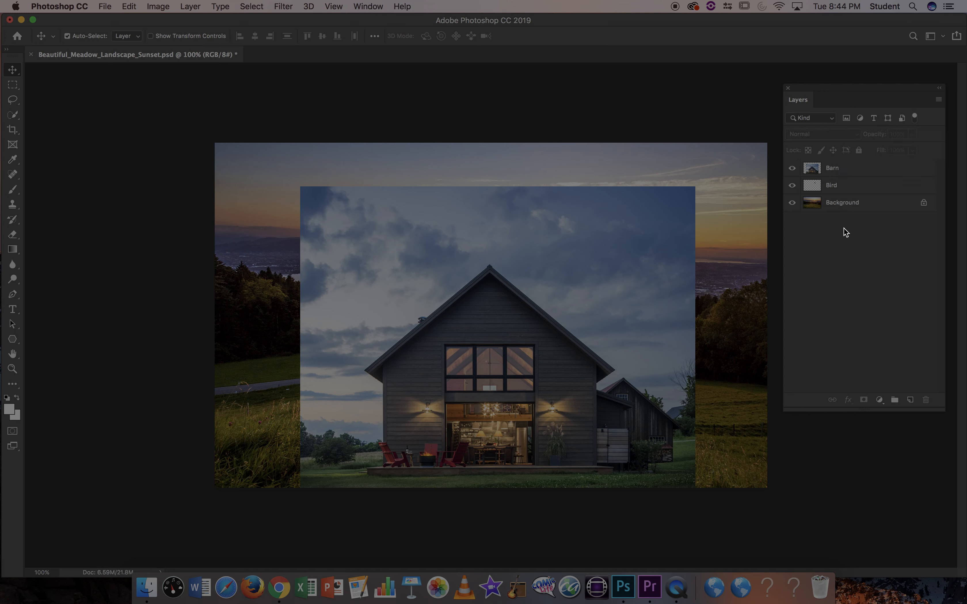
Step: Convert the Background into a regular layer named Meadow and lock all of its properties
{"action": "double_click", "coordinate": [851, 203]}
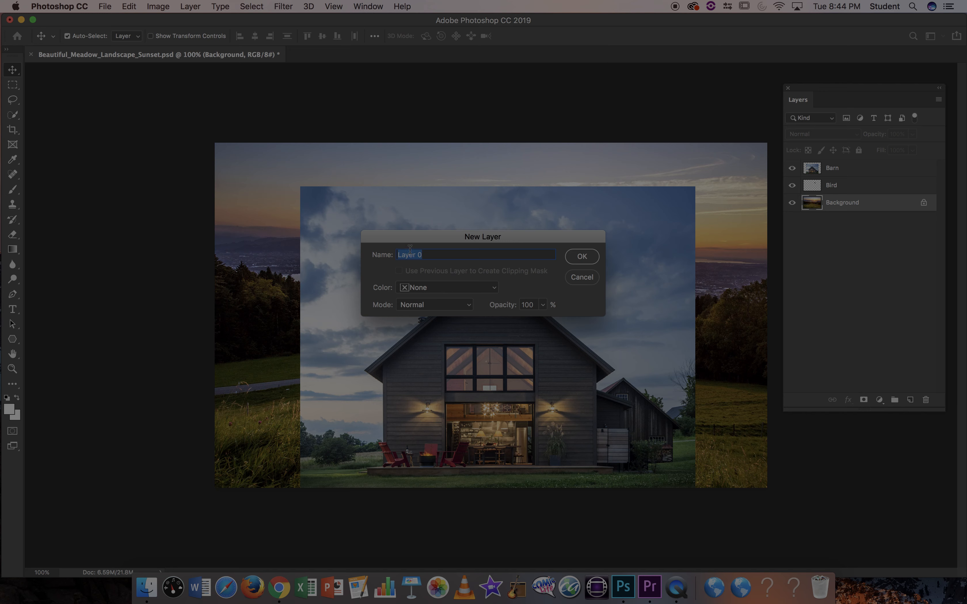
{"action": "type", "text": "Meadow"}
{"action": "left_click", "coordinate": [585, 258]}
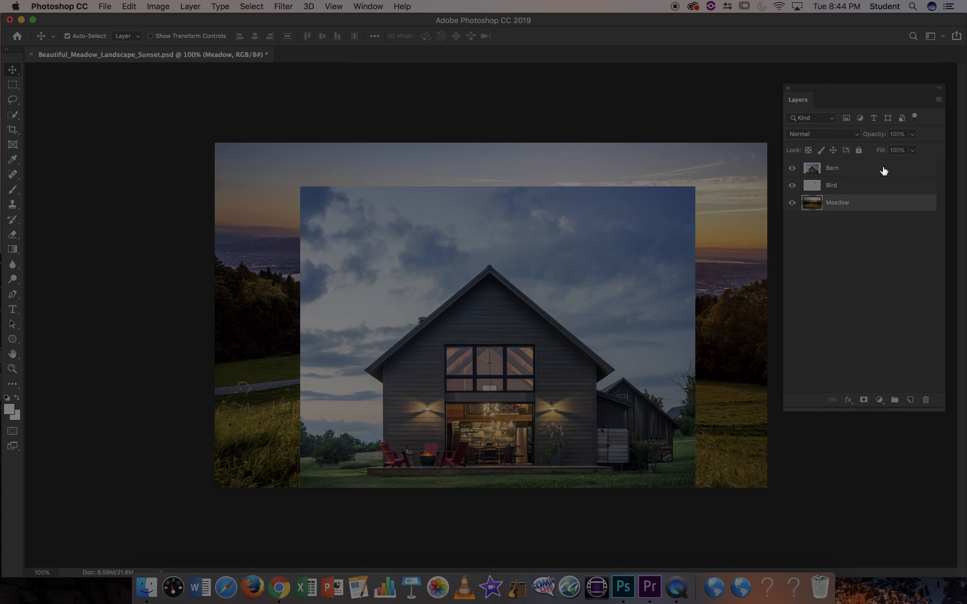
{"action": "left_click", "coordinate": [861, 150]}
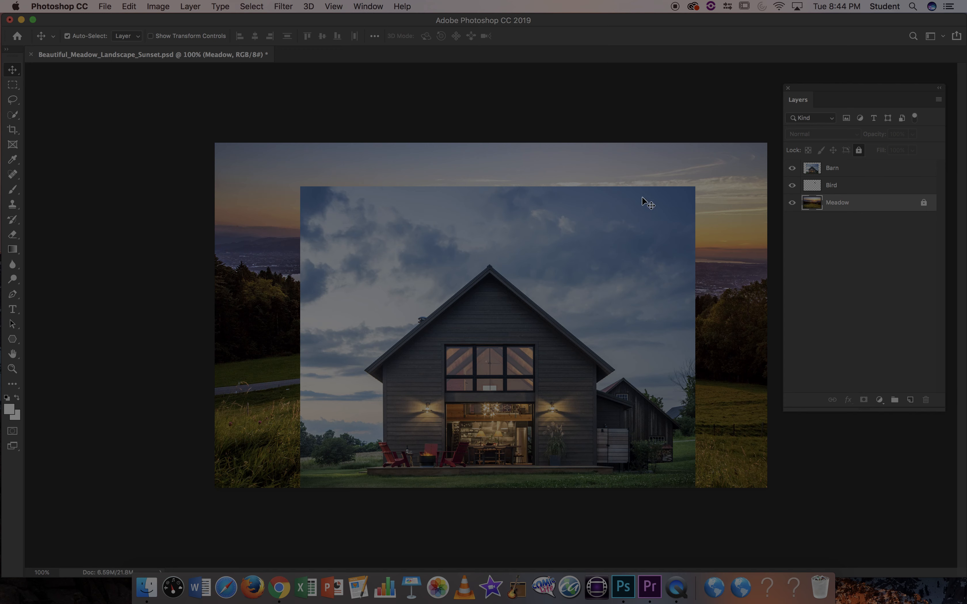
Step: Hide the Barn layer and move the bird horizontally to just left of the setting sun
{"action": "left_click", "coordinate": [791, 168]}
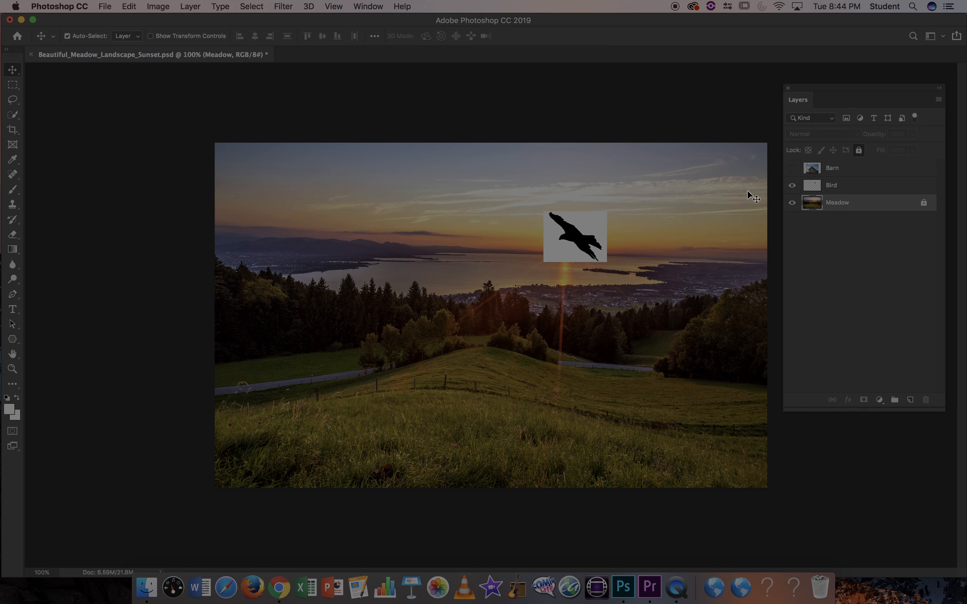
{"action": "left_click_drag", "start_coordinate": [586, 237], "coordinate": [545, 238]}
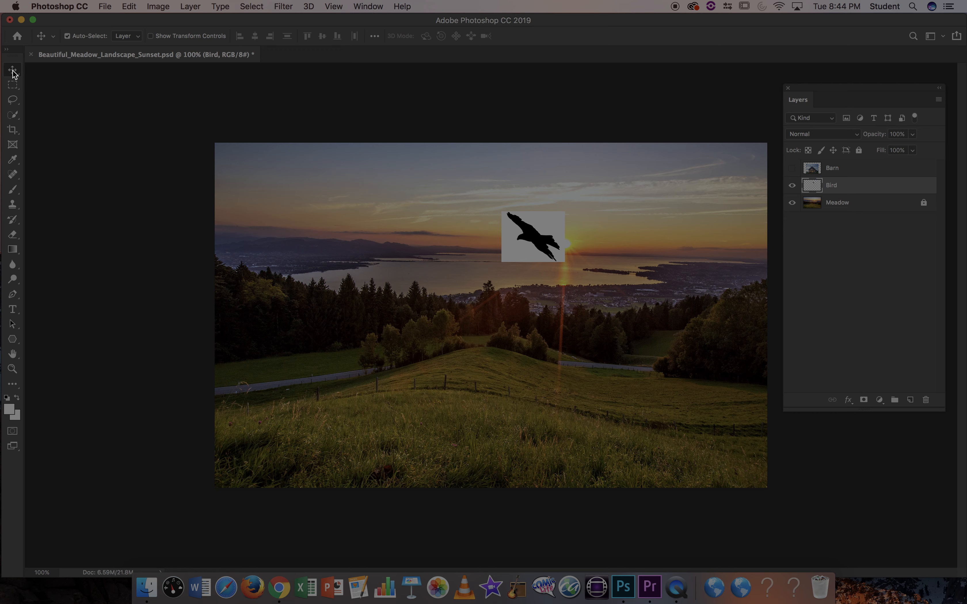
Step: Select the white background around the bird with the Magic Wand, delete it and clear the selection
{"action": "left_click", "coordinate": [15, 119]}
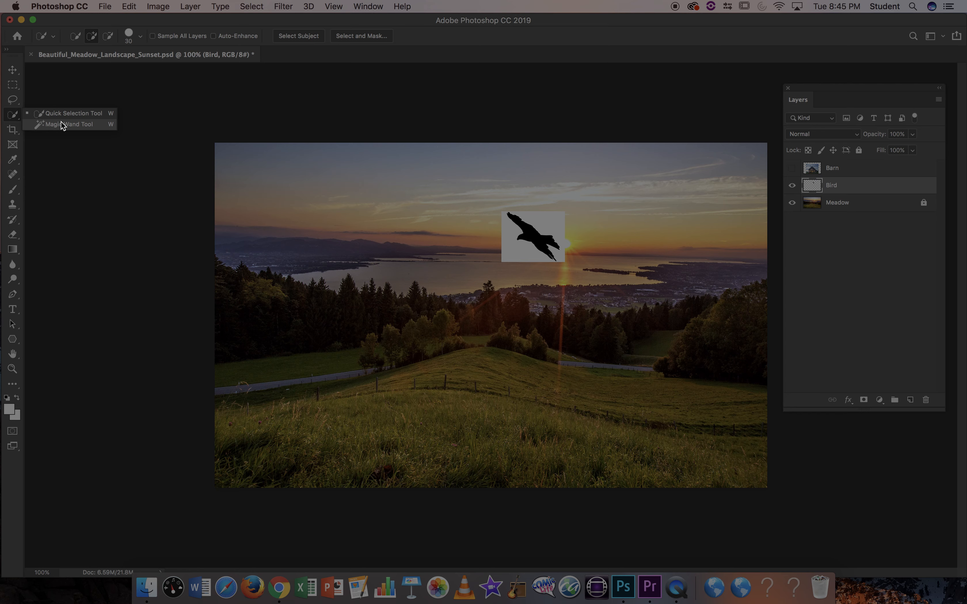
{"action": "left_click", "coordinate": [78, 128]}
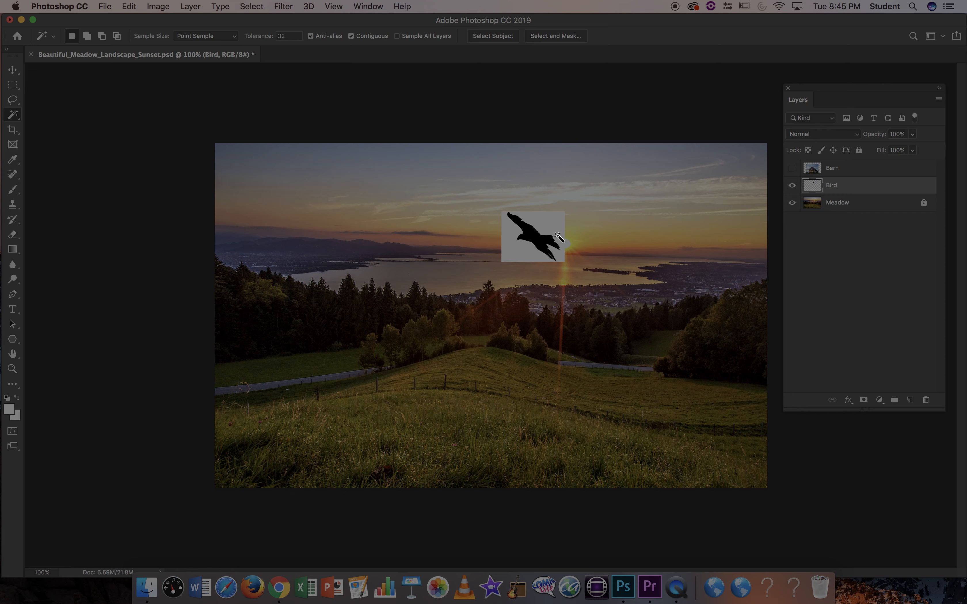
{"action": "left_click", "coordinate": [548, 224]}
{"action": "key", "text": "Delete"}
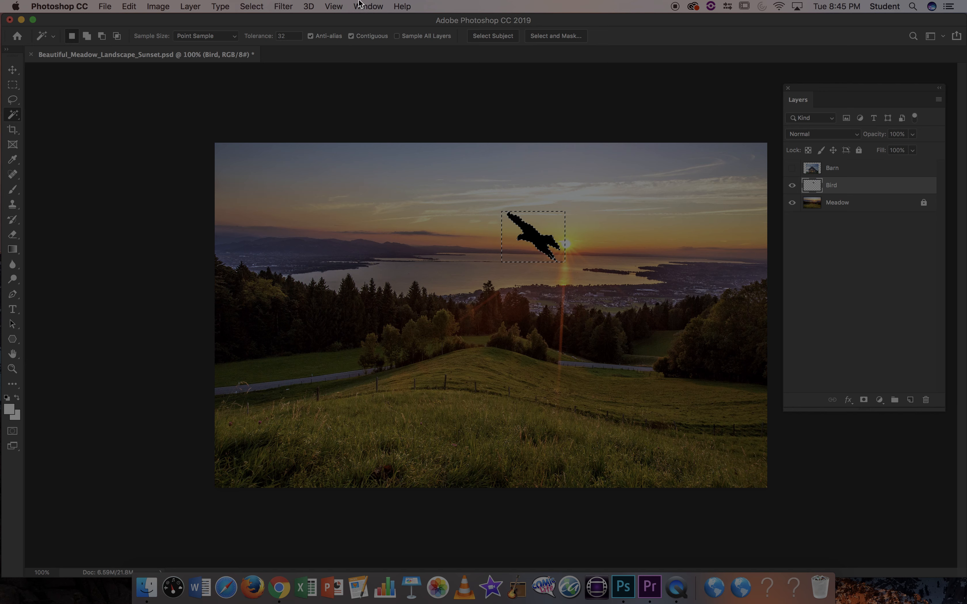
{"action": "left_click", "coordinate": [256, 7]}
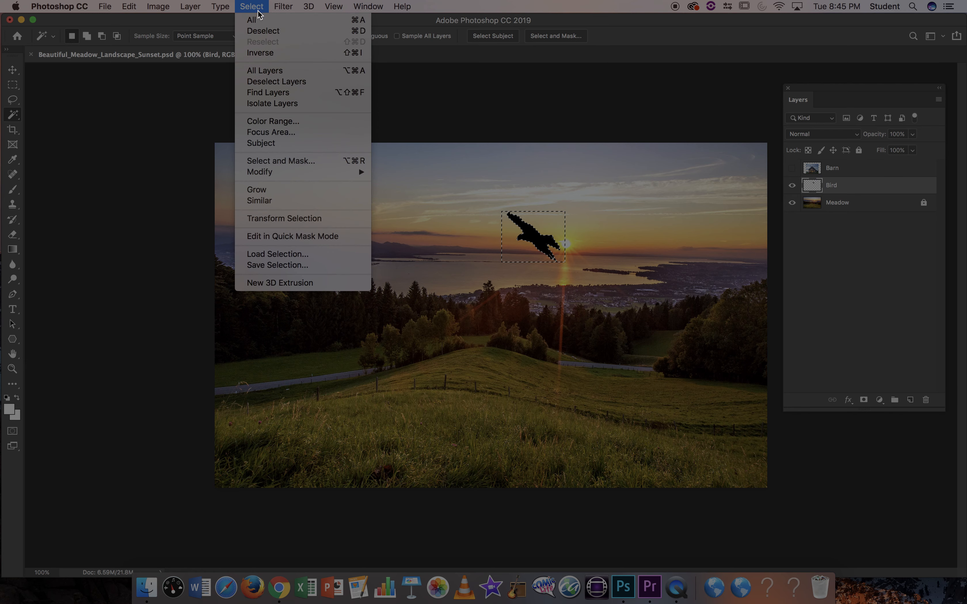
{"action": "left_click", "coordinate": [263, 31]}
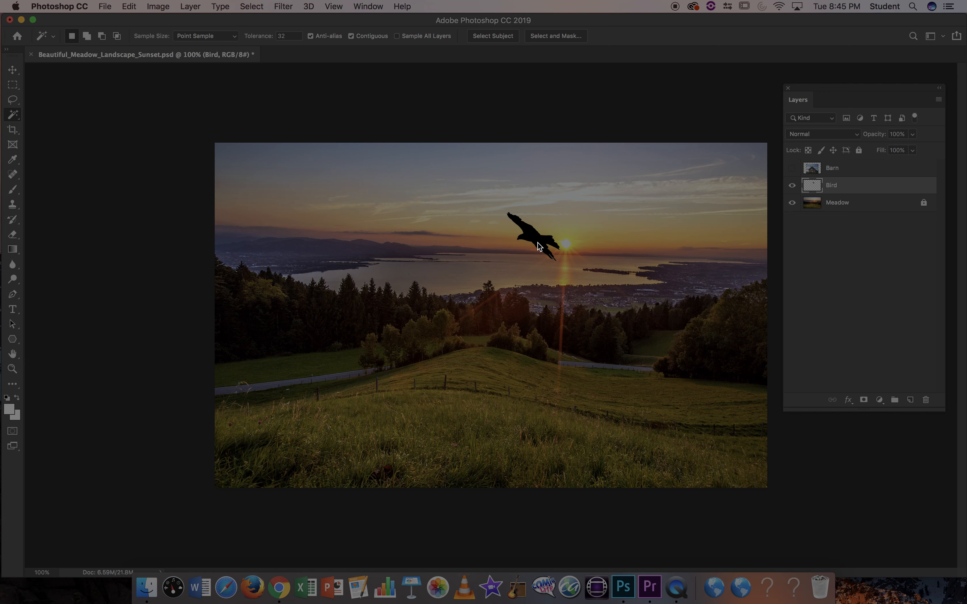
{"action": "left_click", "coordinate": [550, 248]}
{"action": "key", "text": "super+d"}
Step: Show the Barn layer again and move the barn image slightly upward over the meadow with the Move tool
{"action": "left_click", "coordinate": [15, 69]}
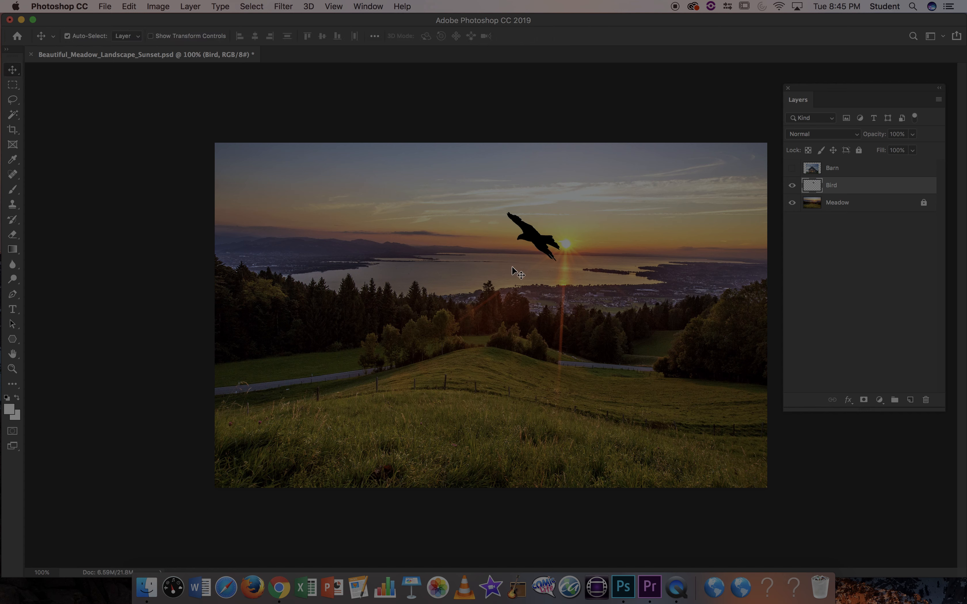
{"action": "left_click_drag", "start_coordinate": [537, 237], "coordinate": [537, 238]}
{"action": "left_click", "coordinate": [792, 168]}
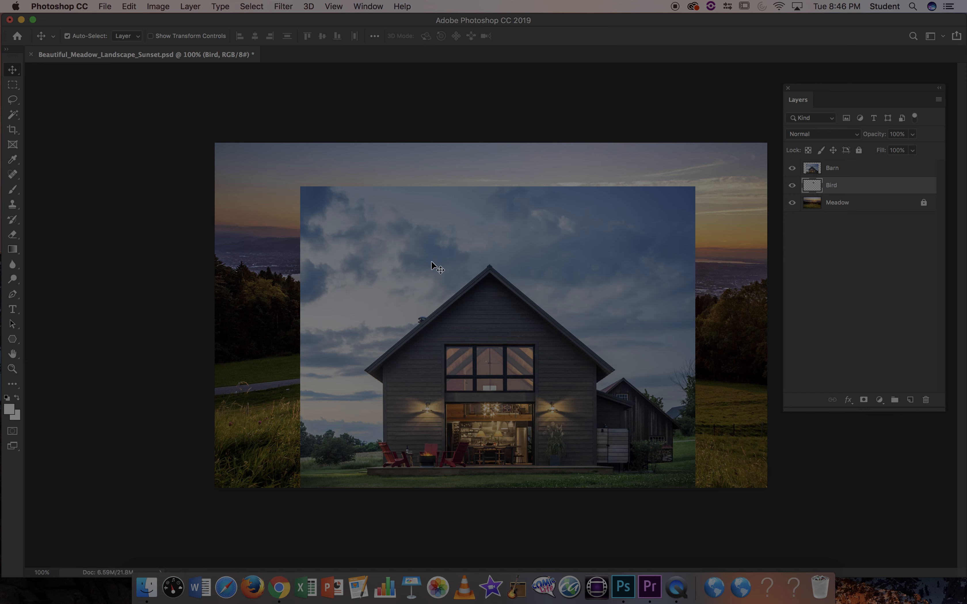
{"action": "left_click_drag", "start_coordinate": [590, 253], "coordinate": [585, 228]}
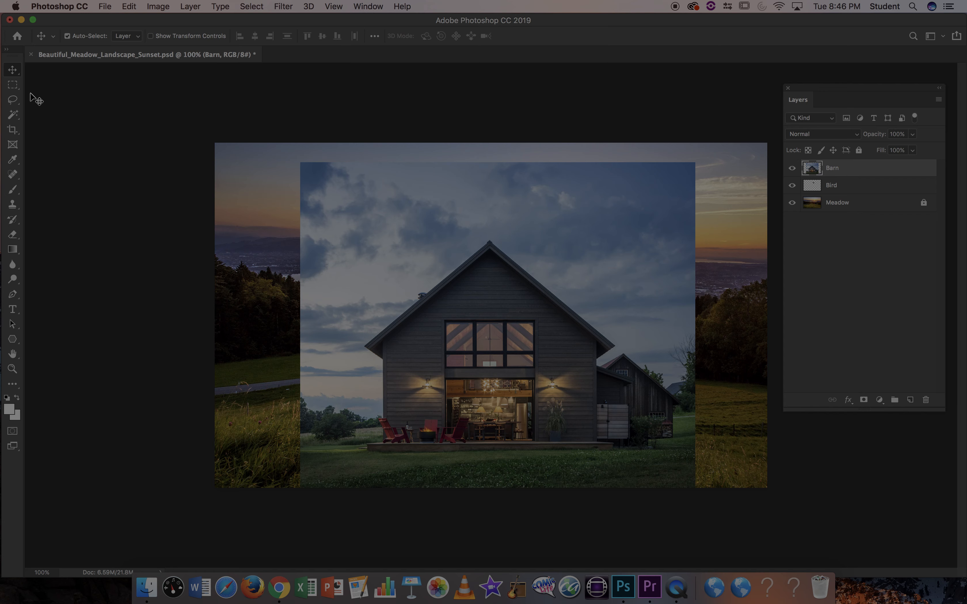
Step: Outline the main barn building and its porch deck with the Polygonal Lasso, excluding the smaller shed beside it
{"action": "left_click", "coordinate": [13, 103]}
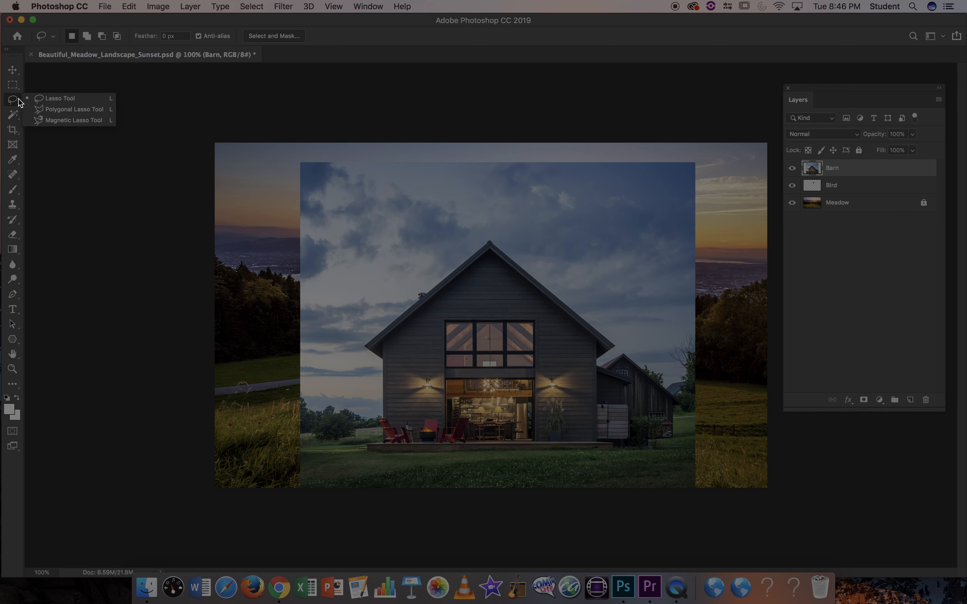
{"action": "left_click", "coordinate": [86, 111]}
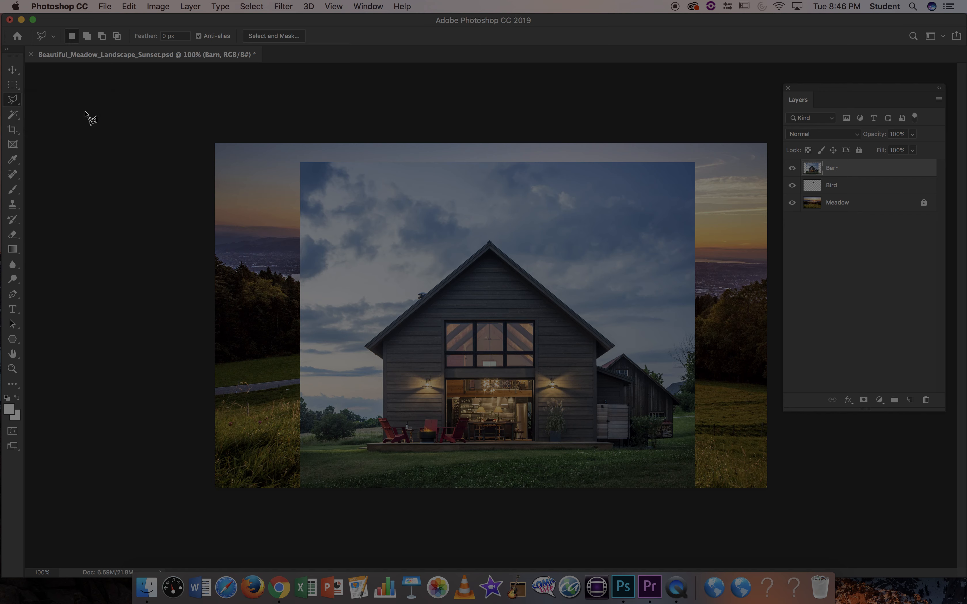
{"action": "left_click", "coordinate": [365, 345]}
{"action": "left_click", "coordinate": [490, 241]}
{"action": "left_click", "coordinate": [614, 349]}
{"action": "left_click", "coordinate": [598, 360]}
{"action": "left_click", "coordinate": [599, 438]}
{"action": "left_click", "coordinate": [615, 438]}
{"action": "left_click", "coordinate": [615, 448]}
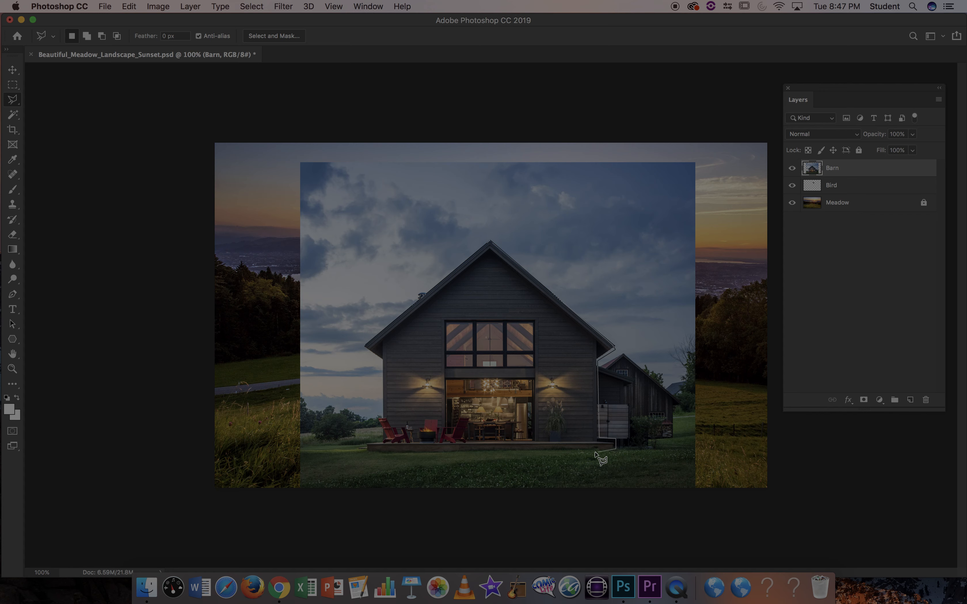
{"action": "left_click", "coordinate": [367, 443]}
{"action": "left_click", "coordinate": [383, 442]}
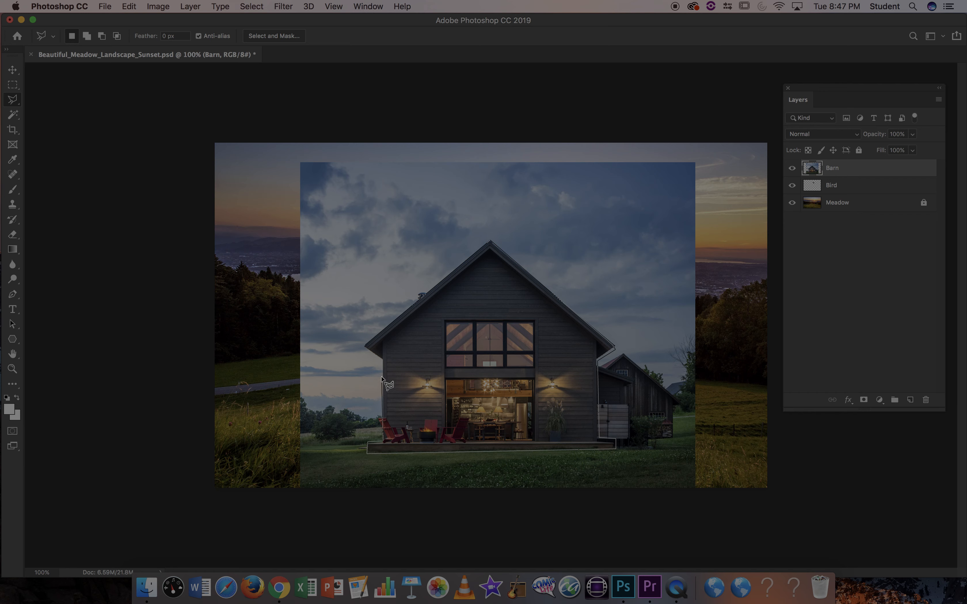
{"action": "left_click", "coordinate": [381, 359]}
Step: Try deleting the area inside the barn selection and undo that deletion
{"action": "key", "text": "Delete"}
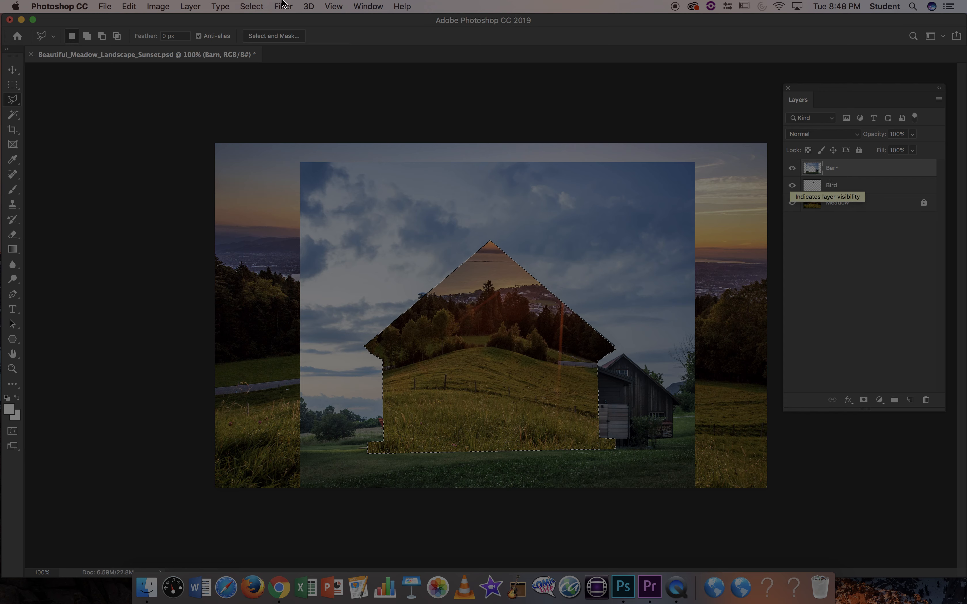
{"action": "left_click", "coordinate": [136, 5]}
{"action": "left_click", "coordinate": [139, 20]}
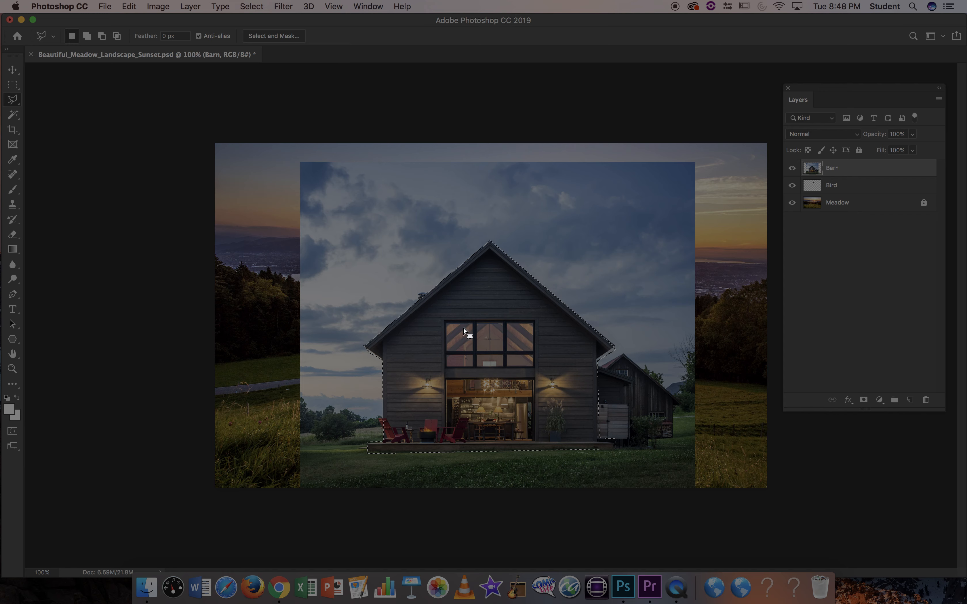
Step: Invert the barn selection, delete the surroundings from the Barn layer and deselect
{"action": "left_click", "coordinate": [258, 5]}
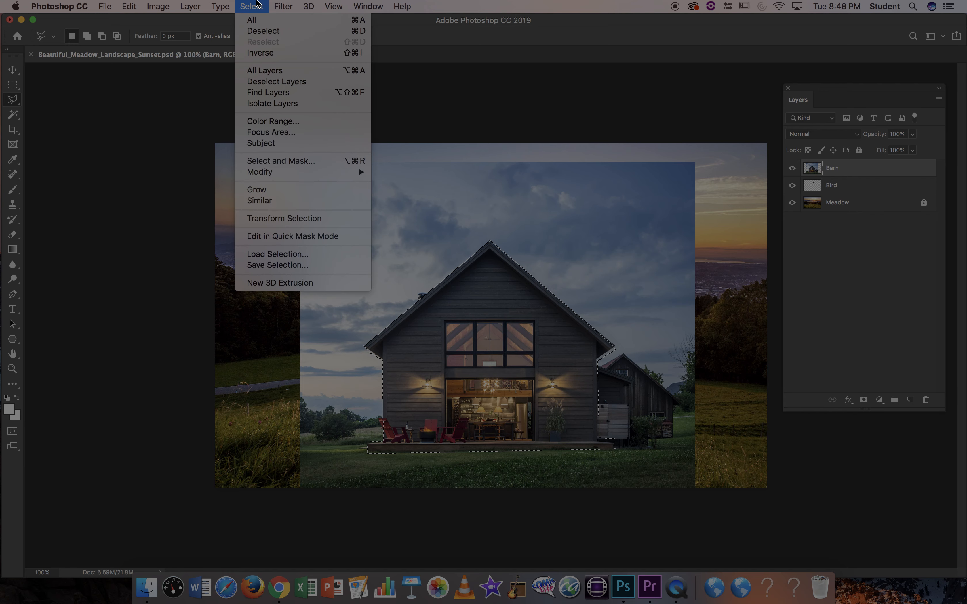
{"action": "left_click", "coordinate": [266, 56]}
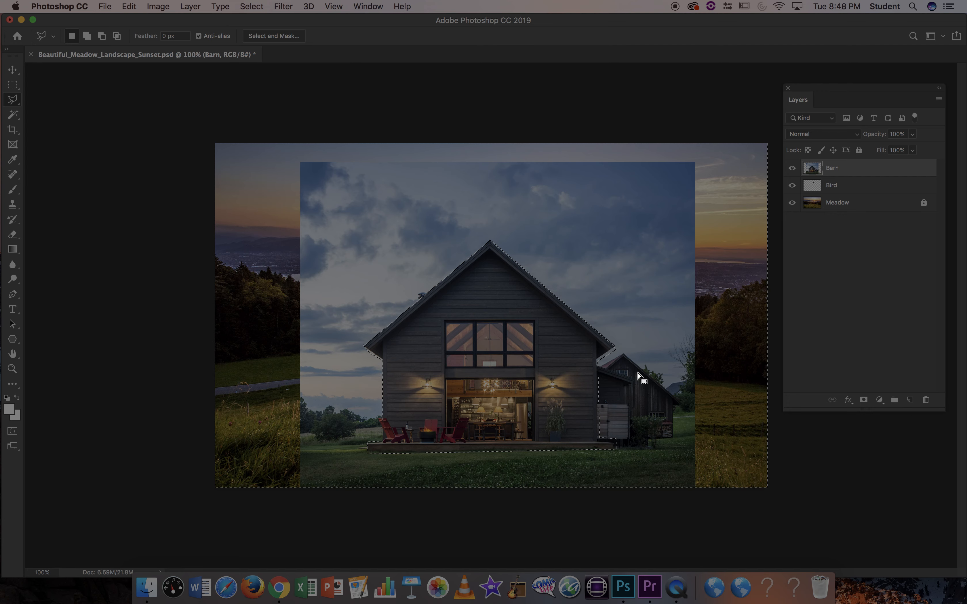
{"action": "key", "text": "Delete"}
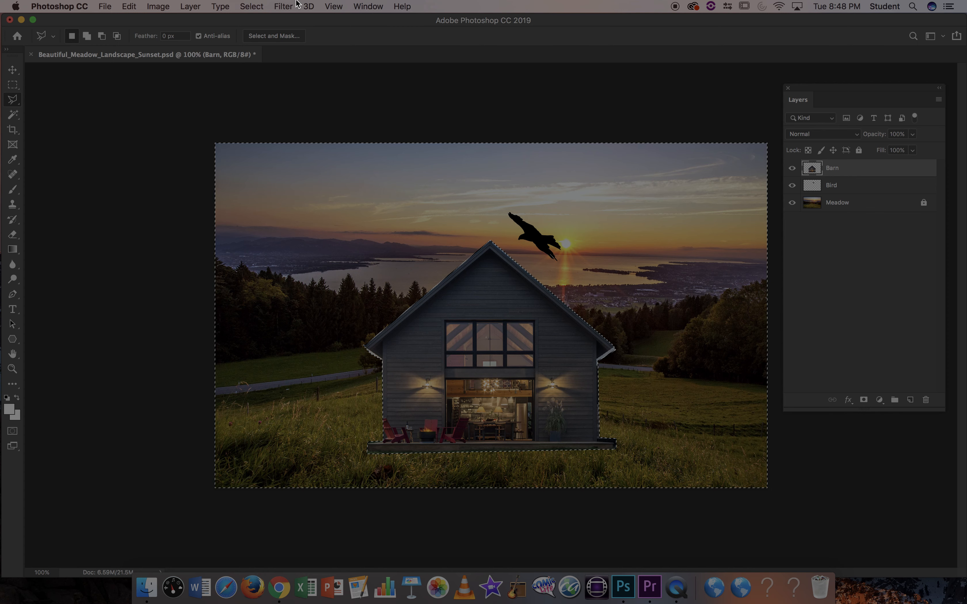
{"action": "left_click", "coordinate": [250, 7]}
{"action": "left_click", "coordinate": [252, 32]}
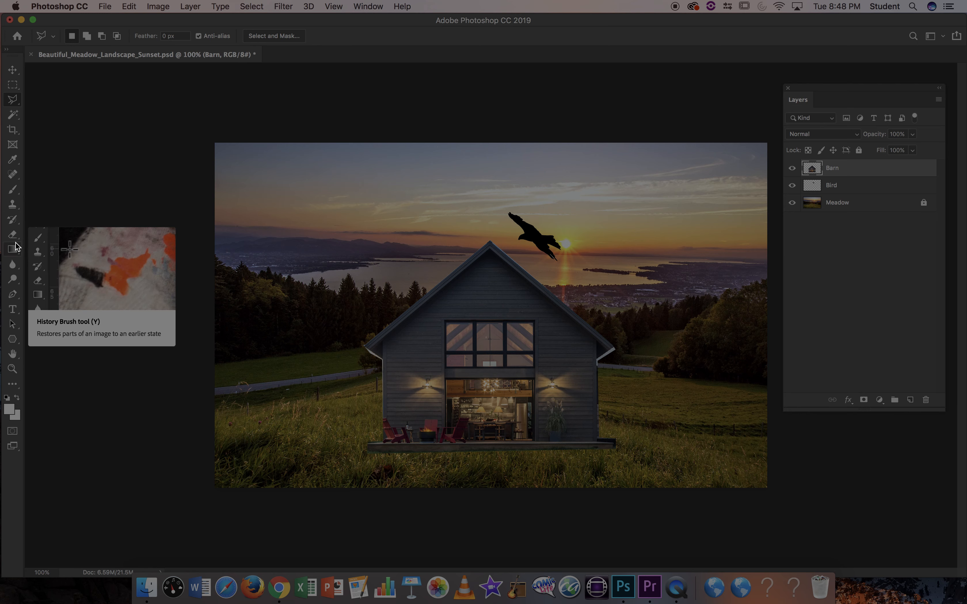
Step: Erase the light leftover sky fringe beneath the barn's right roof overhang with the Eraser at 400% zoom
{"action": "left_click", "coordinate": [12, 234]}
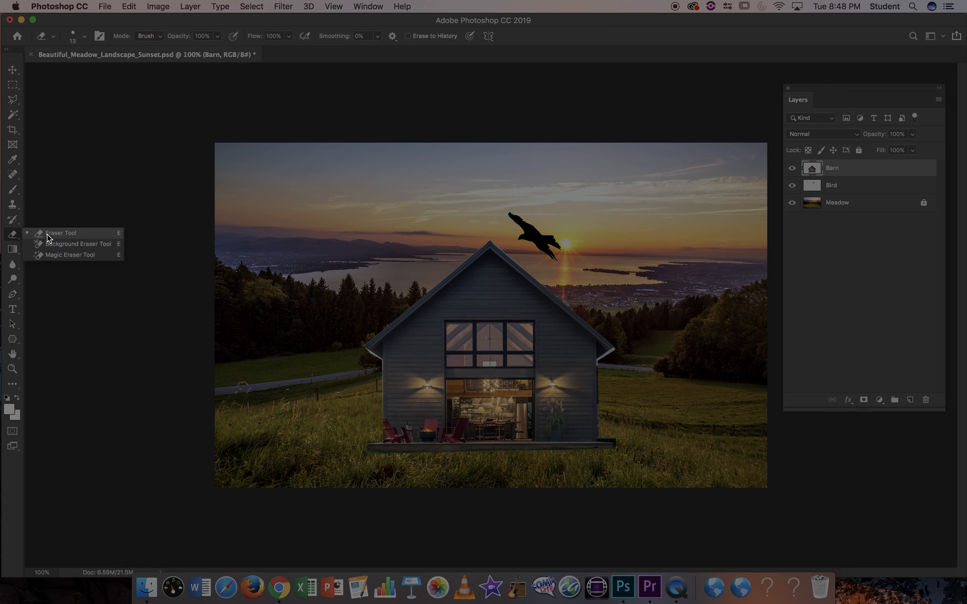
{"action": "left_click", "coordinate": [55, 233]}
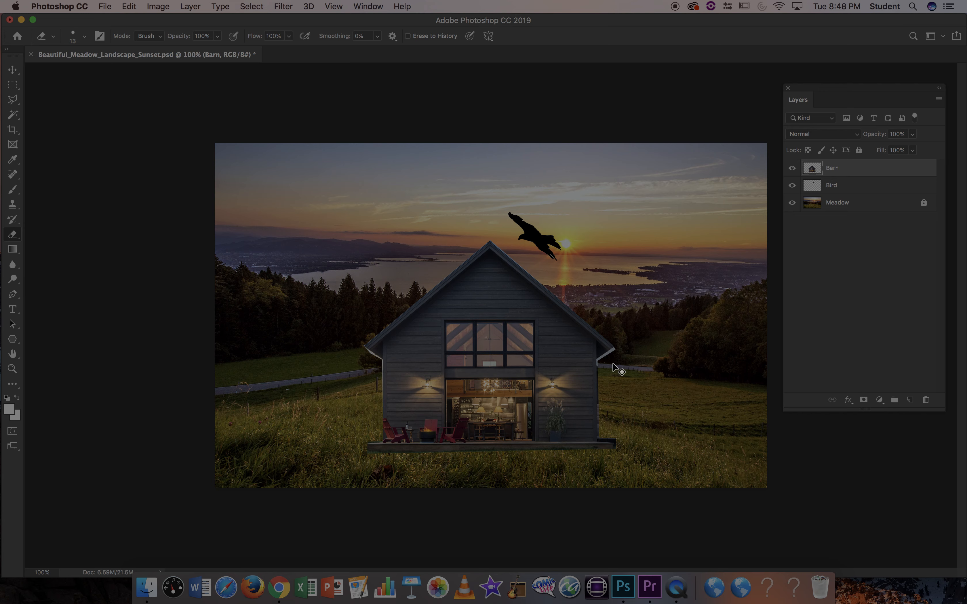
{"action": "key", "text": "super+equal"}
{"action": "key", "text": "super+equal"}
{"action": "key", "text": "super+equal"}
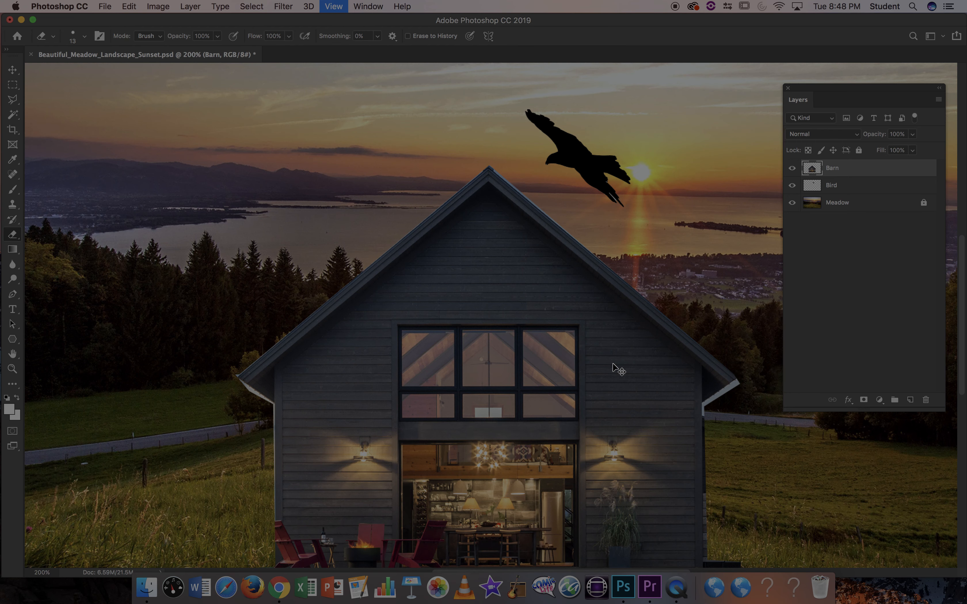
{"action": "scroll", "coordinate": [613, 364], "scroll_direction": "down", "scroll_amount": 5}
{"action": "scroll", "coordinate": [613, 364], "scroll_direction": "right", "scroll_amount": 9}
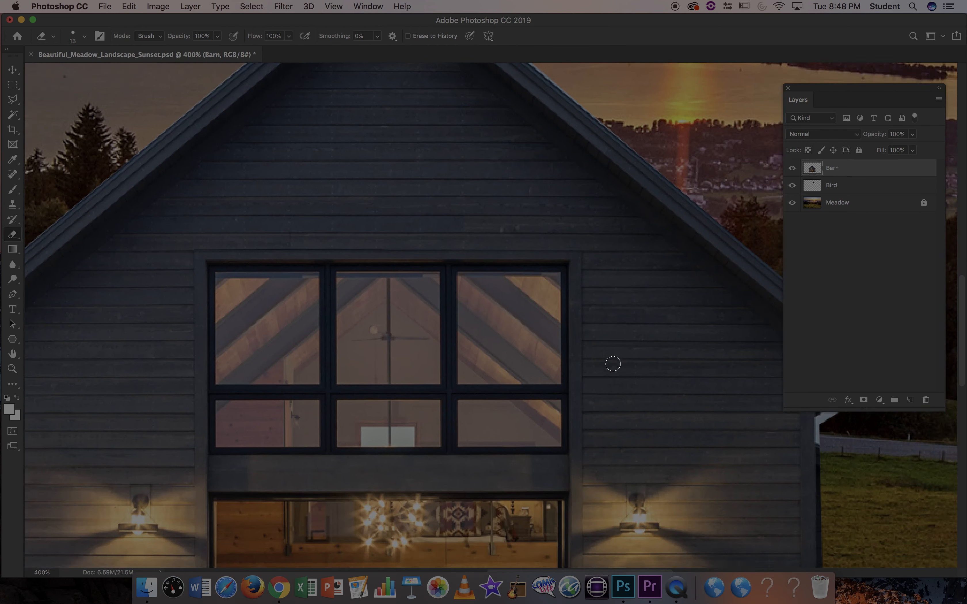
{"action": "scroll", "coordinate": [613, 364], "scroll_direction": "down", "scroll_amount": 2}
{"action": "scroll", "coordinate": [613, 364], "scroll_direction": "right", "scroll_amount": 1}
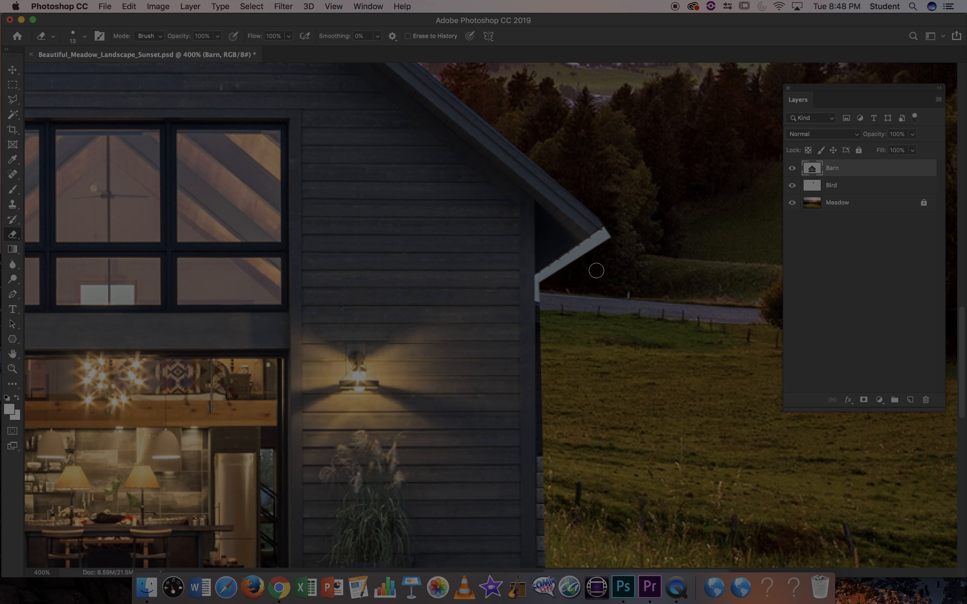
{"action": "mouse_move", "coordinate": [570, 264]}
{"action": "left_mouse_down"}
{"action": "mouse_move", "coordinate": [608, 236]}
{"action": "mouse_move", "coordinate": [546, 278]}
{"action": "mouse_move", "coordinate": [541, 297]}
{"action": "mouse_move", "coordinate": [544, 279]}
{"action": "mouse_move", "coordinate": [608, 237]}
{"action": "mouse_move", "coordinate": [544, 281]}
{"action": "mouse_move", "coordinate": [594, 271]}
{"action": "left_mouse_up"}
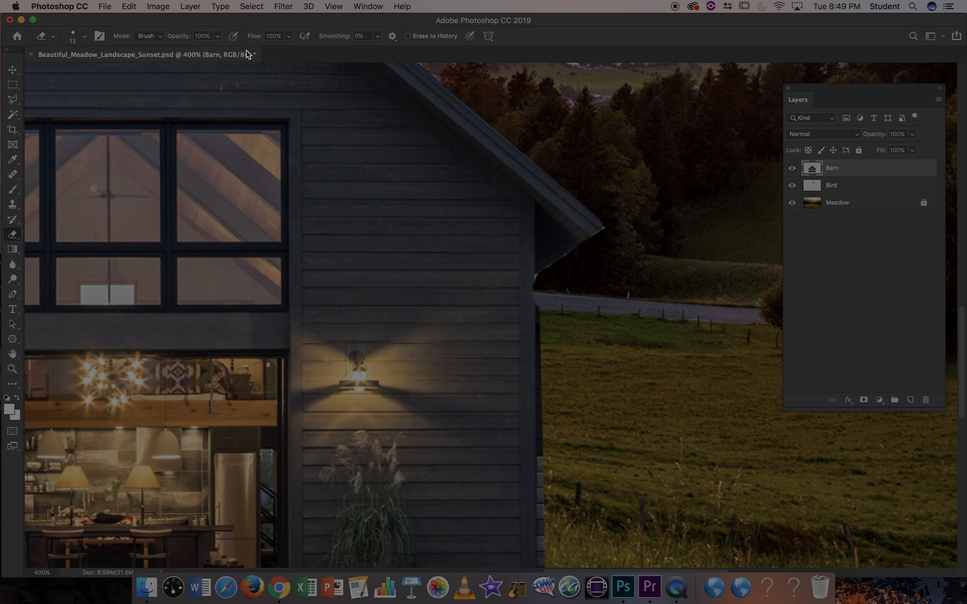
Step: Set the eraser size to 15 px and erase the light fringe beneath the barn's left roof overhang
{"action": "left_click", "coordinate": [86, 39]}
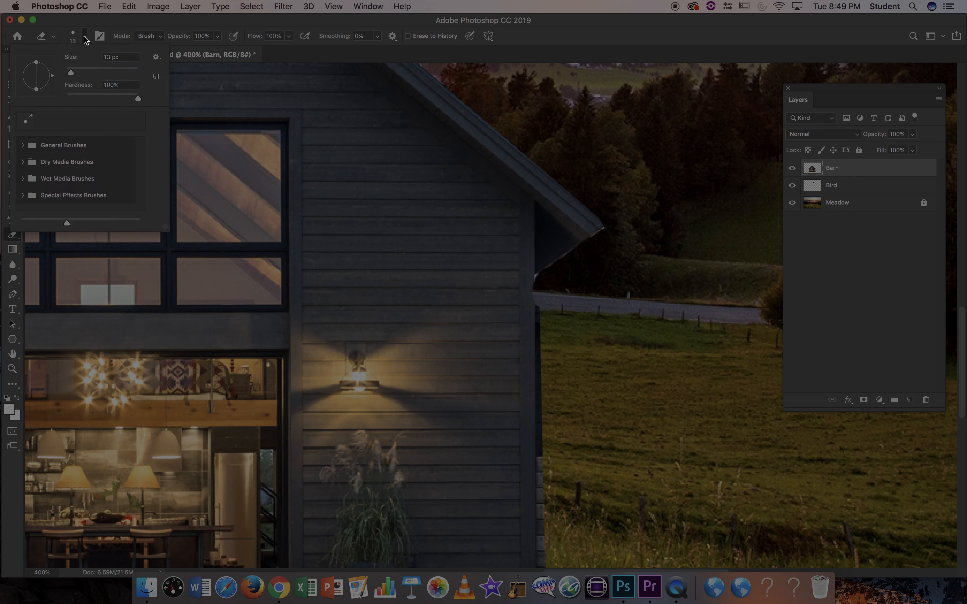
{"action": "left_click", "coordinate": [71, 72]}
{"action": "left_click_drag", "start_coordinate": [70, 74], "coordinate": [73, 75]}
{"action": "scroll", "coordinate": [496, 325], "scroll_direction": "left", "scroll_amount": 15}
{"action": "scroll", "coordinate": [496, 324], "scroll_direction": "right", "scroll_amount": 15}
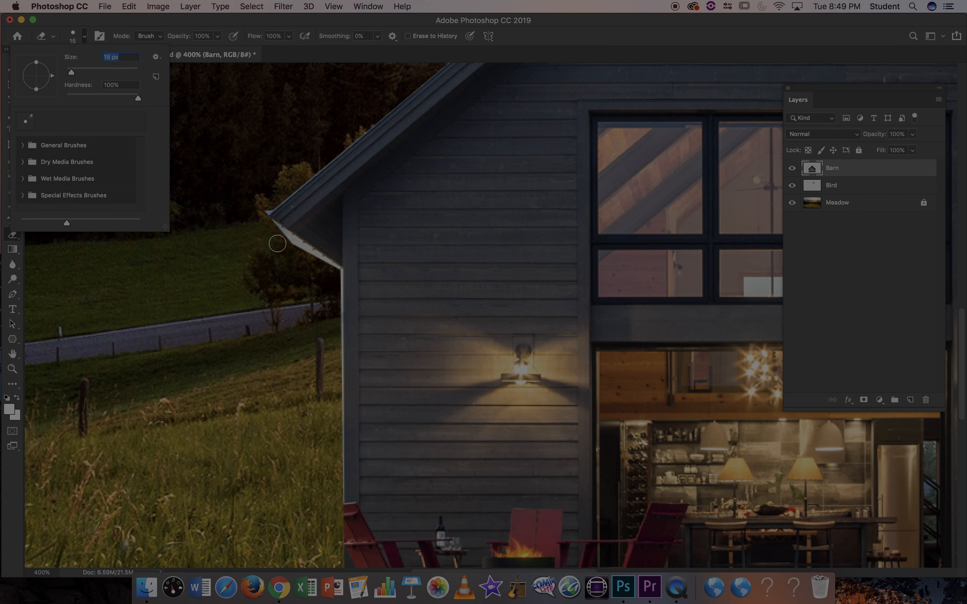
{"action": "mouse_move", "coordinate": [279, 239]}
{"action": "left_mouse_down"}
{"action": "mouse_move", "coordinate": [334, 274]}
{"action": "mouse_move", "coordinate": [266, 230]}
{"action": "left_mouse_up"}
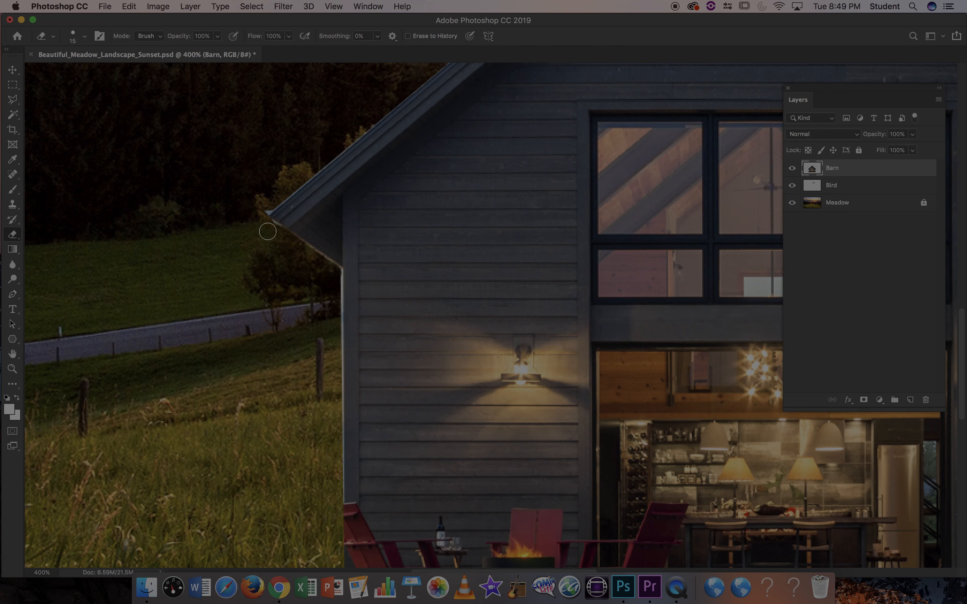
{"action": "scroll", "coordinate": [293, 347], "scroll_direction": "down", "scroll_amount": 6}
{"action": "scroll", "coordinate": [293, 347], "scroll_direction": "right", "scroll_amount": 4}
{"action": "scroll", "coordinate": [293, 347], "scroll_direction": "right", "scroll_amount": 12}
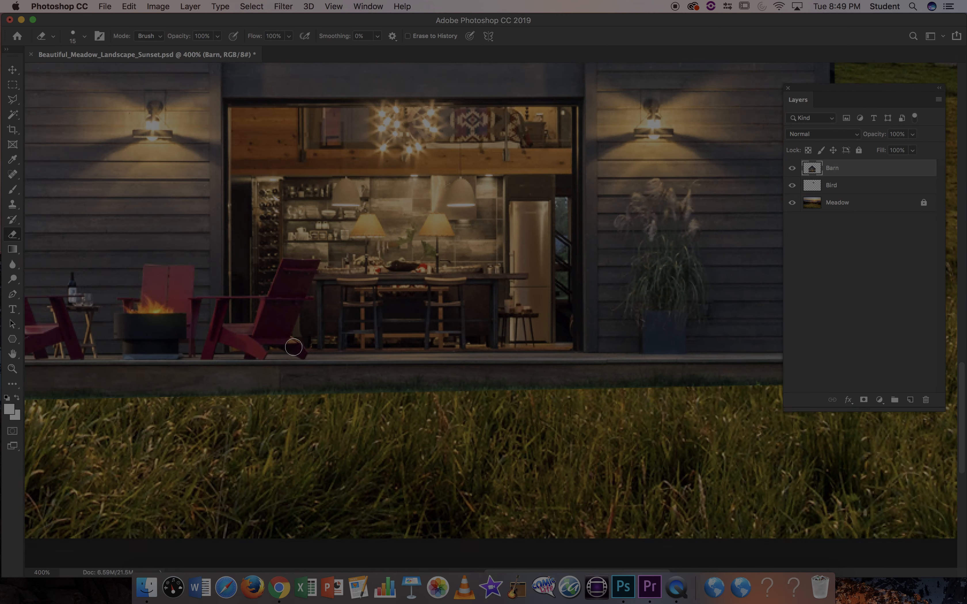
{"action": "scroll", "coordinate": [294, 347], "scroll_direction": "up", "scroll_amount": 6}
{"action": "scroll", "coordinate": [293, 348], "scroll_direction": "up", "scroll_amount": 5}
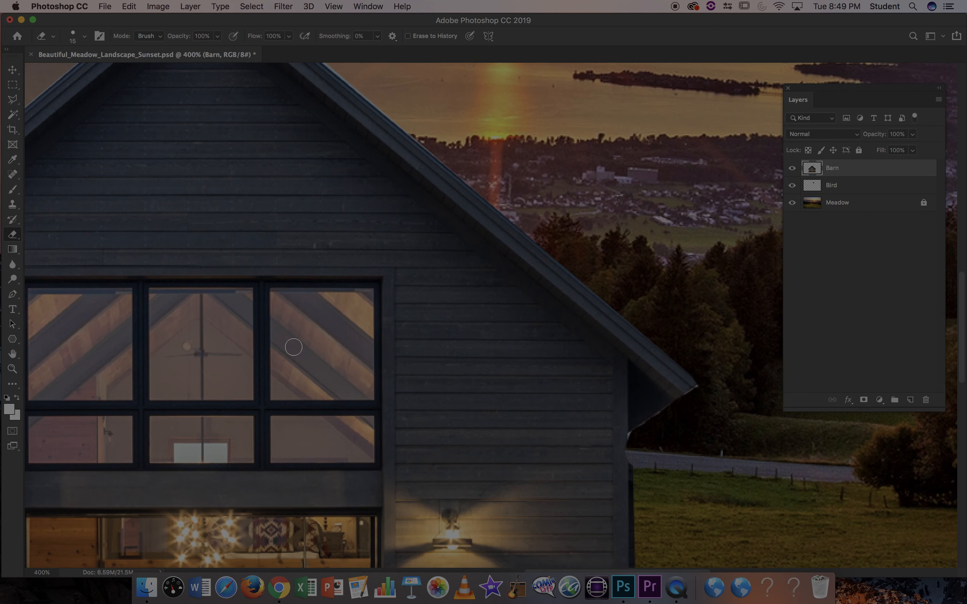
Step: Inspect the barn's cleaned edges from the roof down to the deck, then check the whole composition at 100% zoom
{"action": "scroll", "coordinate": [293, 347], "scroll_direction": "left", "scroll_amount": 1}
{"action": "key", "text": "super+minus"}
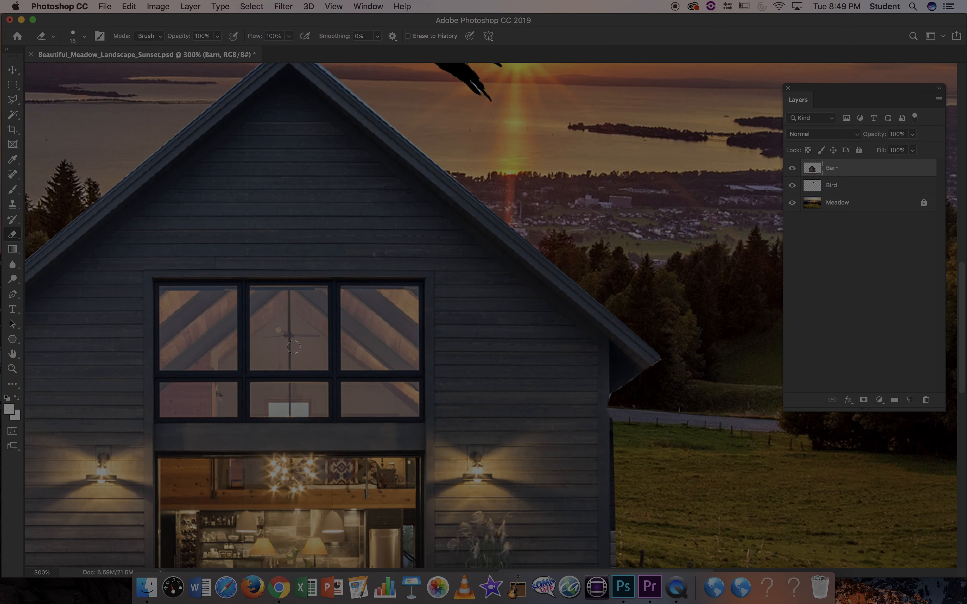
{"action": "scroll", "coordinate": [373, 448], "scroll_direction": "down", "scroll_amount": 6}
{"action": "scroll", "coordinate": [374, 448], "scroll_direction": "left", "scroll_amount": 5}
{"action": "scroll", "coordinate": [374, 448], "scroll_direction": "up", "scroll_amount": 6}
{"action": "scroll", "coordinate": [374, 448], "scroll_direction": "left", "scroll_amount": 4}
{"action": "scroll", "coordinate": [373, 448], "scroll_direction": "right", "scroll_amount": 7}
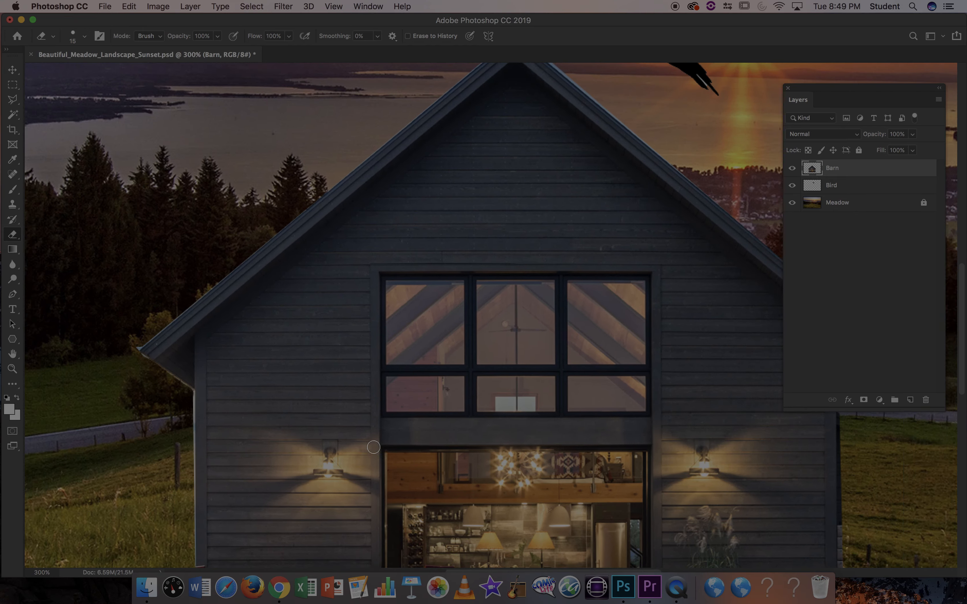
{"action": "scroll", "coordinate": [373, 448], "scroll_direction": "down", "scroll_amount": 4}
{"action": "scroll", "coordinate": [374, 448], "scroll_direction": "left", "scroll_amount": 1}
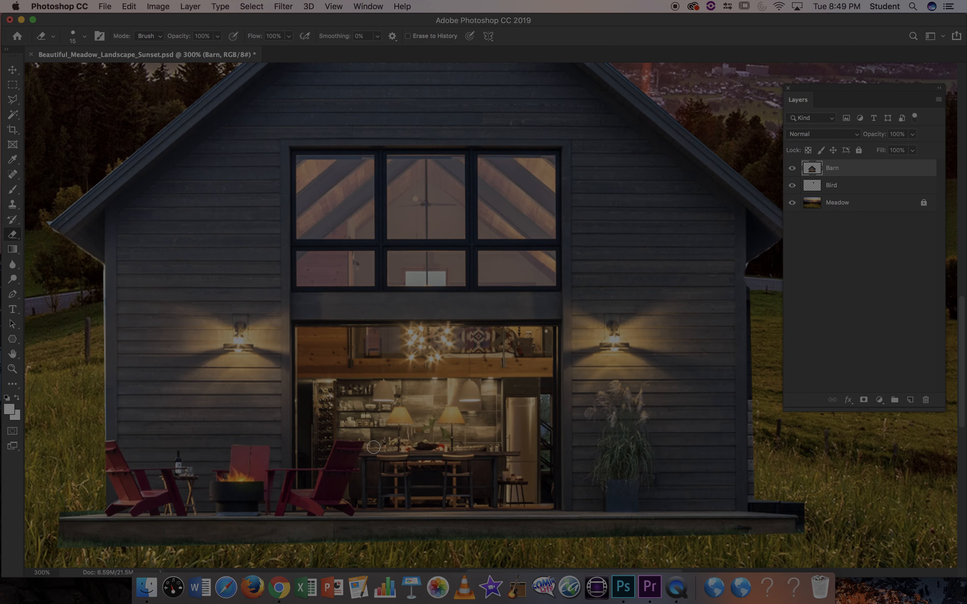
{"action": "key", "text": "super+minus"}
{"action": "key", "text": "super+minus"}
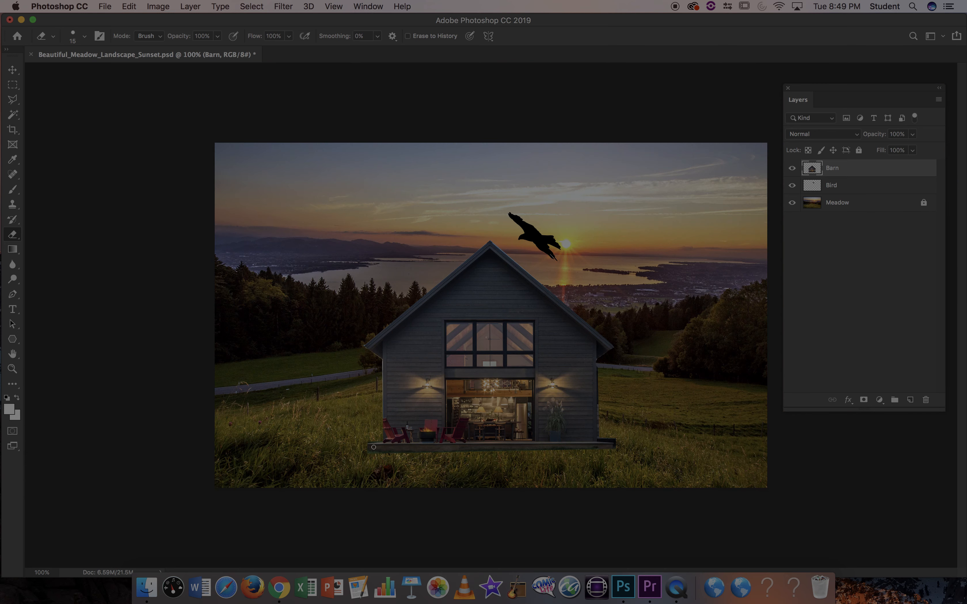
Step: Scale the barn down proportionally and place it on the hilltop in front of the trees
{"action": "left_click", "coordinate": [12, 84]}
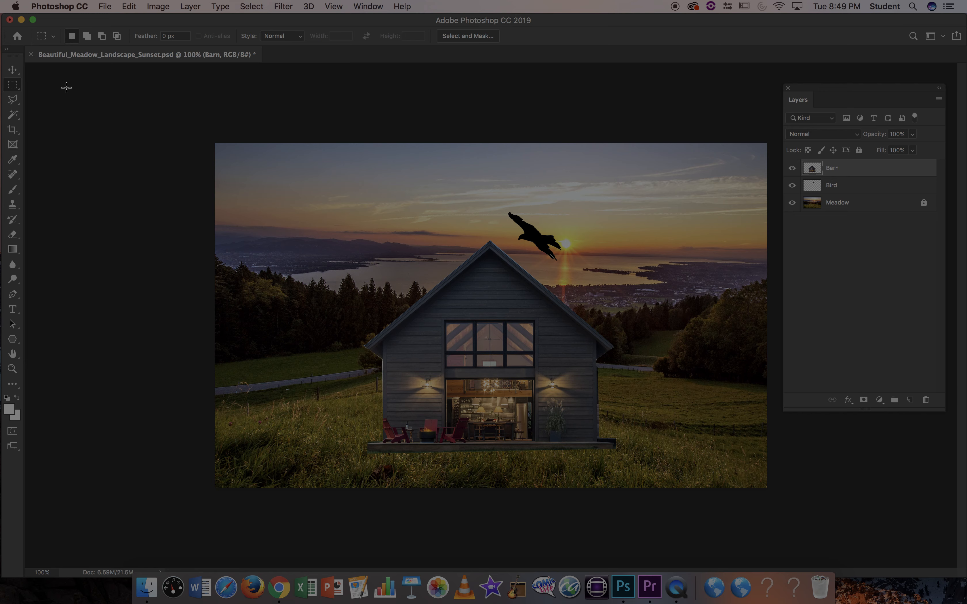
{"action": "left_click", "coordinate": [13, 70]}
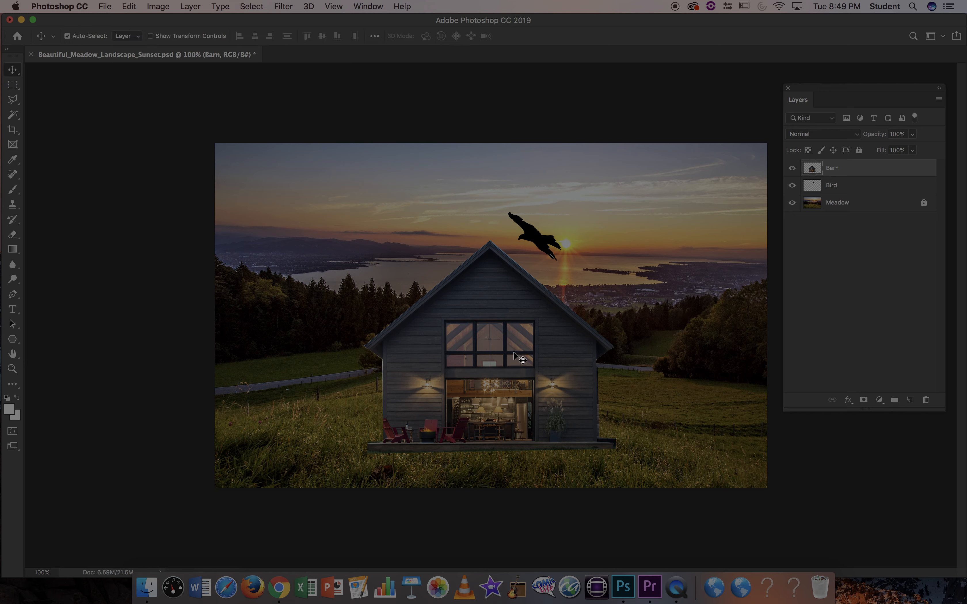
{"action": "left_click", "coordinate": [140, 5]}
{"action": "mouse_move", "coordinate": [186, 275]}
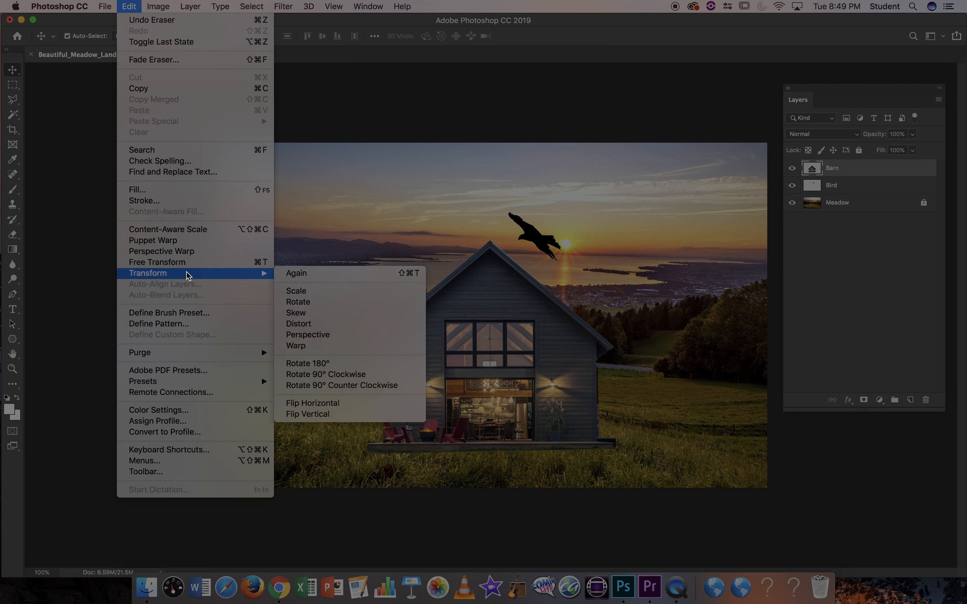
{"action": "left_click", "coordinate": [295, 292]}
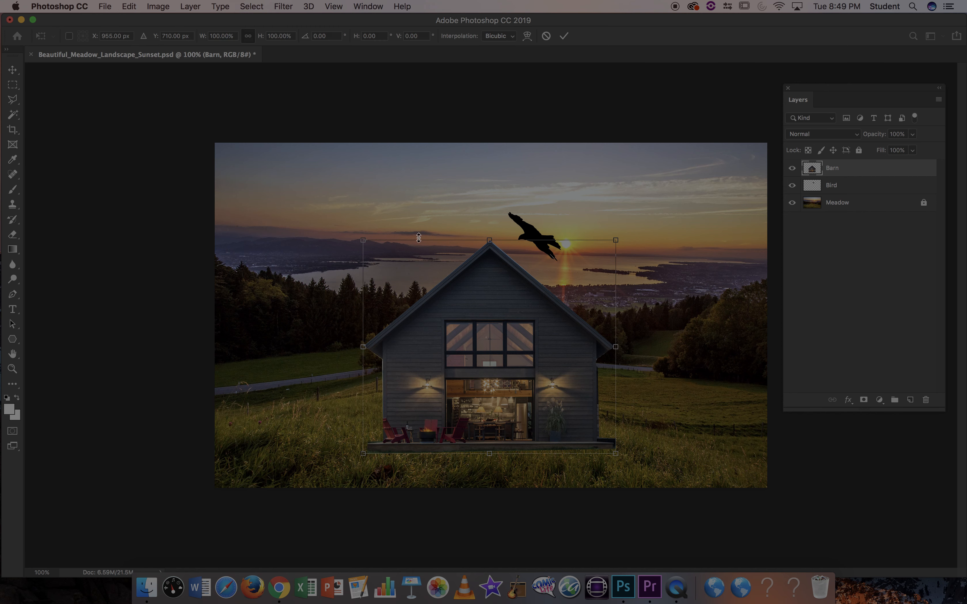
{"action": "left_click_drag", "start_coordinate": [363, 240], "coordinate": [455, 327]}
{"action": "key", "text": "Return"}
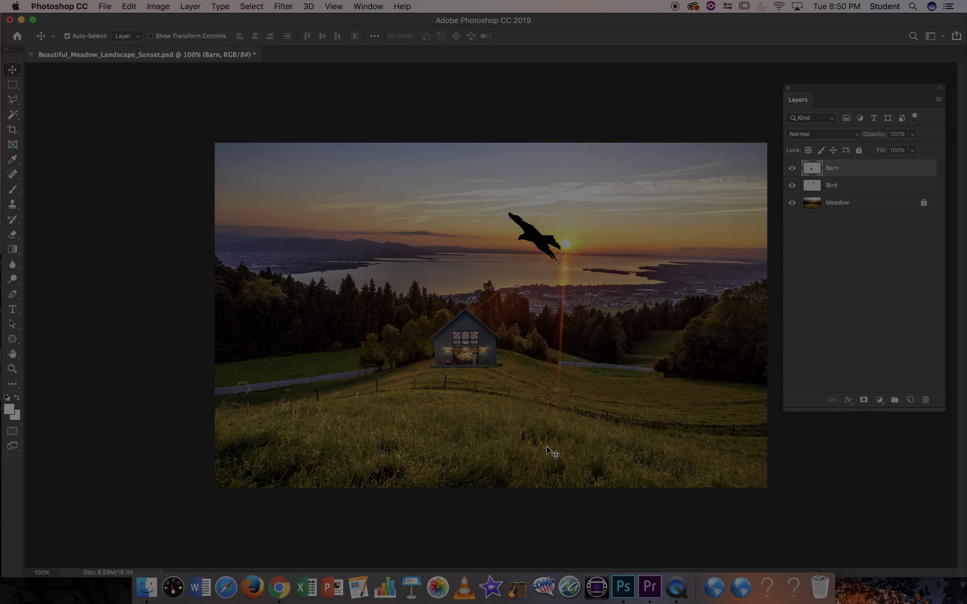
Step: Set the eraser size to 11 px and erase the leftover fringe beneath the front edge of the barn's deck at 800% zoom
{"action": "key", "text": "super+equal"}
{"action": "key", "text": "super+equal"}
{"action": "key", "text": "super+equal"}
{"action": "key", "text": "super+equal"}
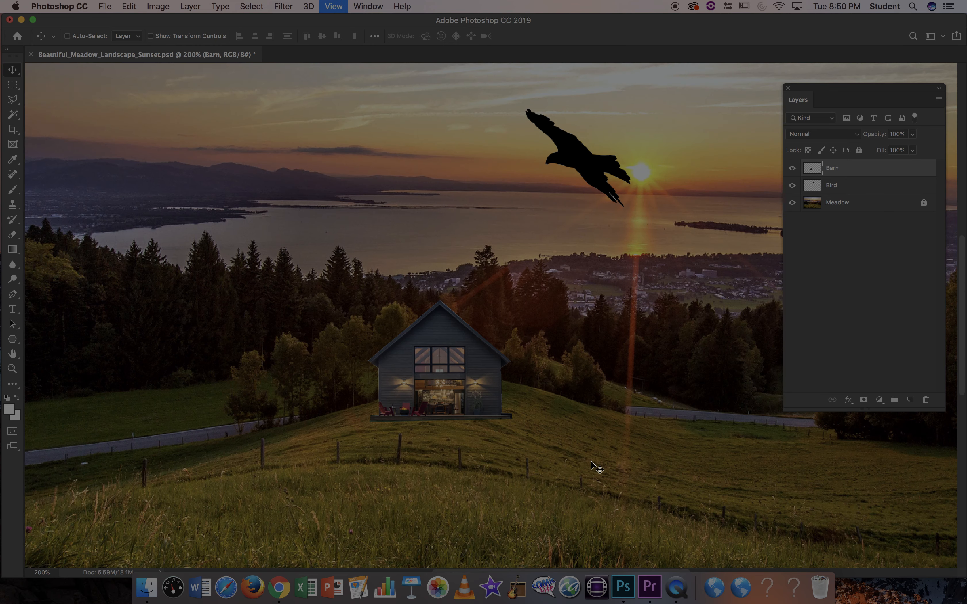
{"action": "scroll", "coordinate": [594, 464], "scroll_direction": "down", "scroll_amount": 5}
{"action": "scroll", "coordinate": [594, 464], "scroll_direction": "left", "scroll_amount": 3}
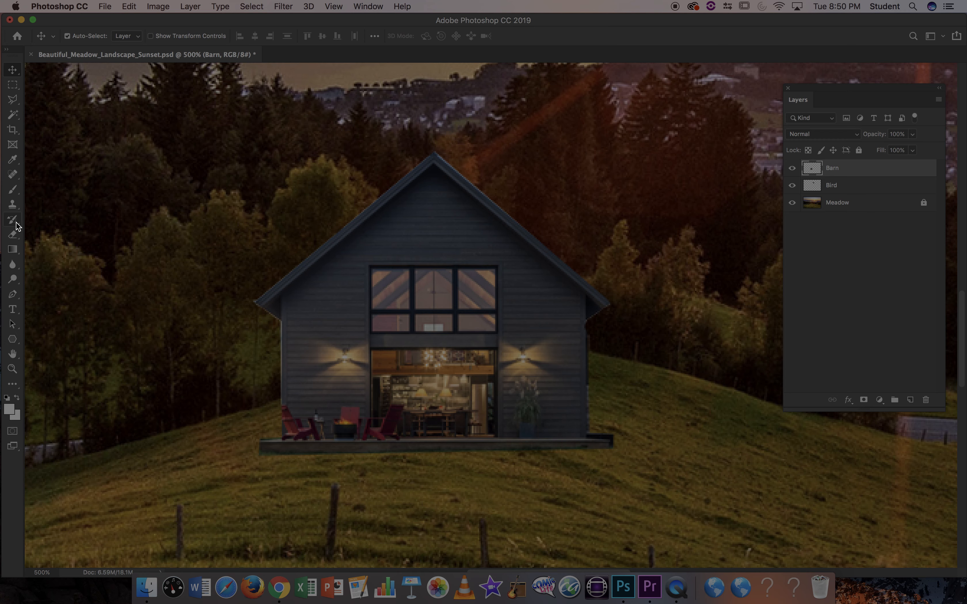
{"action": "left_click", "coordinate": [13, 235]}
{"action": "scroll", "coordinate": [164, 329], "scroll_direction": "down", "scroll_amount": 3}
{"action": "scroll", "coordinate": [163, 329], "scroll_direction": "down", "scroll_amount": 1}
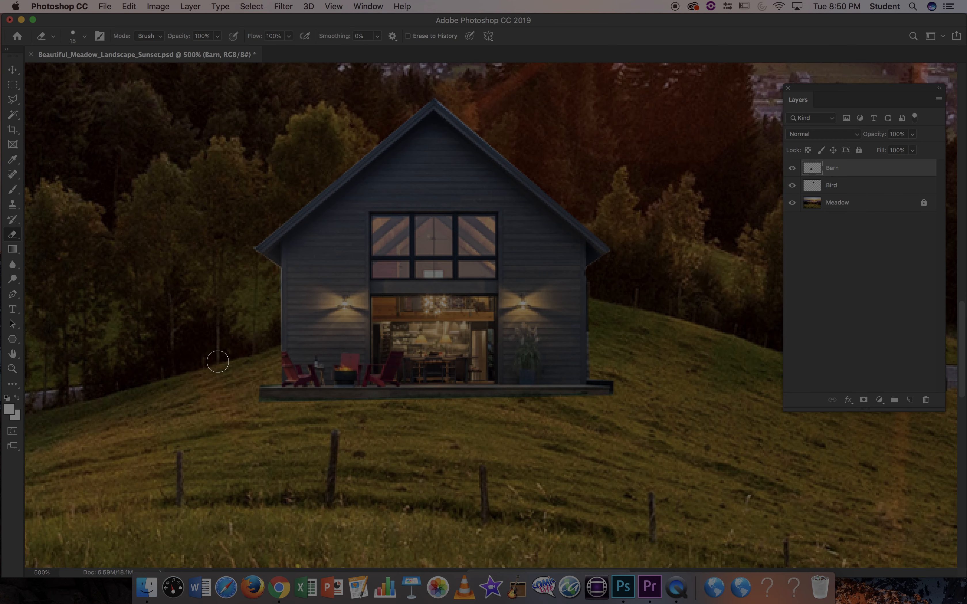
{"action": "scroll", "coordinate": [217, 361], "scroll_direction": "down", "scroll_amount": 2}
{"action": "scroll", "coordinate": [218, 361], "scroll_direction": "left", "scroll_amount": 1}
{"action": "key", "text": "super+equal"}
{"action": "key", "text": "super+equal"}
{"action": "key", "text": "super+equal"}
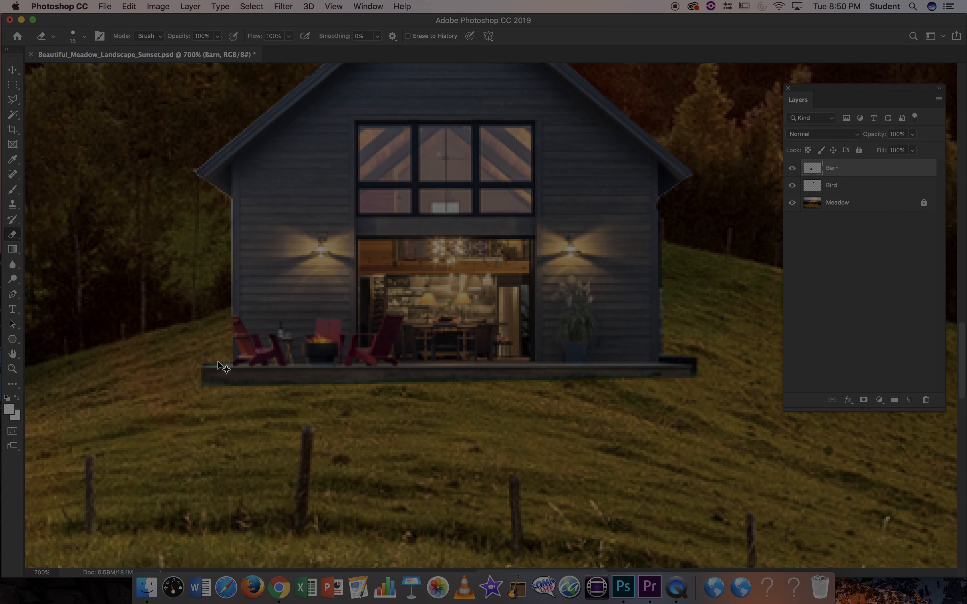
{"action": "scroll", "coordinate": [218, 362], "scroll_direction": "down", "scroll_amount": 4}
{"action": "scroll", "coordinate": [218, 362], "scroll_direction": "left", "scroll_amount": 2}
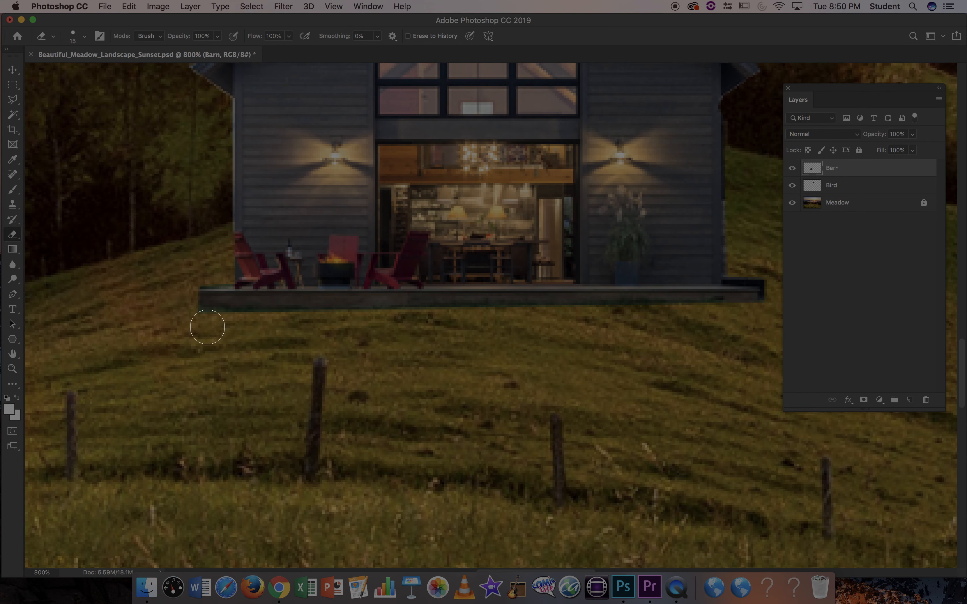
{"action": "left_click", "coordinate": [83, 32]}
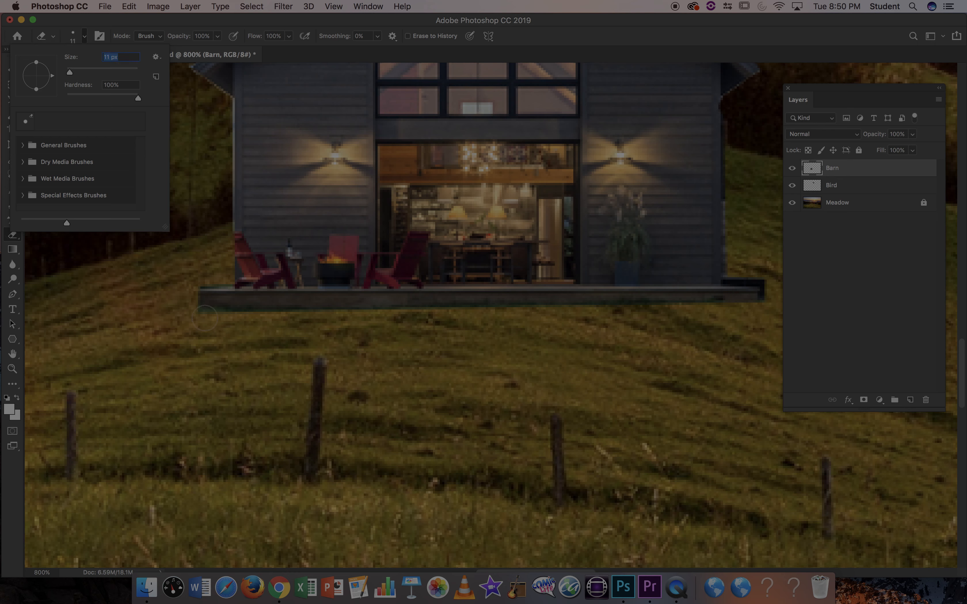
{"action": "left_click", "coordinate": [214, 323]}
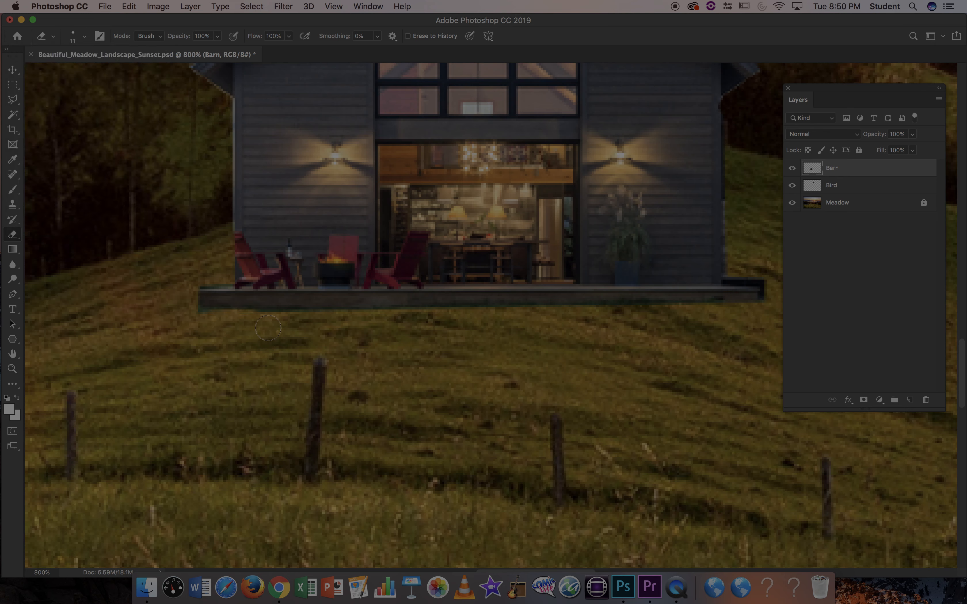
{"action": "left_click_drag", "start_coordinate": [328, 317], "coordinate": [587, 319]}
Step: Erase the dark piece projecting from the deck's right end and touch up its left end
{"action": "mouse_move", "coordinate": [653, 320]}
{"action": "left_mouse_down"}
{"action": "mouse_move", "coordinate": [757, 312]}
{"action": "mouse_move", "coordinate": [766, 286]}
{"action": "mouse_move", "coordinate": [771, 294]}
{"action": "mouse_move", "coordinate": [772, 277]}
{"action": "mouse_move", "coordinate": [759, 271]}
{"action": "mouse_move", "coordinate": [764, 331]}
{"action": "mouse_move", "coordinate": [754, 266]}
{"action": "mouse_move", "coordinate": [749, 280]}
{"action": "mouse_move", "coordinate": [781, 339]}
{"action": "mouse_move", "coordinate": [749, 283]}
{"action": "left_mouse_up"}
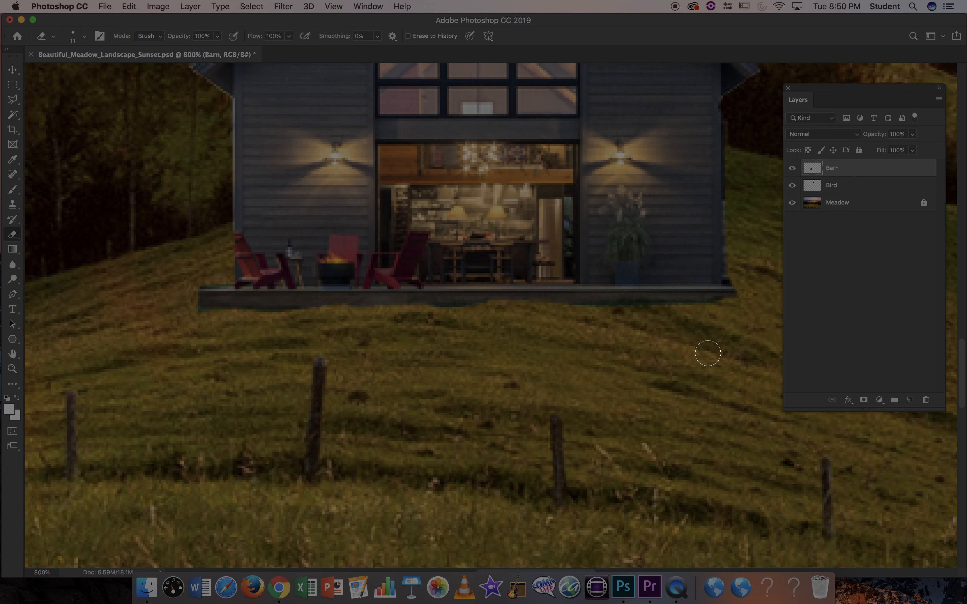
{"action": "mouse_move", "coordinate": [186, 285]}
{"action": "left_mouse_down"}
{"action": "mouse_move", "coordinate": [210, 279]}
{"action": "mouse_move", "coordinate": [185, 288]}
{"action": "left_mouse_up"}
{"action": "key", "text": "super+minus"}
{"action": "key", "text": "super+minus"}
{"action": "key", "text": "super+minus"}
{"action": "key", "text": "super+minus"}
{"action": "key", "text": "super+minus"}
{"action": "key", "text": "super+minus"}
{"action": "key", "text": "super+minus"}
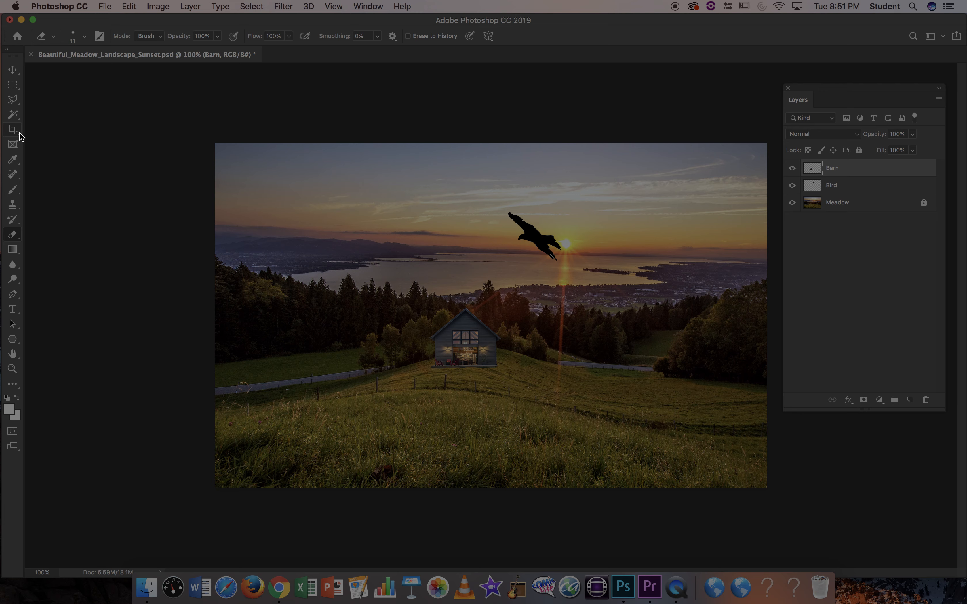
Step: Add a text layer in the sky reading "Sunset by the Barn", replacing the placeholder text
{"action": "left_click", "coordinate": [15, 314]}
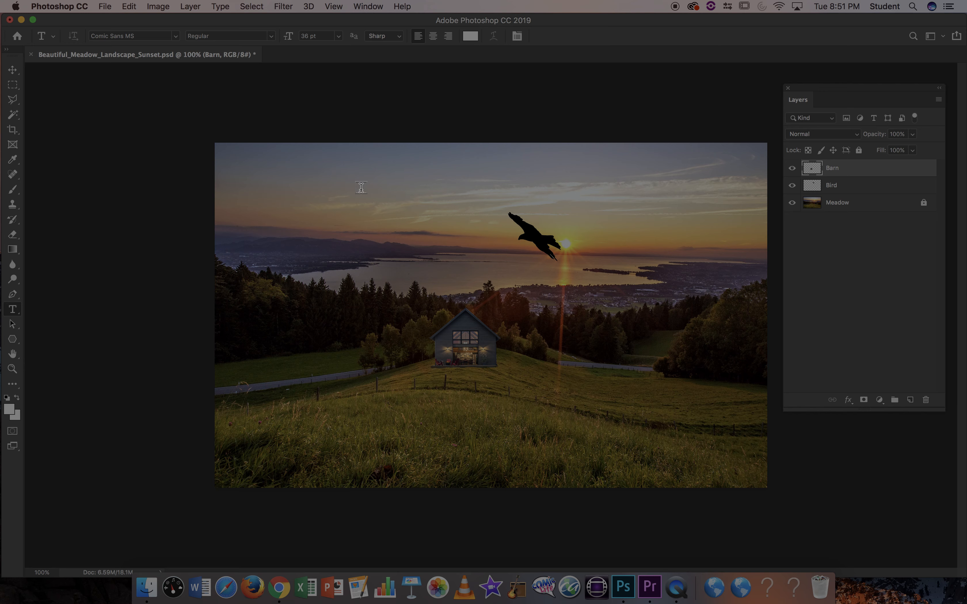
{"action": "left_click", "coordinate": [362, 196]}
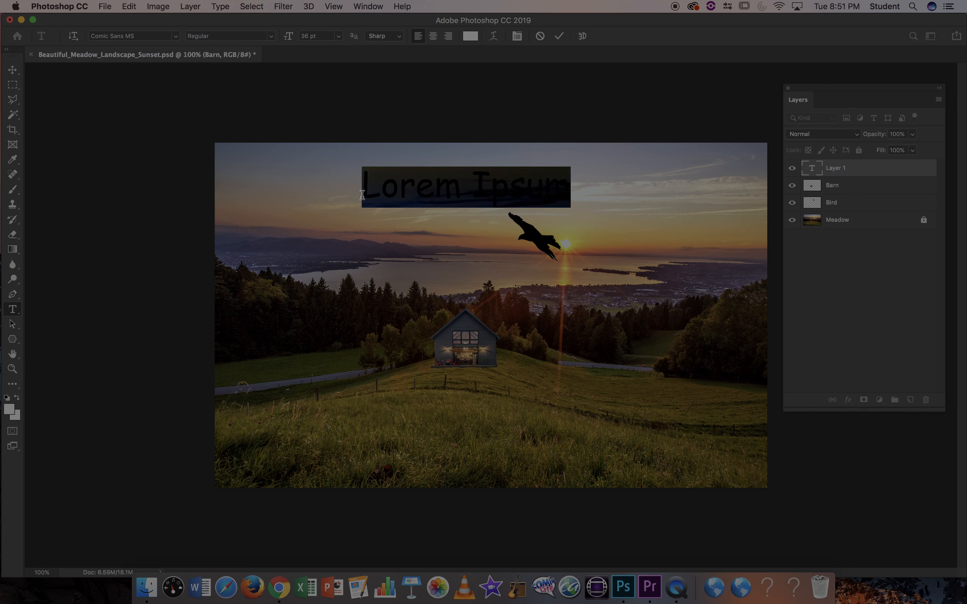
{"action": "left_click", "coordinate": [440, 201]}
{"action": "left_click_drag", "start_coordinate": [563, 190], "coordinate": [472, 186]}
{"action": "key", "text": "BackSpace"}
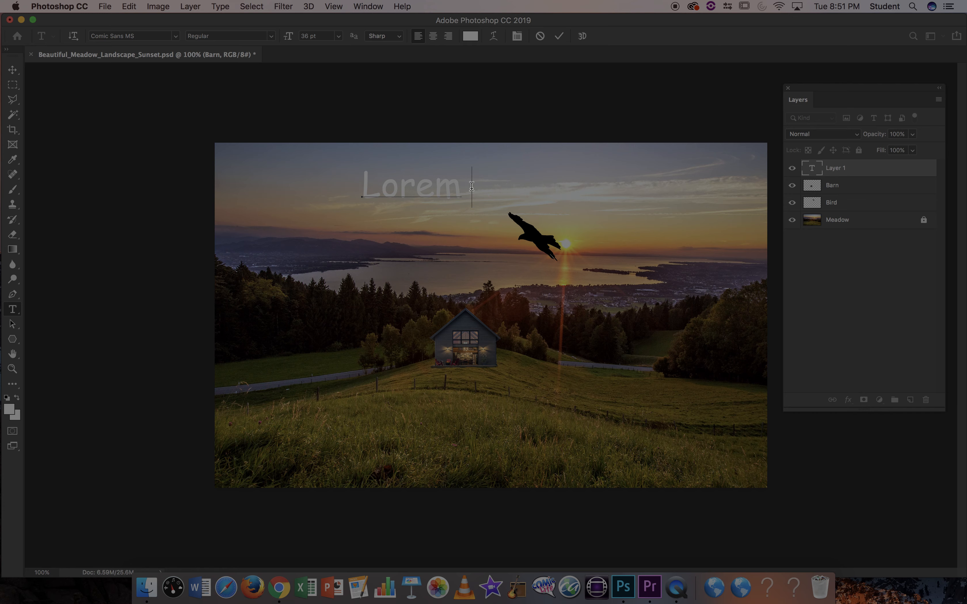
{"action": "key", "text": "BackSpace"}
{"action": "key", "text": "BackSpace"}
{"action": "key", "text": "BackSpace"}
{"action": "key", "text": "BackSpace"}
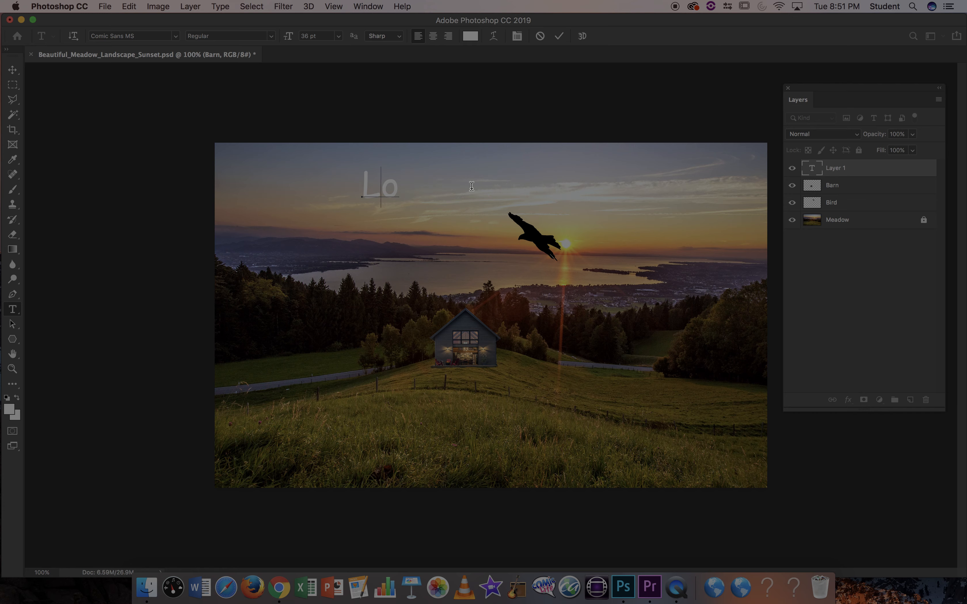
{"action": "key", "text": "BackSpace"}
{"action": "type", "text": "Sunset by the R"}
{"action": "type", "text": "arn"}
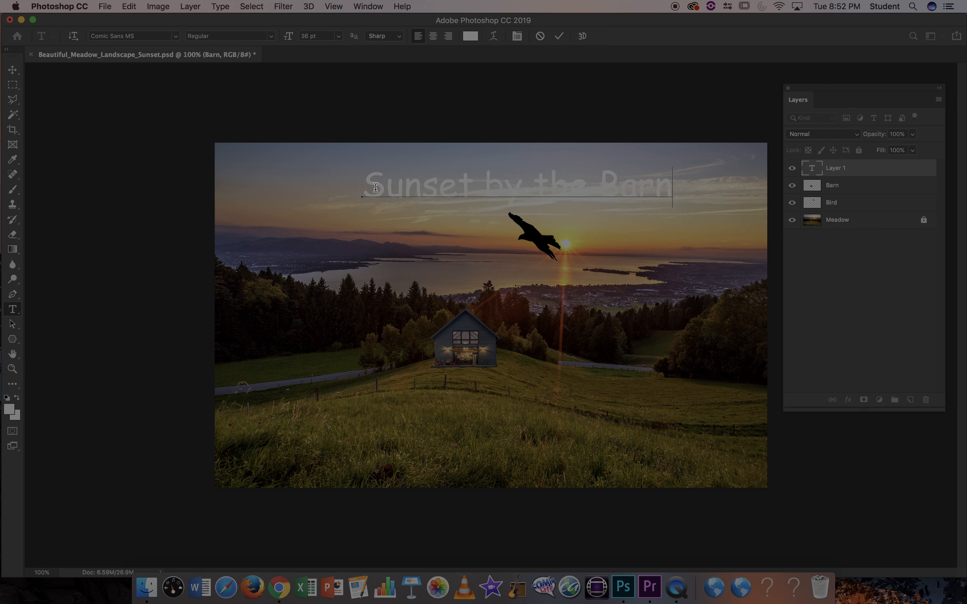
Step: Change the font of the whole "Sunset by the Barn" title to Arial Black
{"action": "left_click_drag", "start_coordinate": [365, 186], "coordinate": [727, 192]}
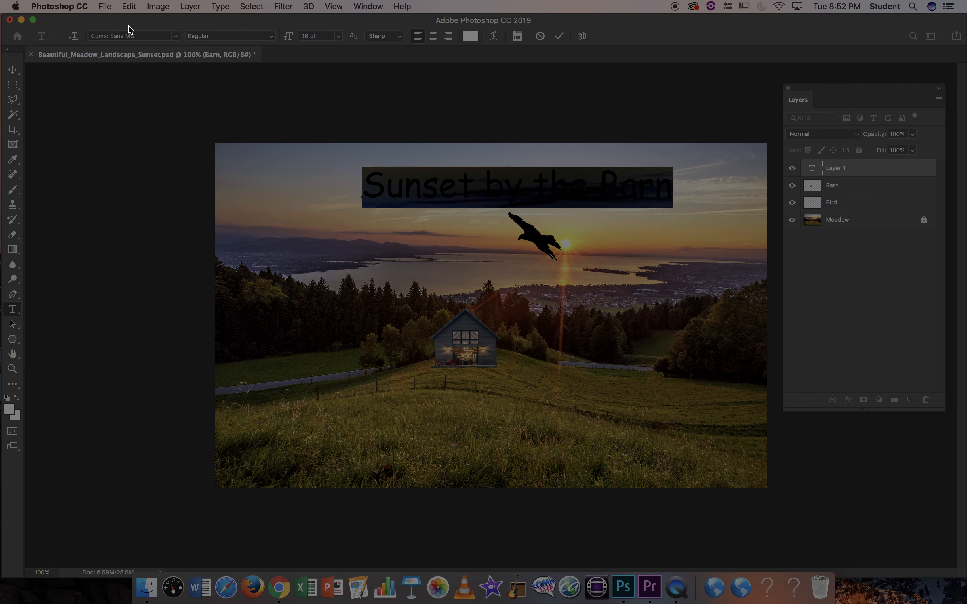
{"action": "left_click", "coordinate": [176, 36]}
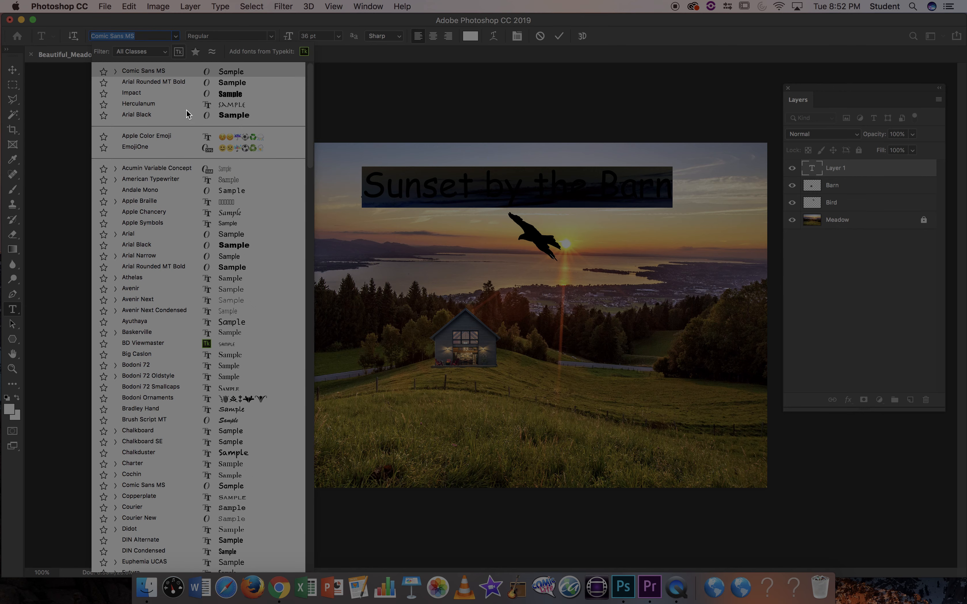
{"action": "left_click", "coordinate": [207, 247]}
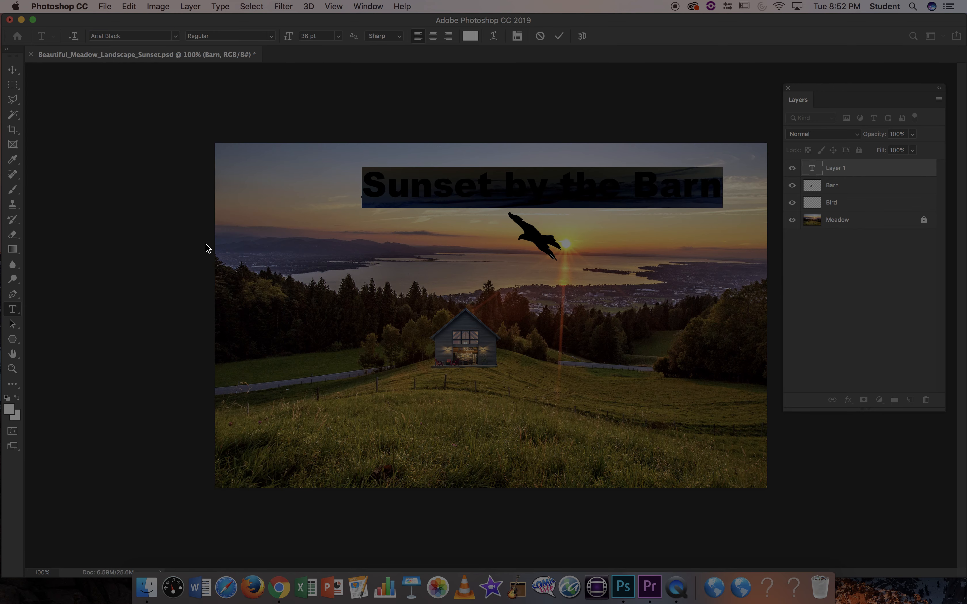
Step: Recolor the title near-black (#0a0604) by sampling the dark trees in the photo
{"action": "left_click", "coordinate": [470, 37]}
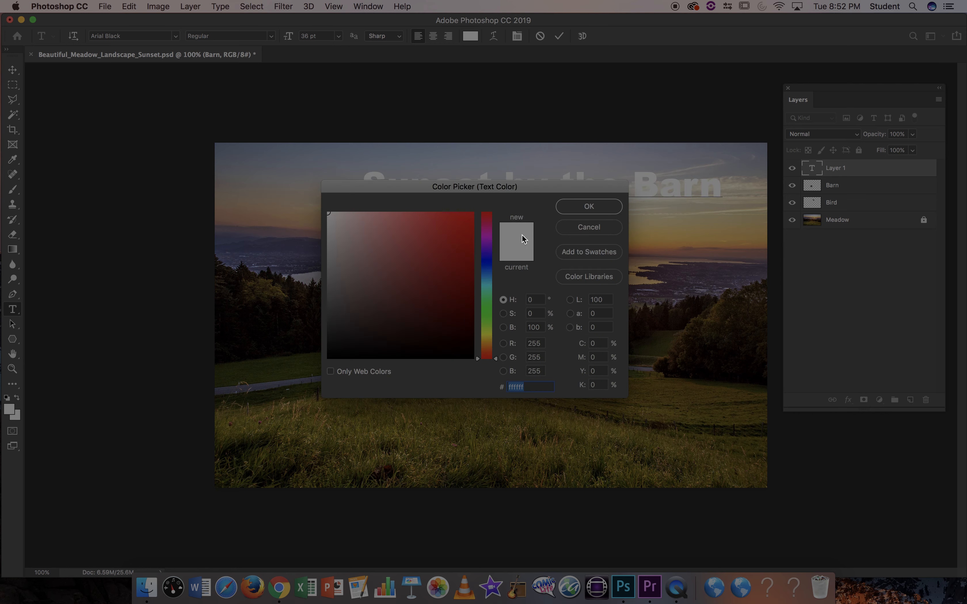
{"action": "left_click_drag", "start_coordinate": [445, 319], "coordinate": [452, 320]}
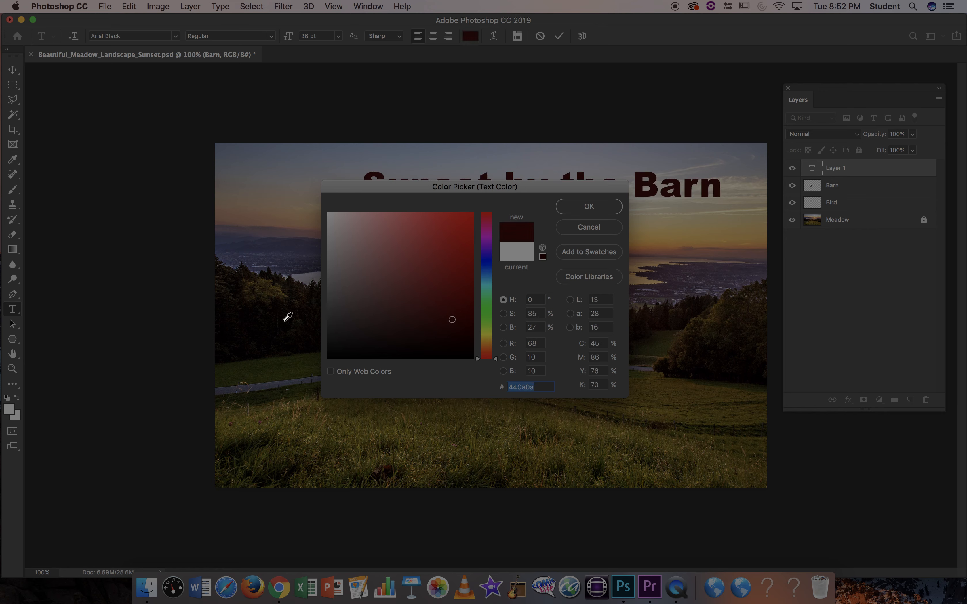
{"action": "left_click", "coordinate": [288, 319]}
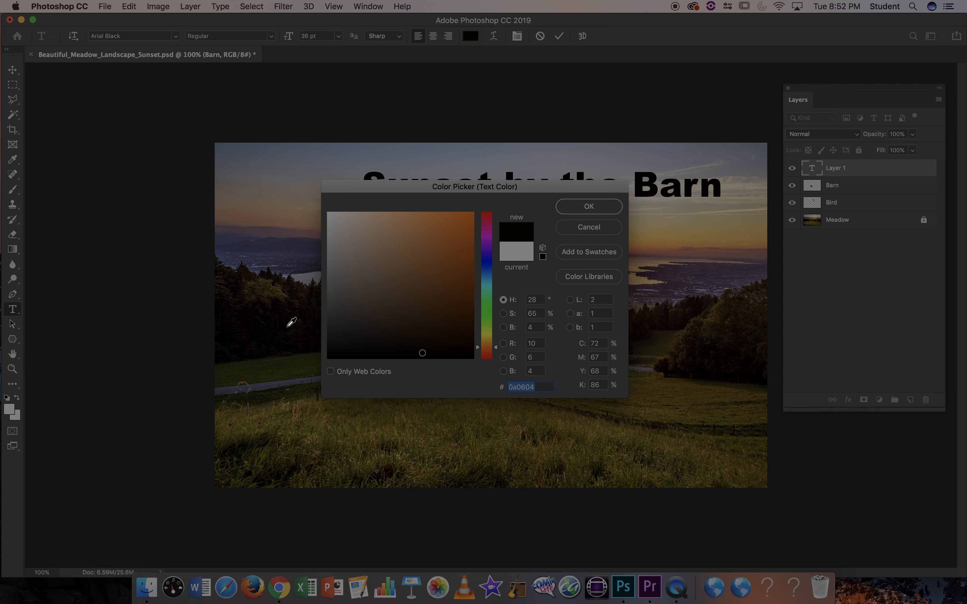
{"action": "left_click", "coordinate": [583, 210]}
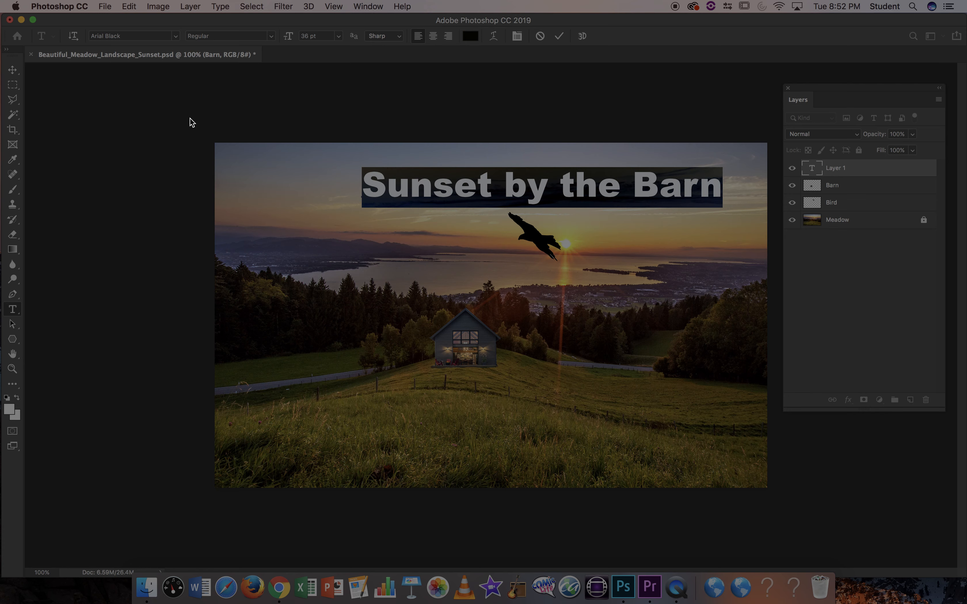
Step: Move the title so it sits roughly centered across the sky, just above the bird
{"action": "left_click", "coordinate": [12, 69]}
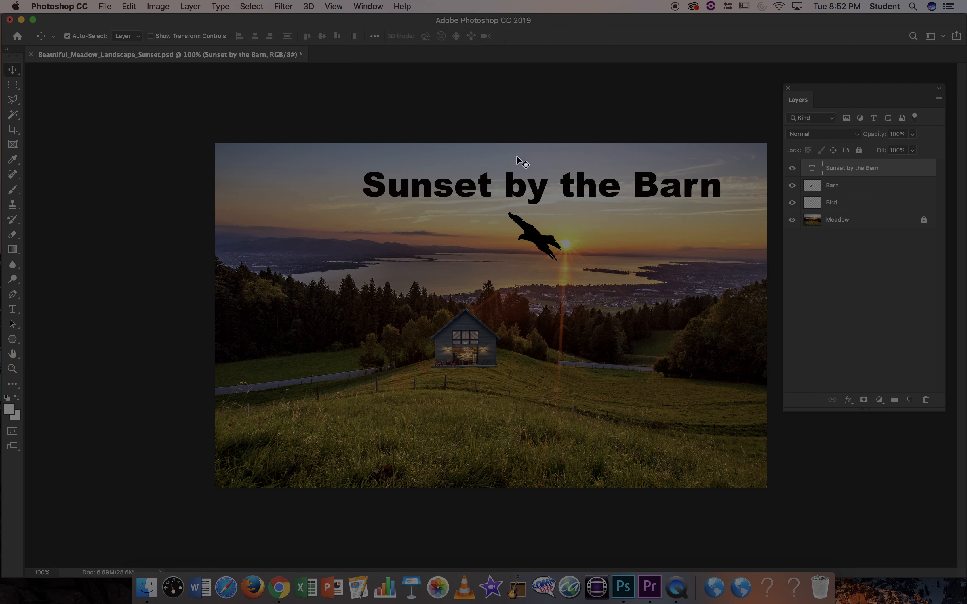
{"action": "left_click_drag", "start_coordinate": [504, 186], "coordinate": [450, 194]}
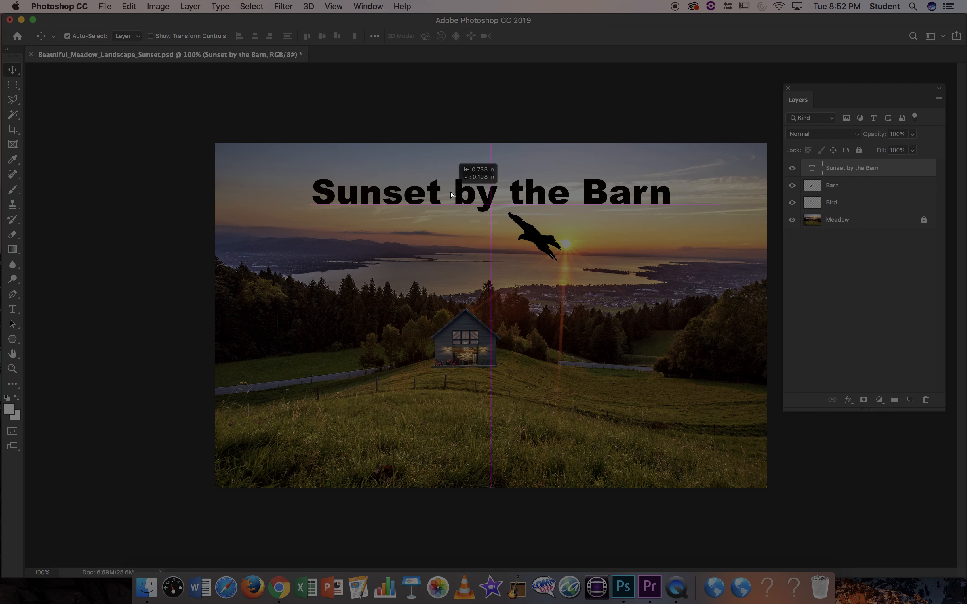
{"action": "left_click_drag", "start_coordinate": [450, 195], "coordinate": [450, 195]}
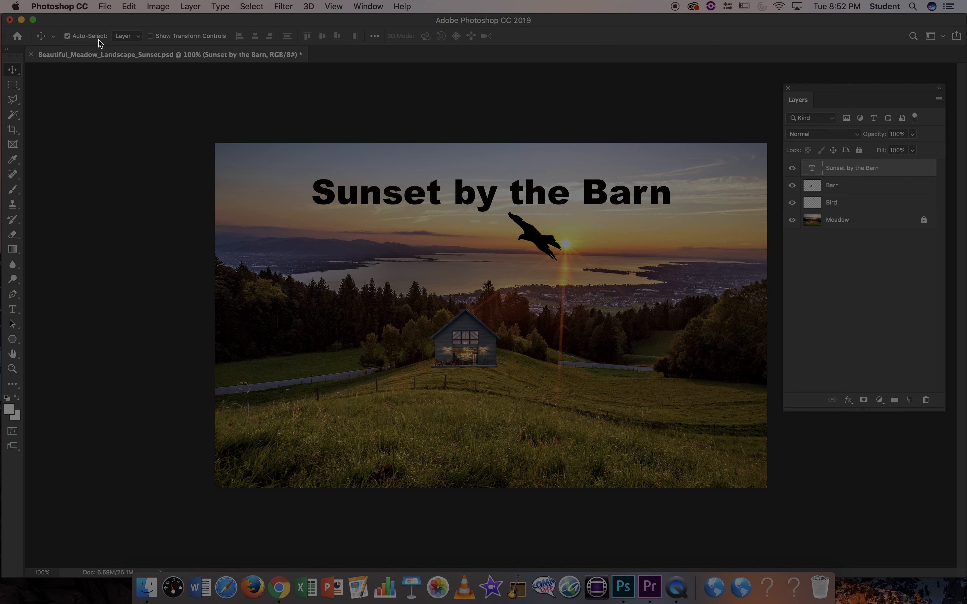
{"action": "mouse_move", "coordinate": [463, 192]}
{"action": "left_mouse_down"}
{"action": "mouse_move", "coordinate": [457, 426]}
{"action": "mouse_move", "coordinate": [458, 186]}
{"action": "mouse_move", "coordinate": [459, 195]}
{"action": "left_mouse_up"}
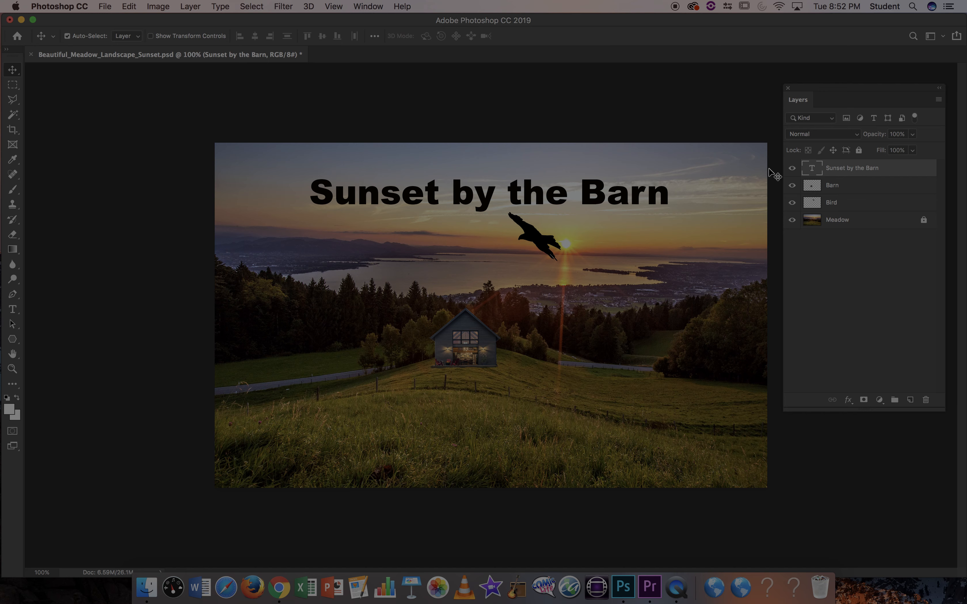
Step: Scale the bird on the Bird layer down to about half its size, keeping it just beside the sun
{"action": "left_click", "coordinate": [846, 208]}
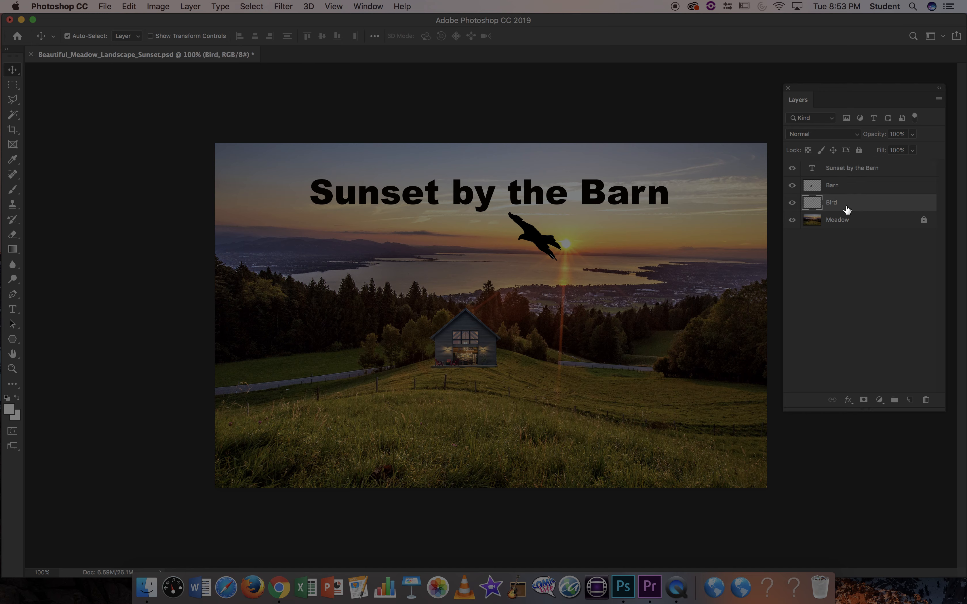
{"action": "key", "text": "super+t"}
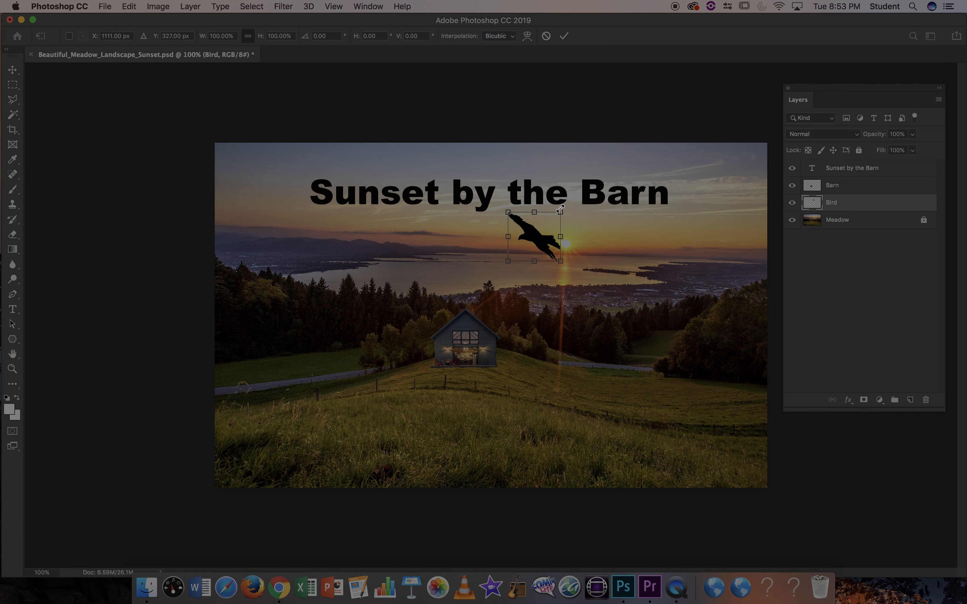
{"action": "left_click_drag", "start_coordinate": [561, 208], "coordinate": [547, 251]}
{"action": "key", "text": "Return"}
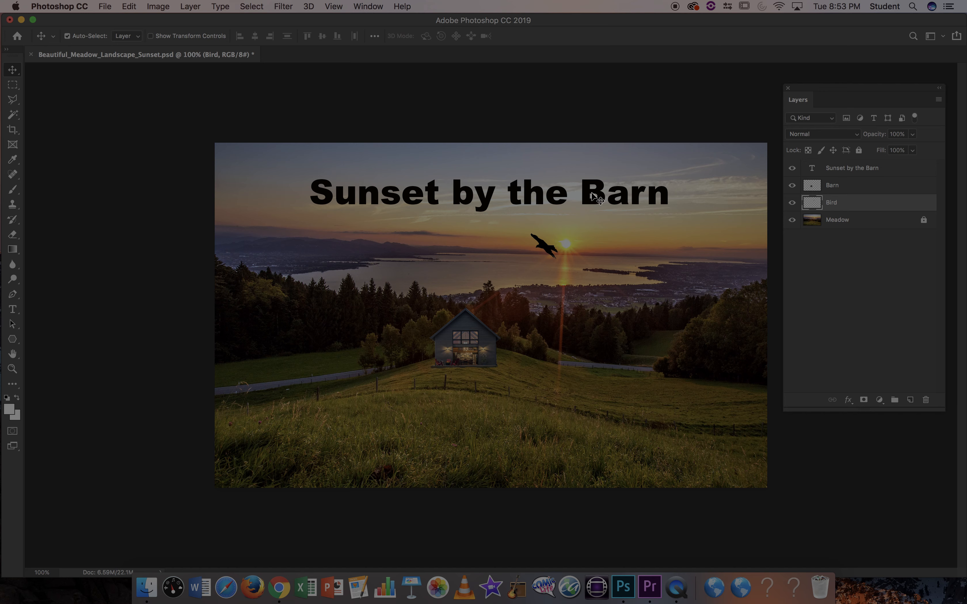
Step: Save the layered PSD with Maximize Compatibility enabled
{"action": "left_click", "coordinate": [105, 6]}
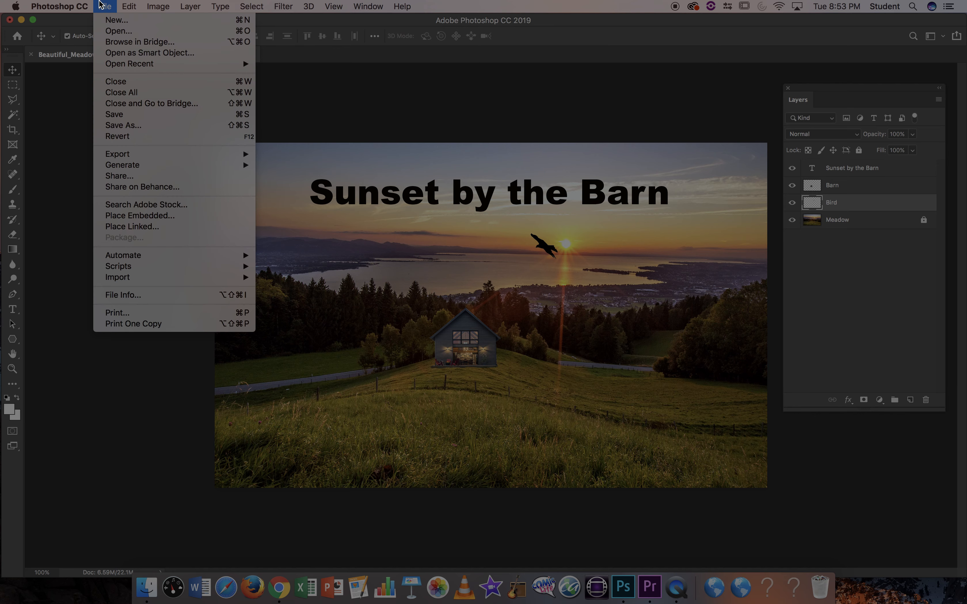
{"action": "left_click", "coordinate": [134, 114]}
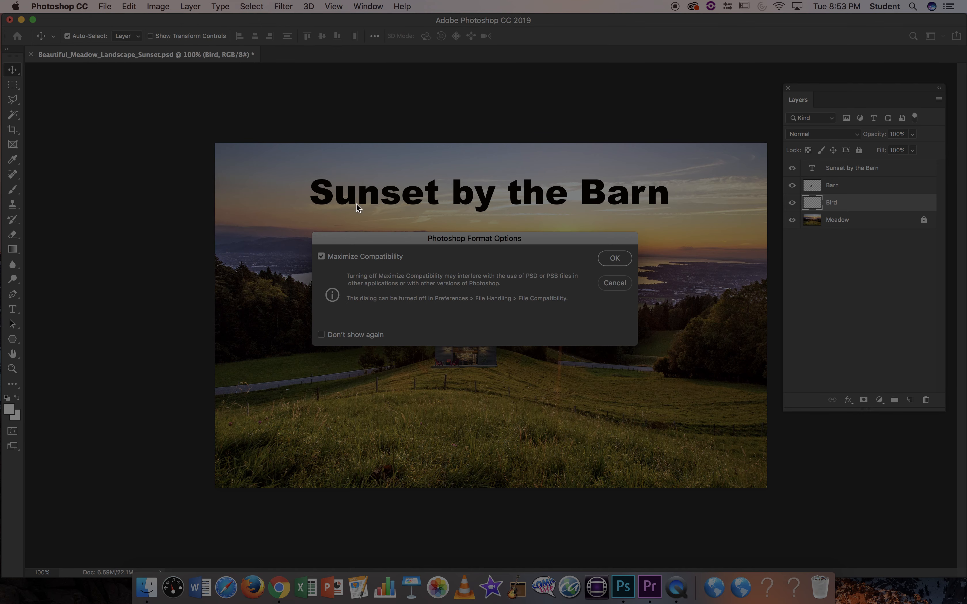
{"action": "left_click", "coordinate": [611, 258]}
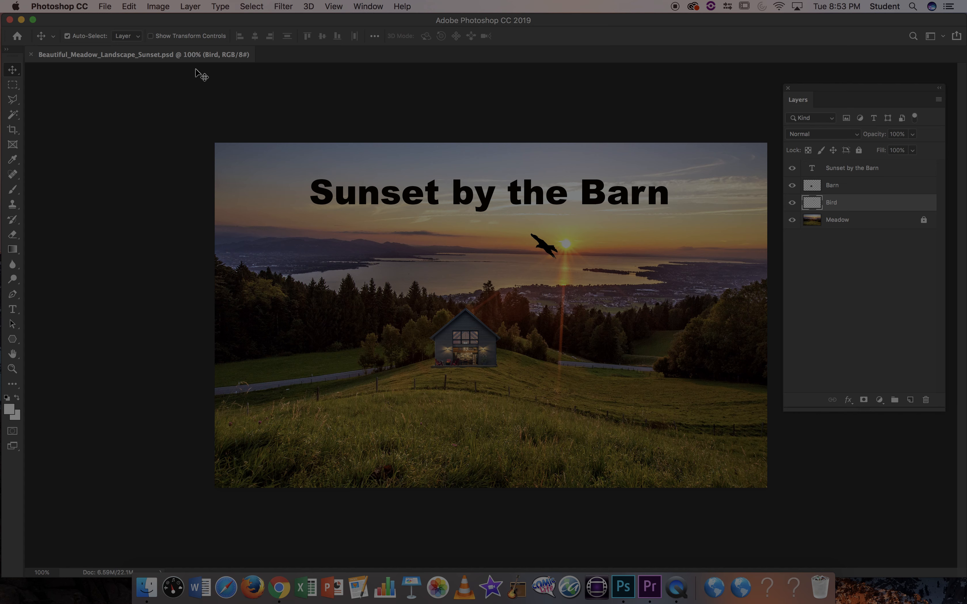
Step: Begin saving a copy of the composition in the Photoshop Practice folder, with JPEG as the format
{"action": "left_click", "coordinate": [105, 5]}
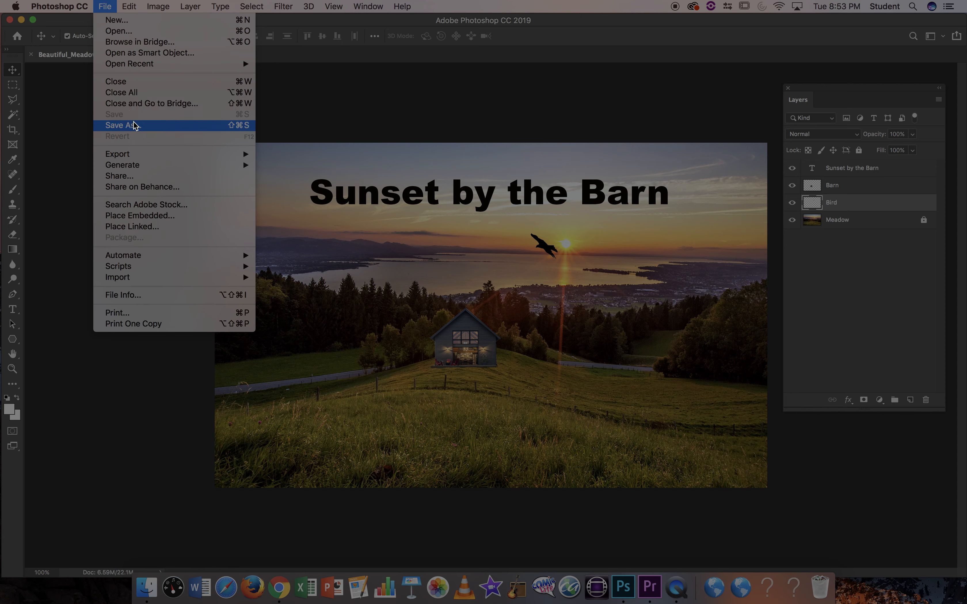
{"action": "left_click", "coordinate": [165, 126]}
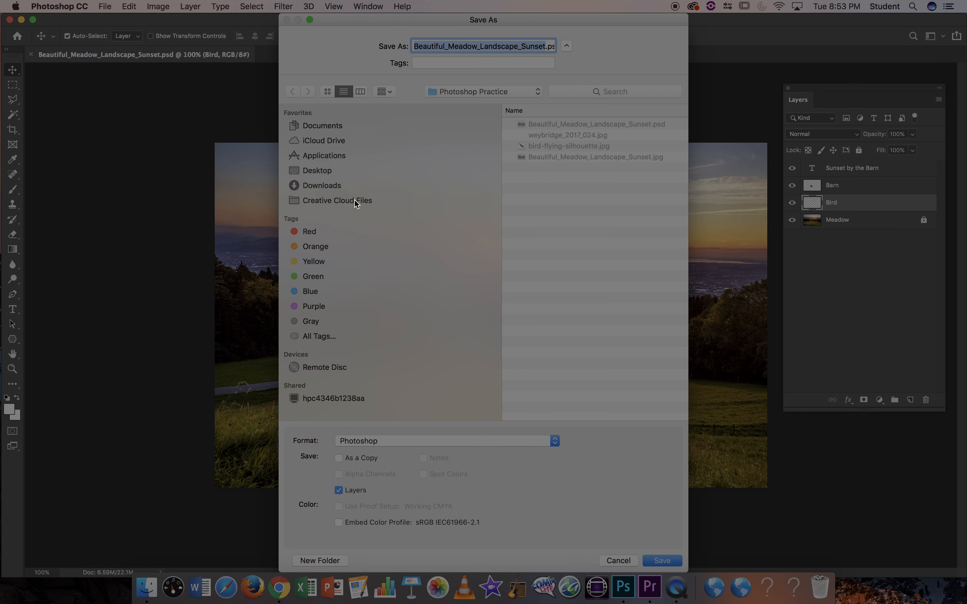
{"action": "left_click", "coordinate": [537, 440]}
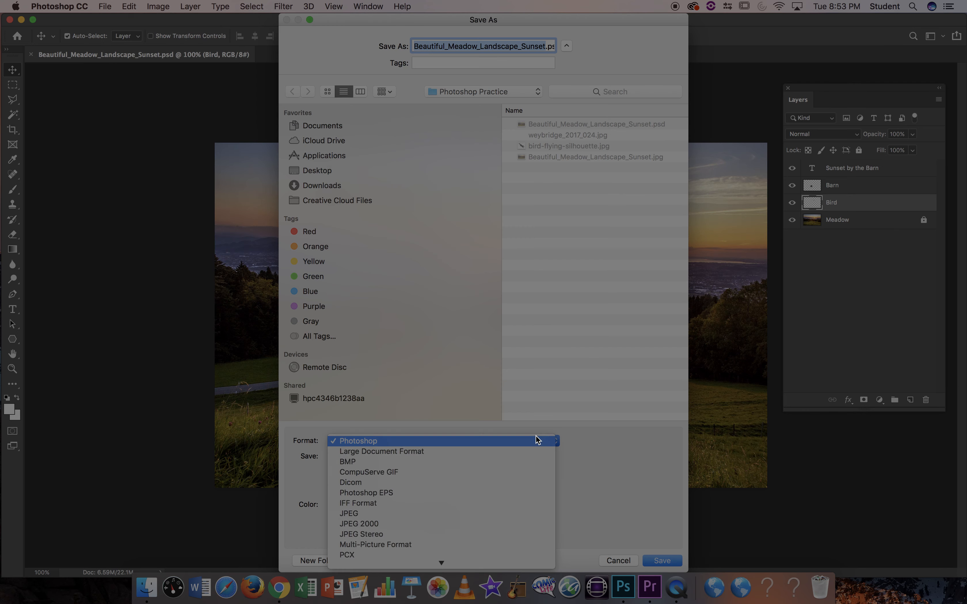
{"action": "left_click", "coordinate": [516, 514]}
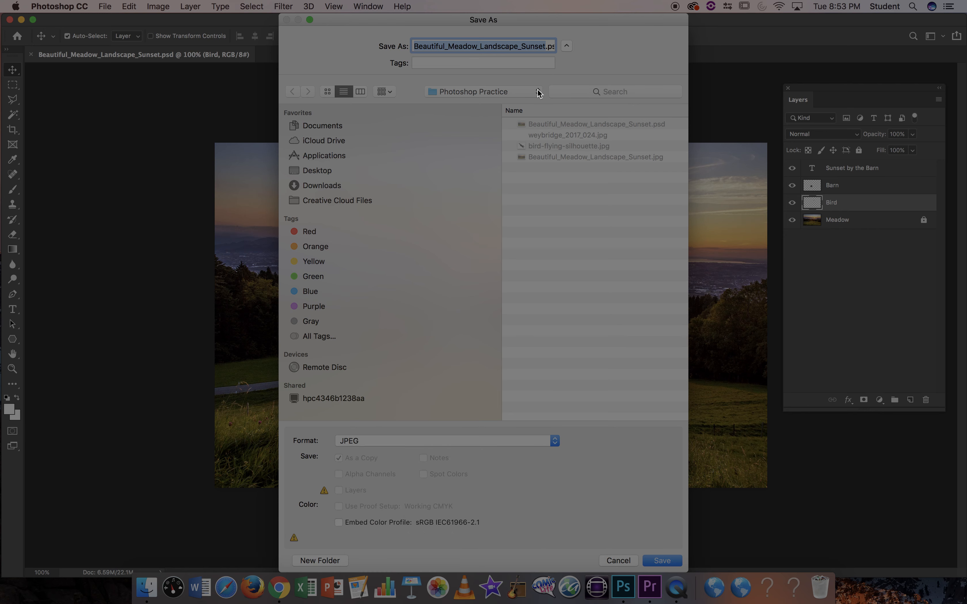
Step: Name the JPEG copy "Sunset_by_the_barn_" plus the author's surname and "_Final", keeping the .jpg extension, and save it
{"action": "left_click", "coordinate": [546, 46]}
{"action": "type", "text": "_F"}
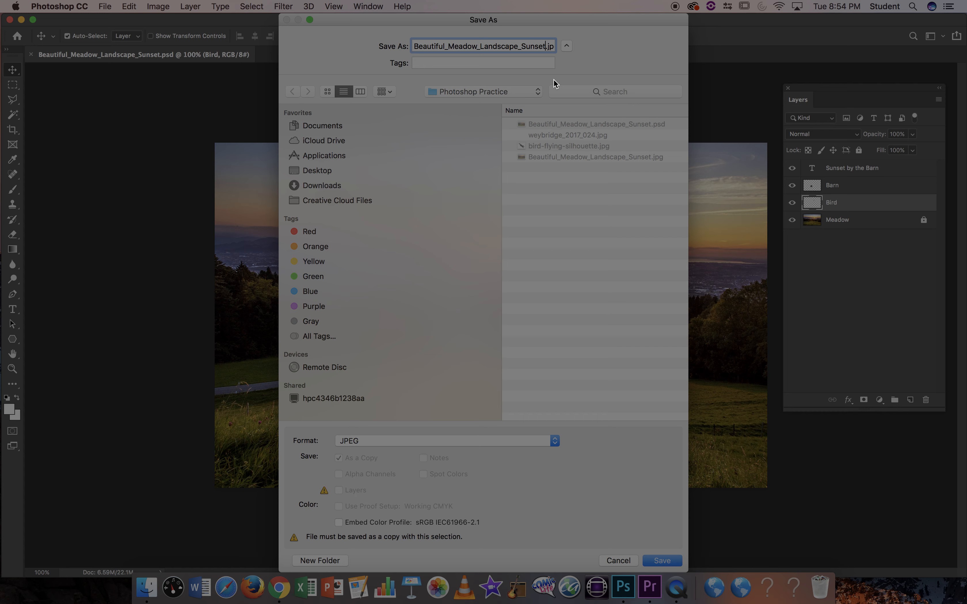
{"action": "type", "text": "inal"}
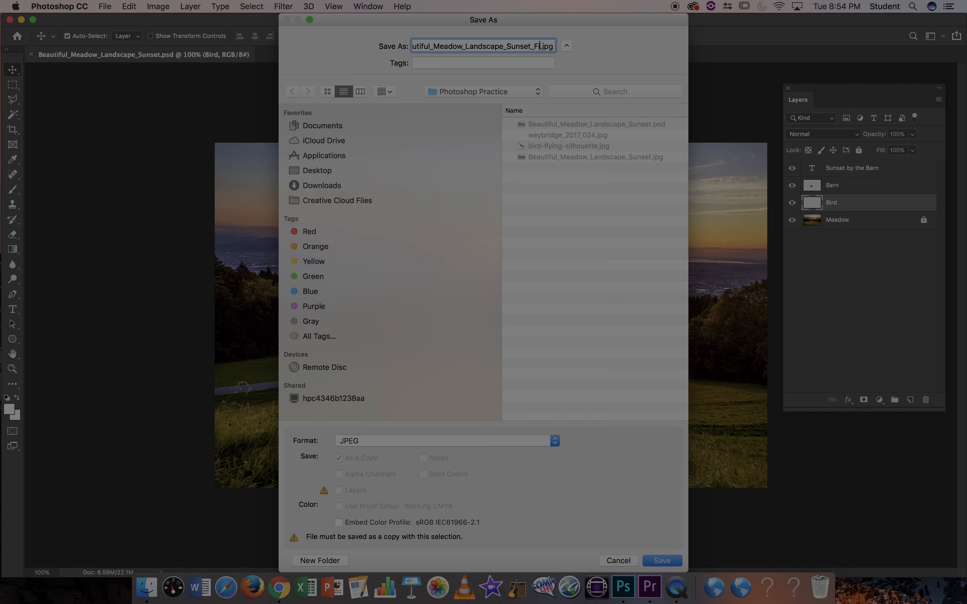
{"action": "left_click_drag", "start_coordinate": [533, 46], "coordinate": [392, 48]}
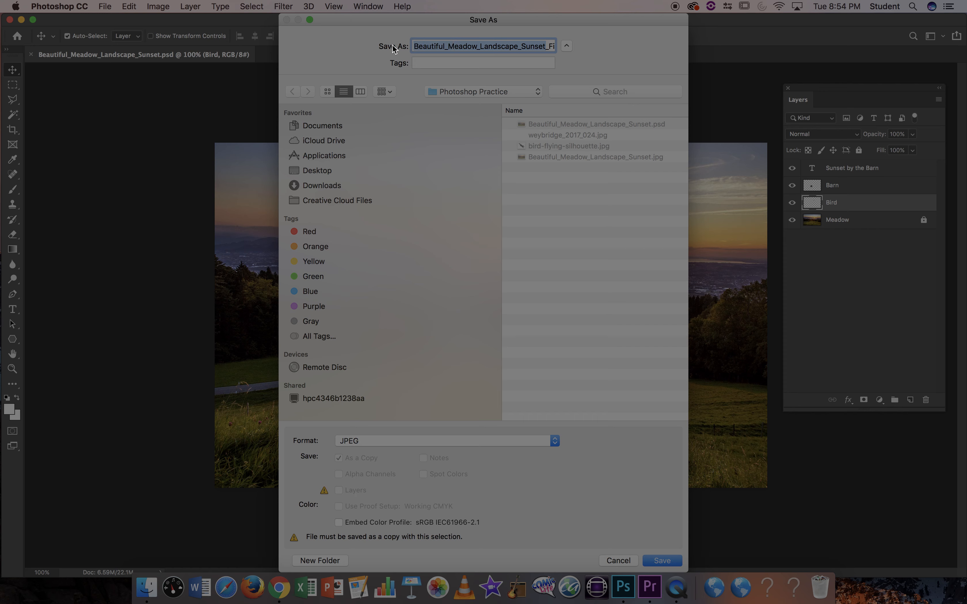
{"action": "type", "text": "Sunset_by_the"}
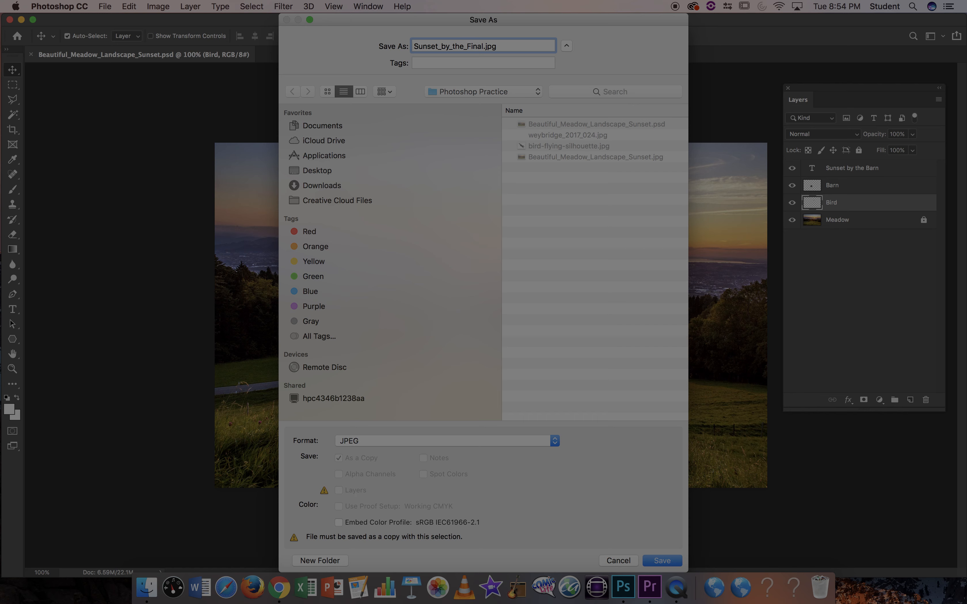
{"action": "type", "text": "_barn_Pickering_"}
{"action": "left_click", "coordinate": [657, 560]}
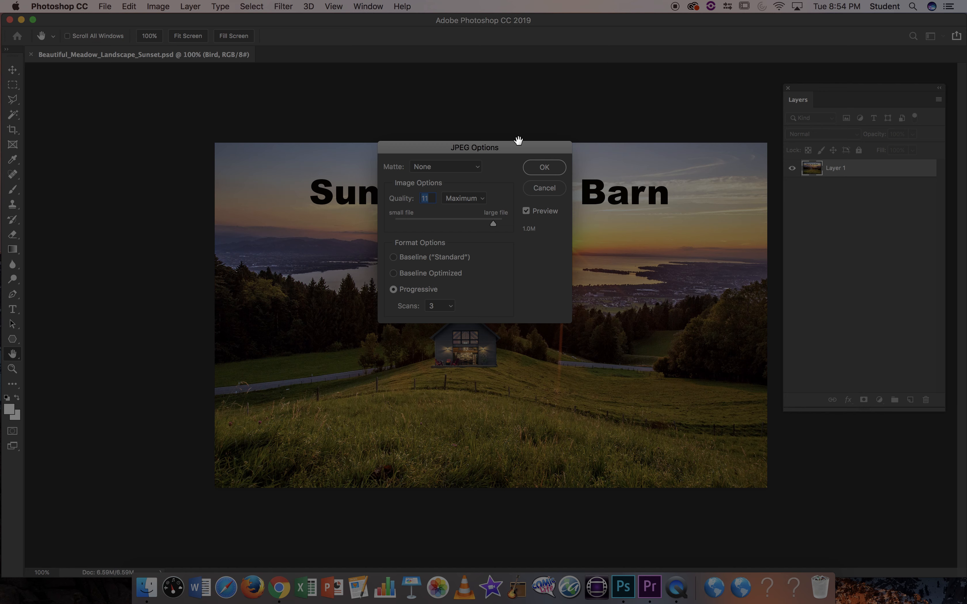
Step: Export the JPEG at the highest quality, largest file size, with the Baseline Optimized format option
{"action": "left_click_drag", "start_coordinate": [495, 225], "coordinate": [528, 227]}
{"action": "left_click", "coordinate": [403, 276]}
{"action": "left_click", "coordinate": [545, 171]}
Step: Switch to Finder and compare previews of Beautiful_Meadow_Landscape_Sunset.jpg and Beautiful_Meadow_Landscape_Sunset.psd in the Photoshop Practice folder
{"action": "left_click", "coordinate": [146, 587]}
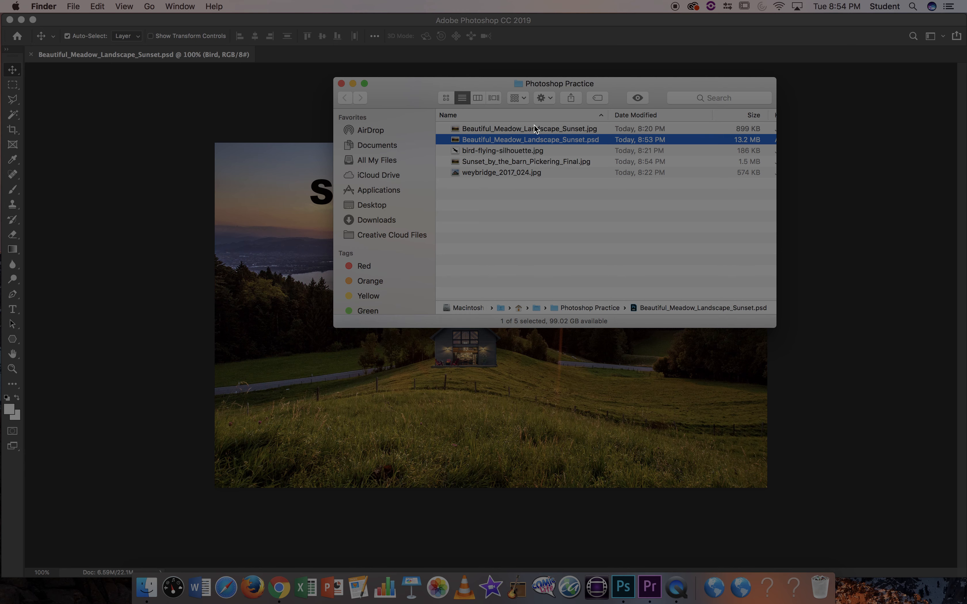
{"action": "left_click", "coordinate": [592, 128]}
{"action": "left_click", "coordinate": [638, 97]}
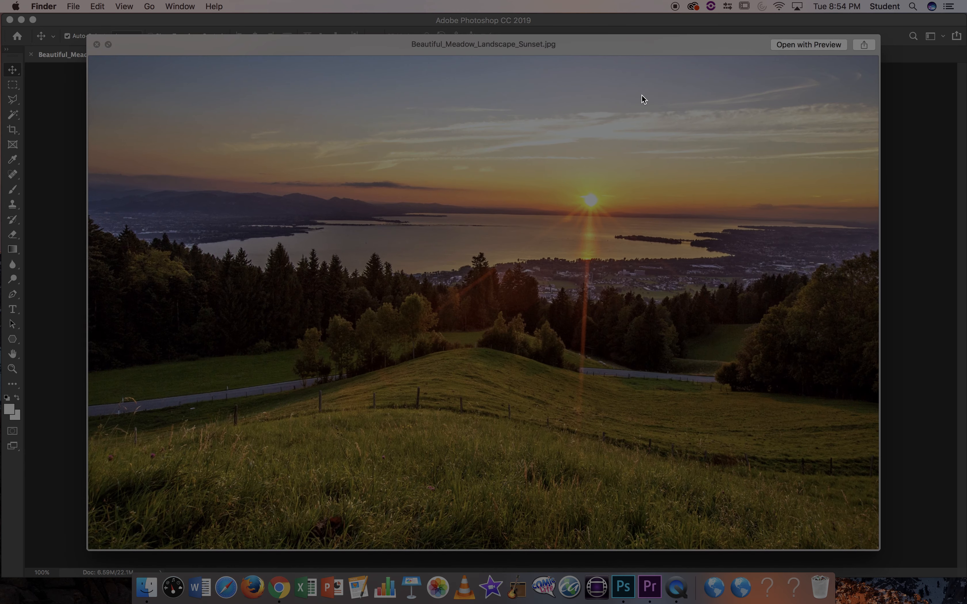
{"action": "key", "text": "Down"}
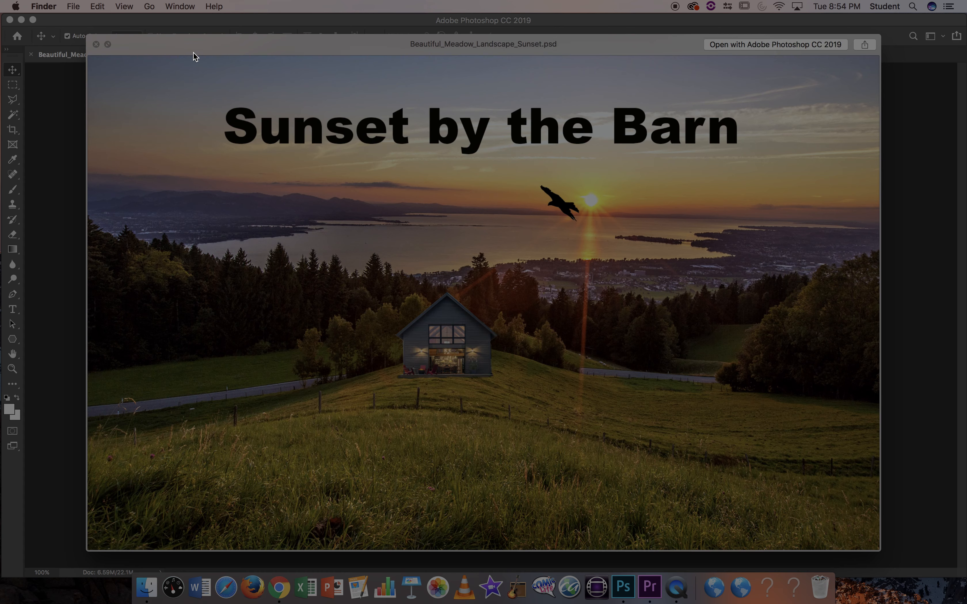
{"action": "key", "text": "Up"}
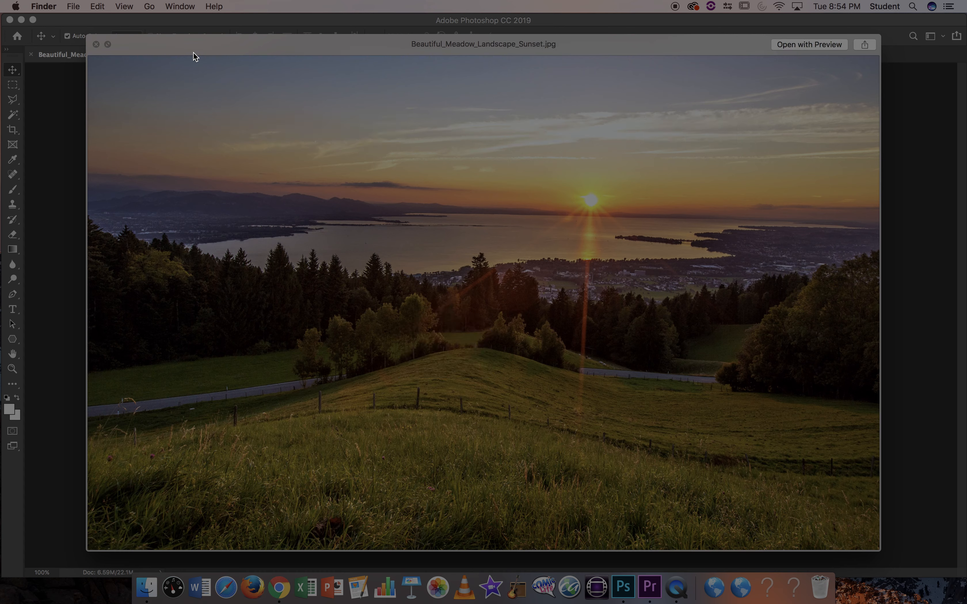
{"action": "key", "text": "Down"}
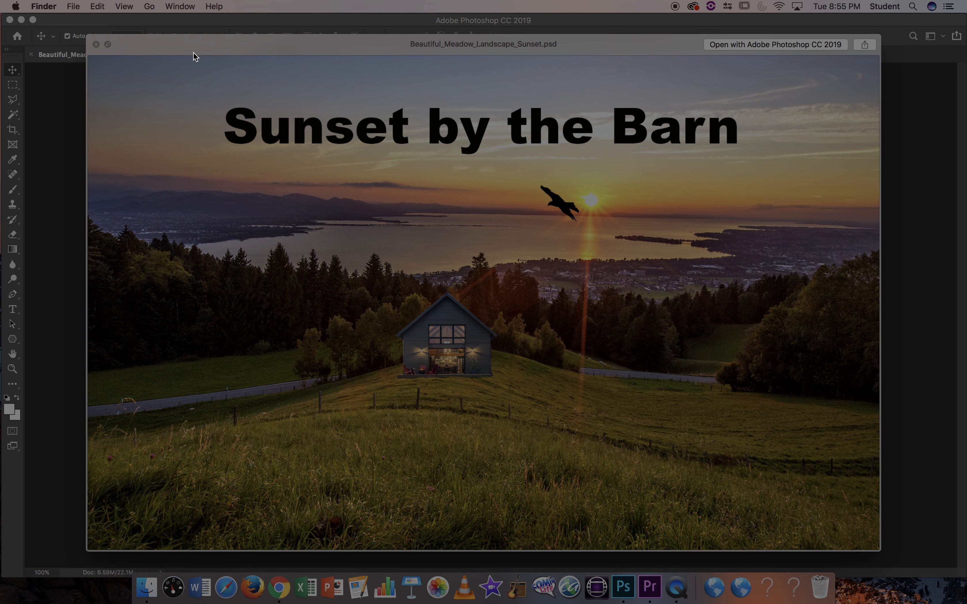
Step: Preview the exported final JPEG of the barn sunset to check the finished image, and close the preview
{"action": "key", "text": "Down"}
{"action": "key", "text": "Down"}
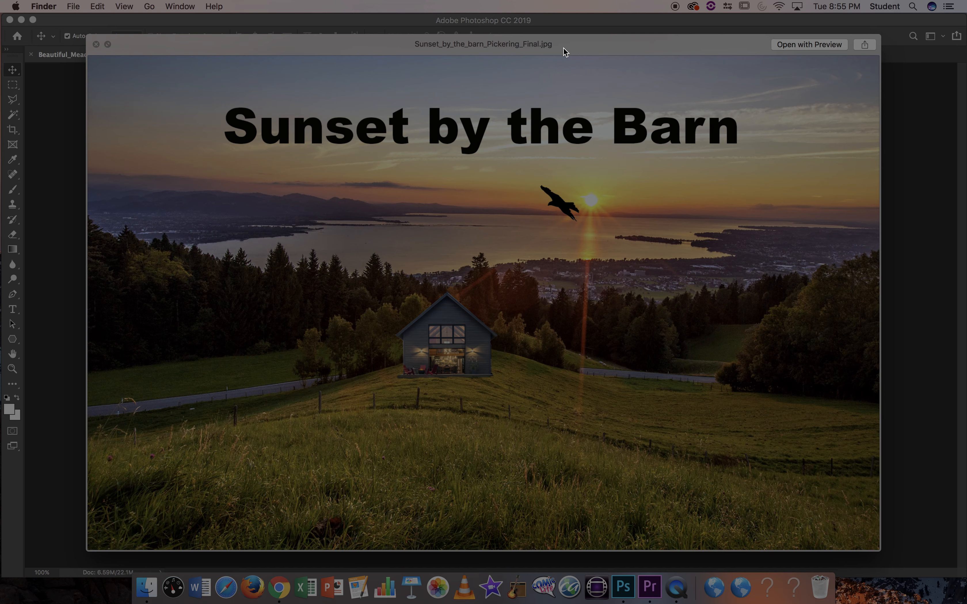
{"action": "left_click", "coordinate": [95, 44]}
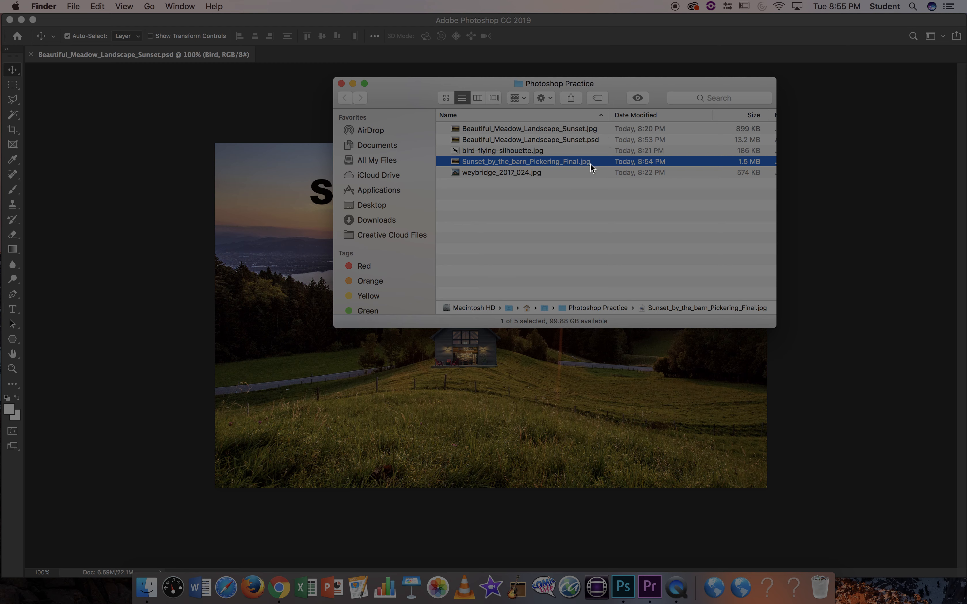
{"action": "left_click", "coordinate": [638, 97]}
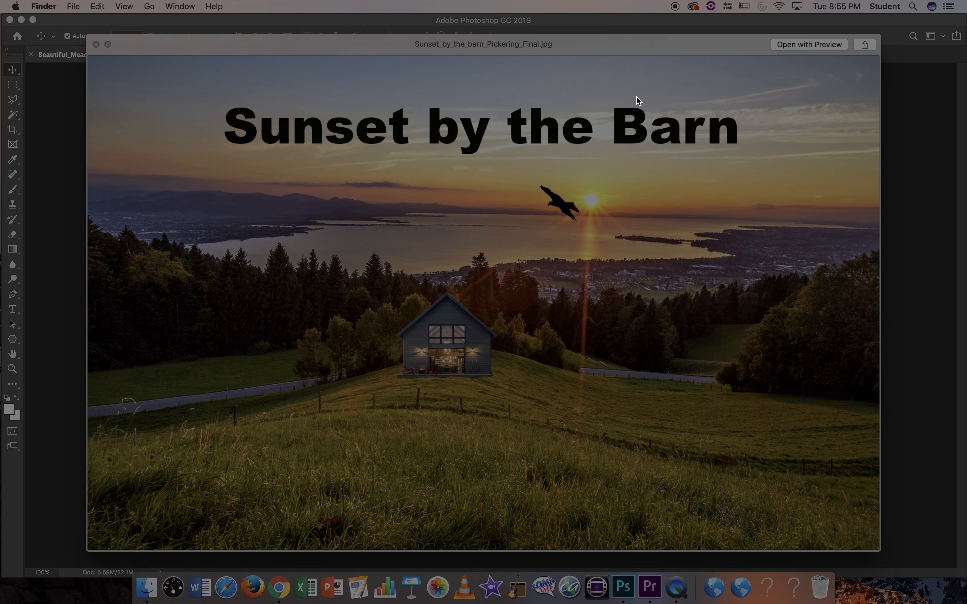
{"action": "left_click", "coordinate": [96, 44]}
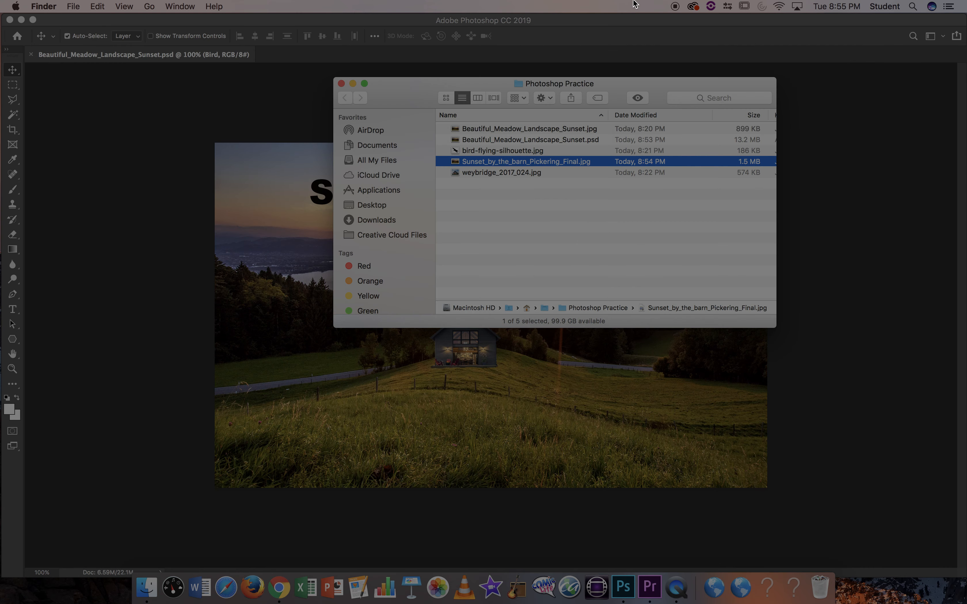